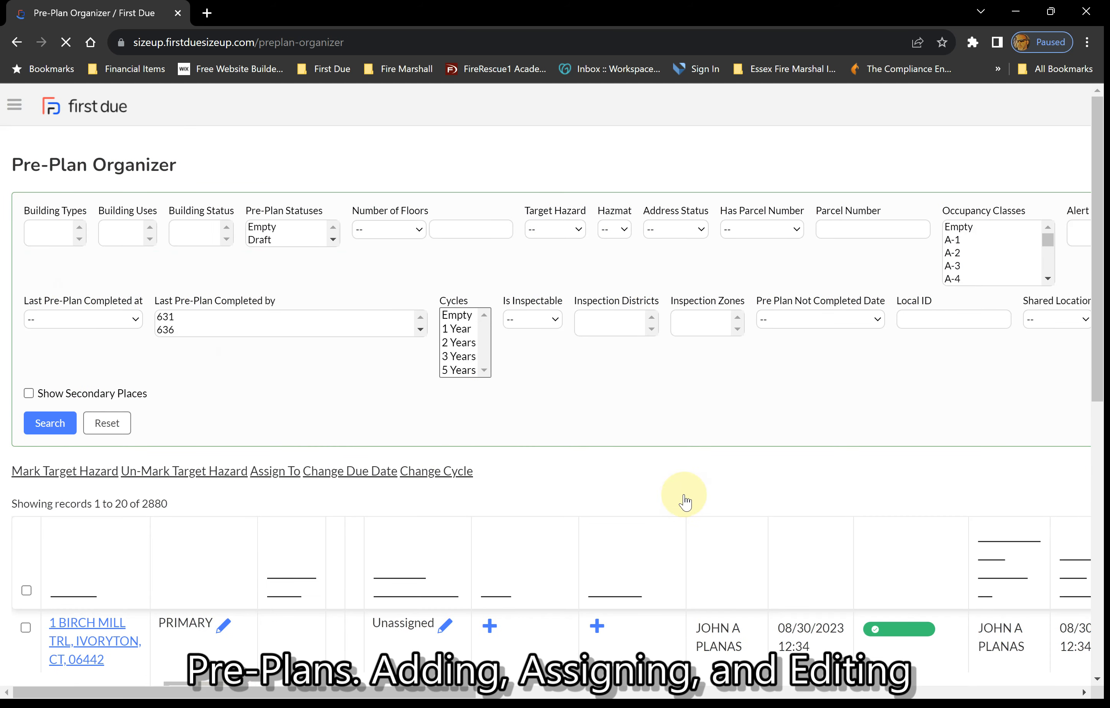
Search the Pre-Plan Organizer for the Essex Town Hall record by its street address, using the suggested match.
scroll(681, 504, "down", 4)
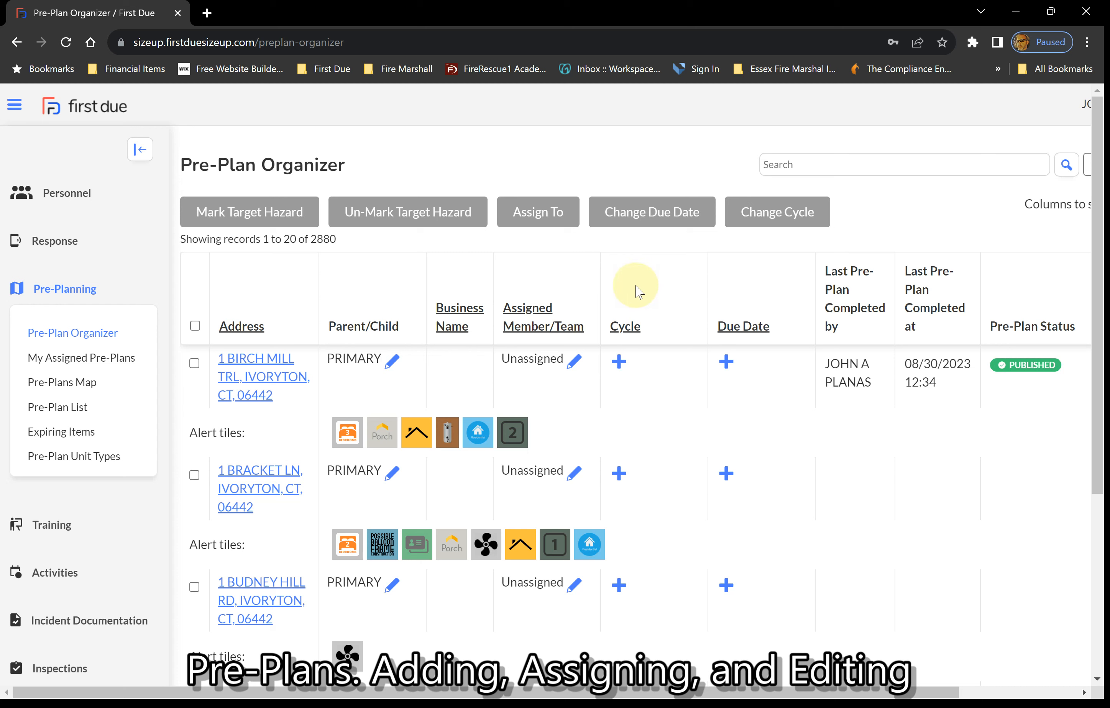
left_click(790, 172)
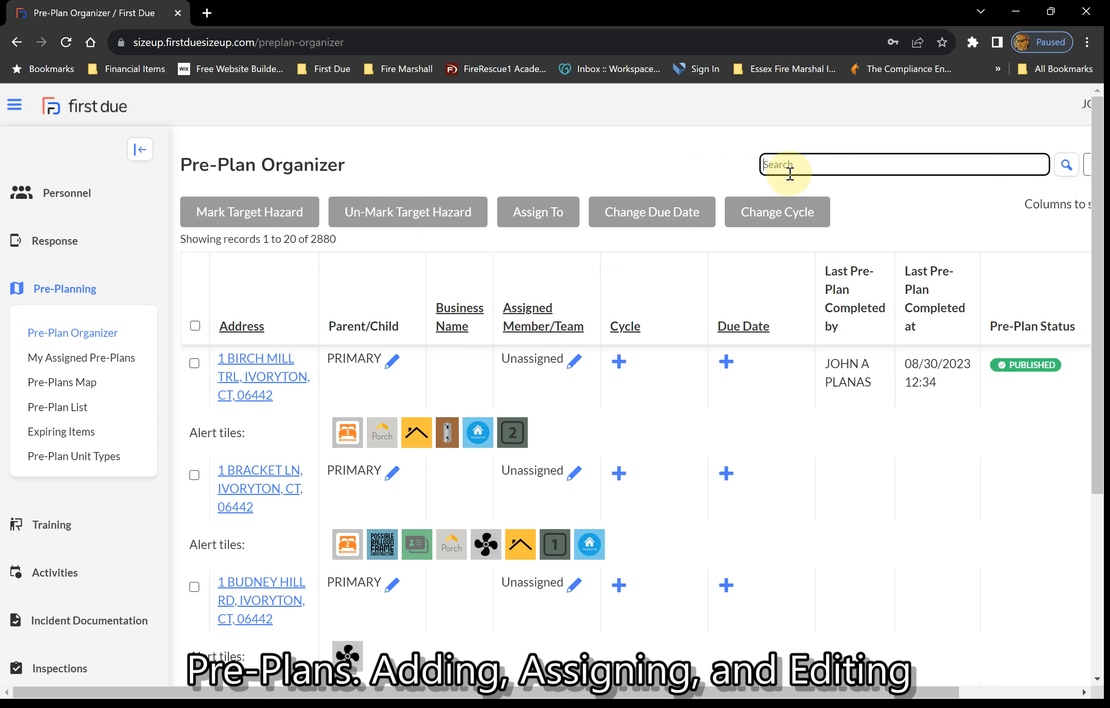
type("29 west")
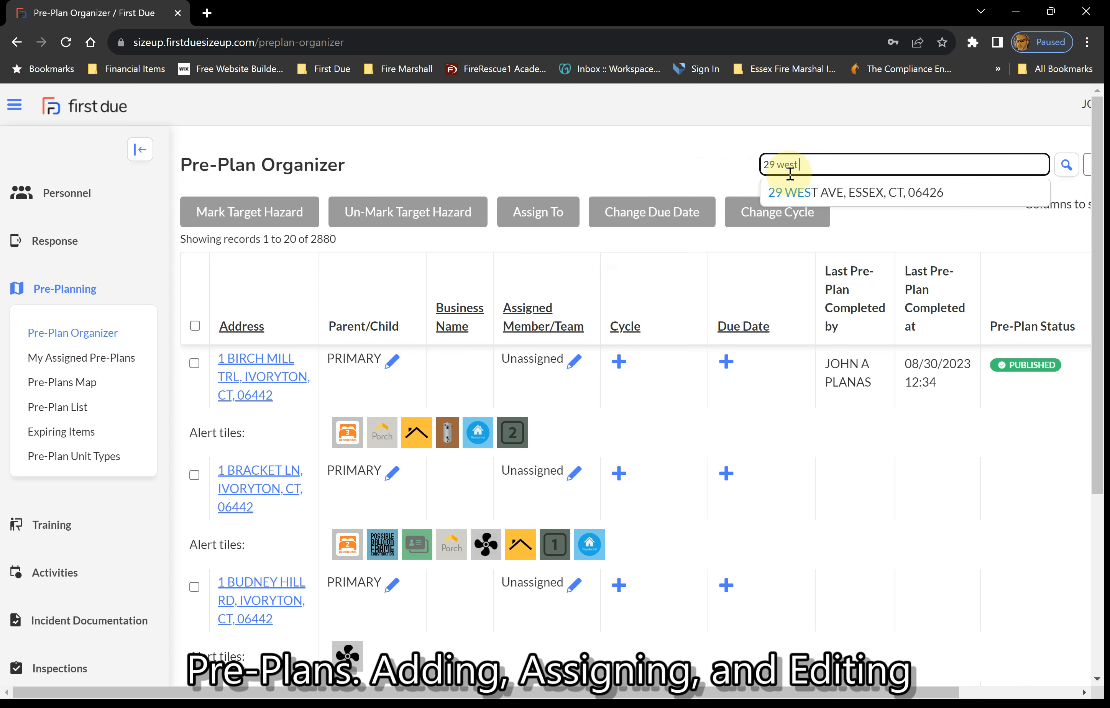
left_click(793, 196)
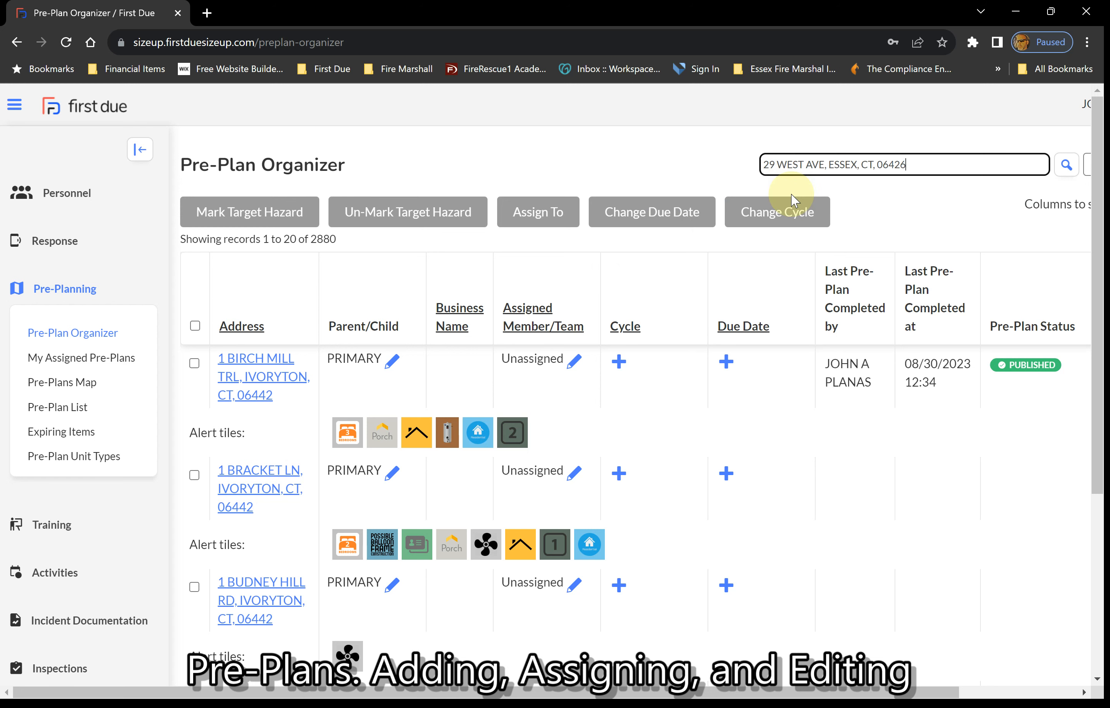
left_click(1067, 174)
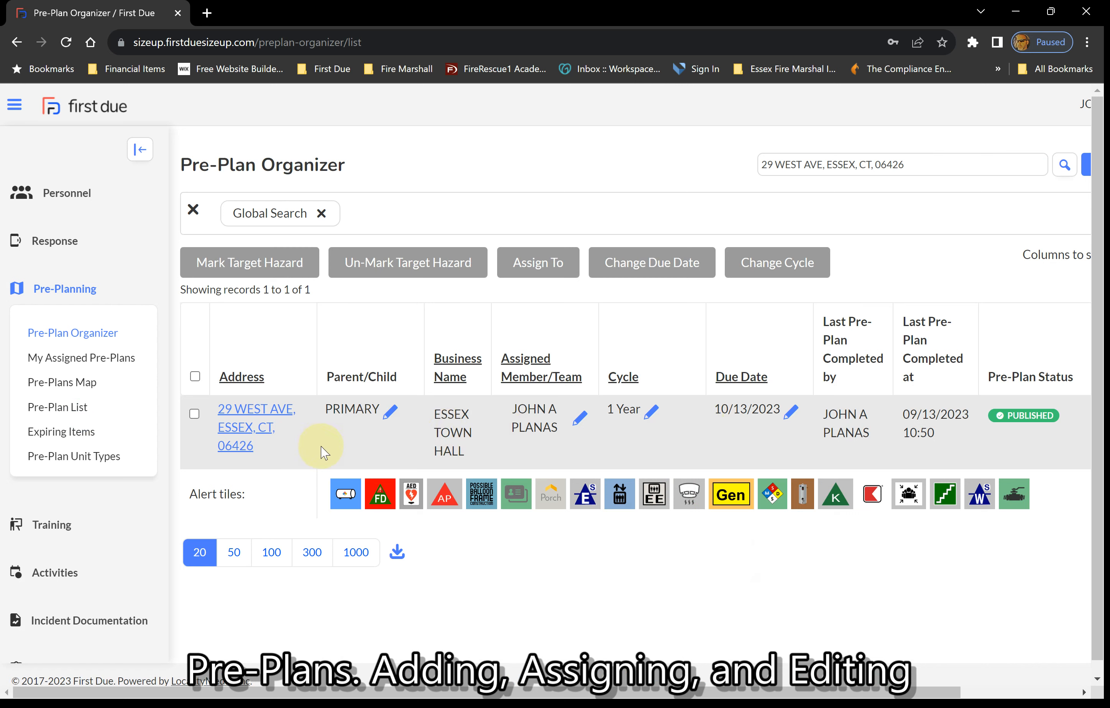
Assign the Essex Town Hall pre-plan to an individual user rather than a team.
left_click(194, 415)
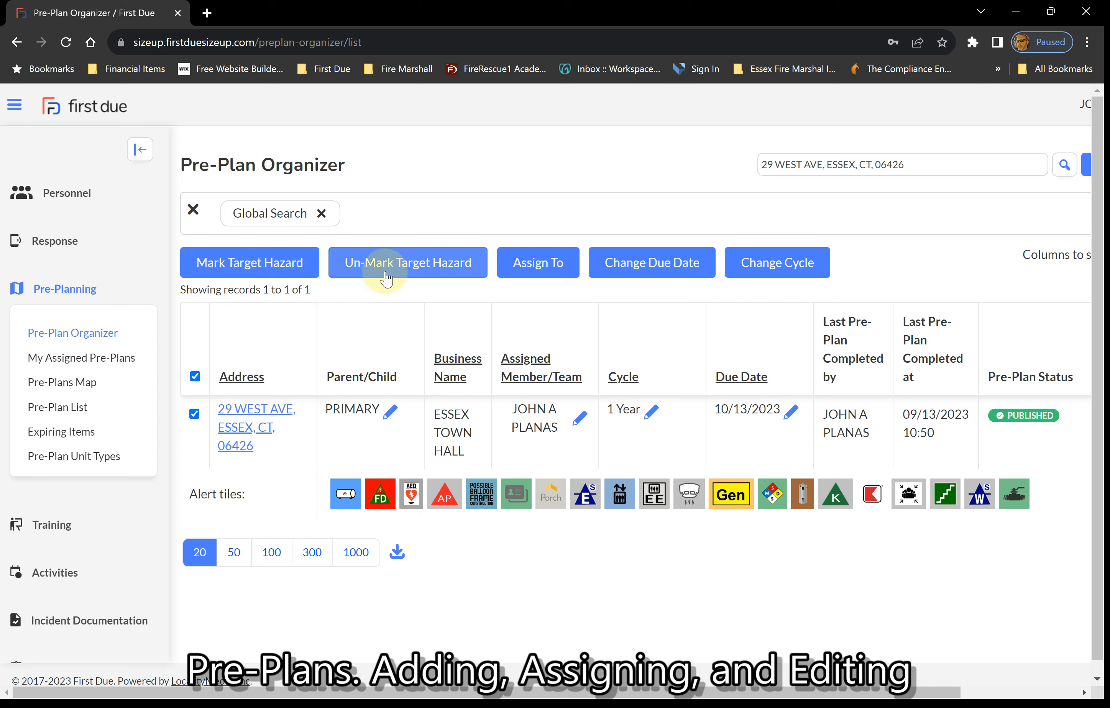
left_click(546, 281)
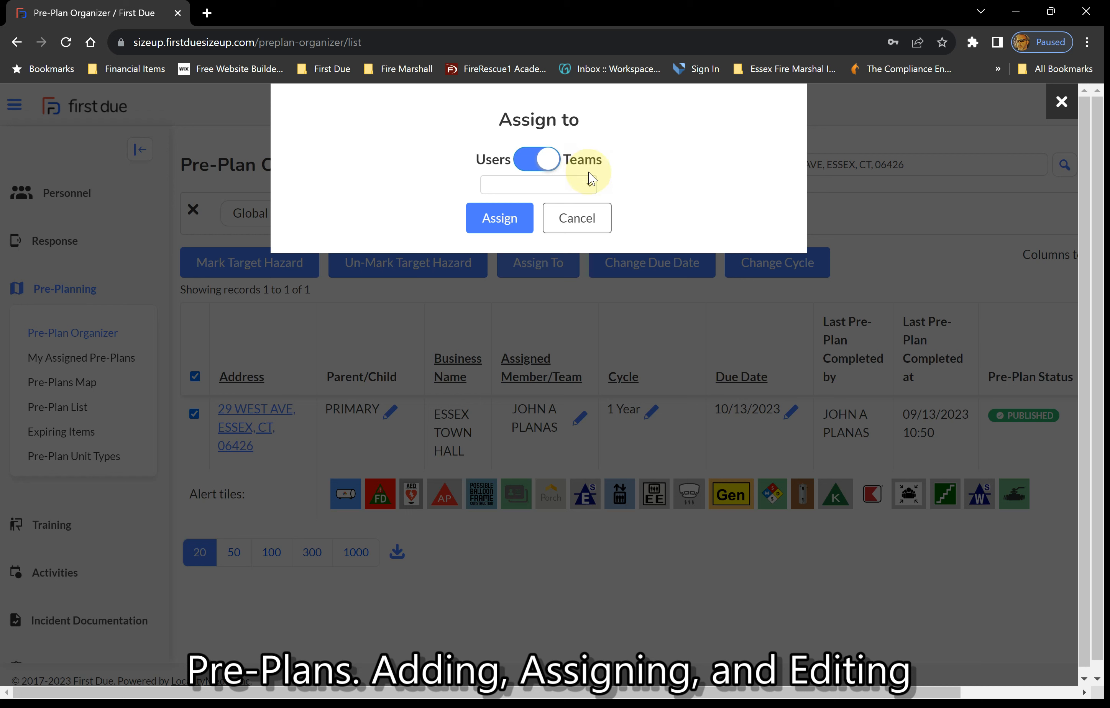
left_click(524, 169)
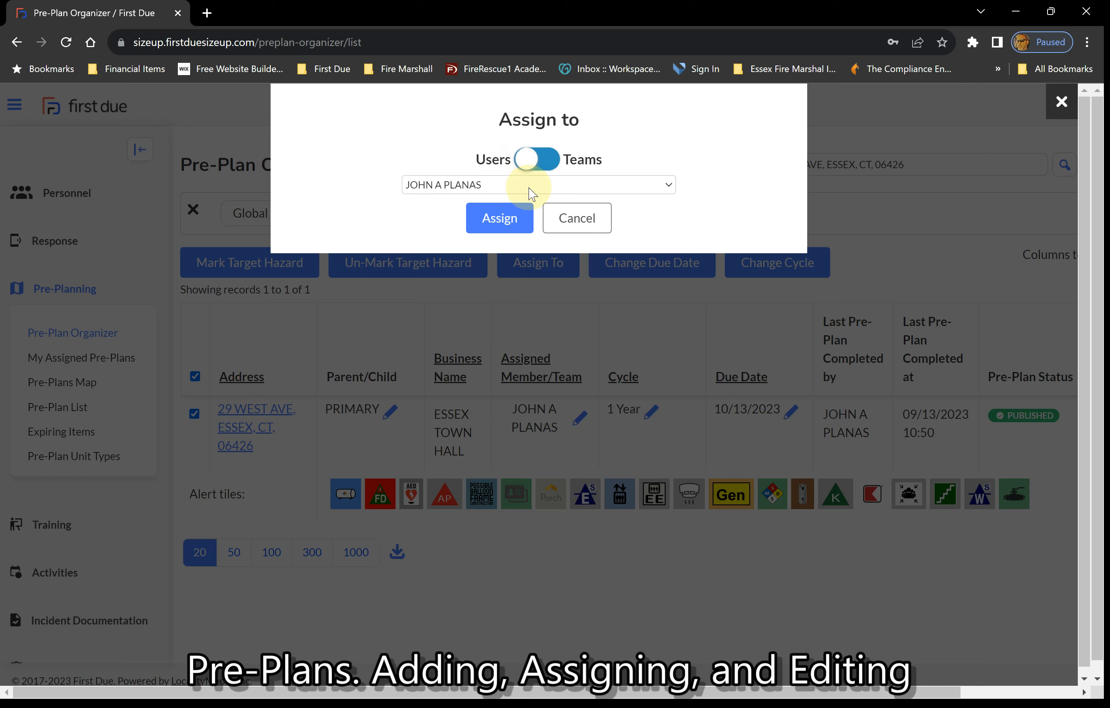
left_click(464, 443)
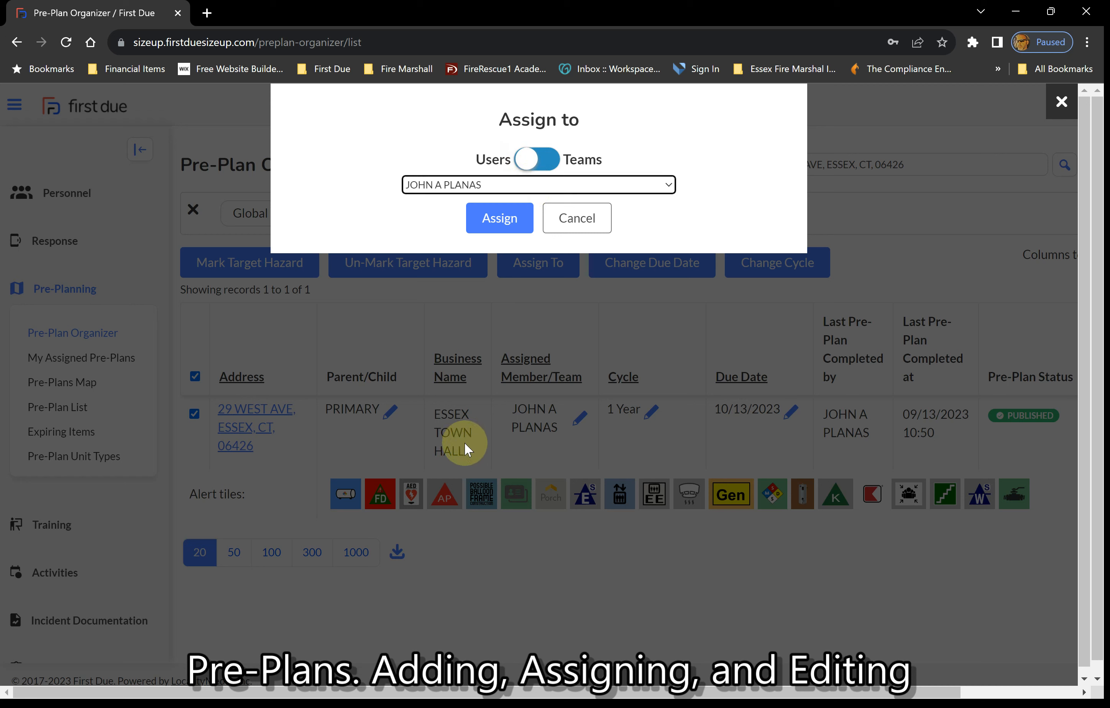
scroll(421, 230, "down", 1)
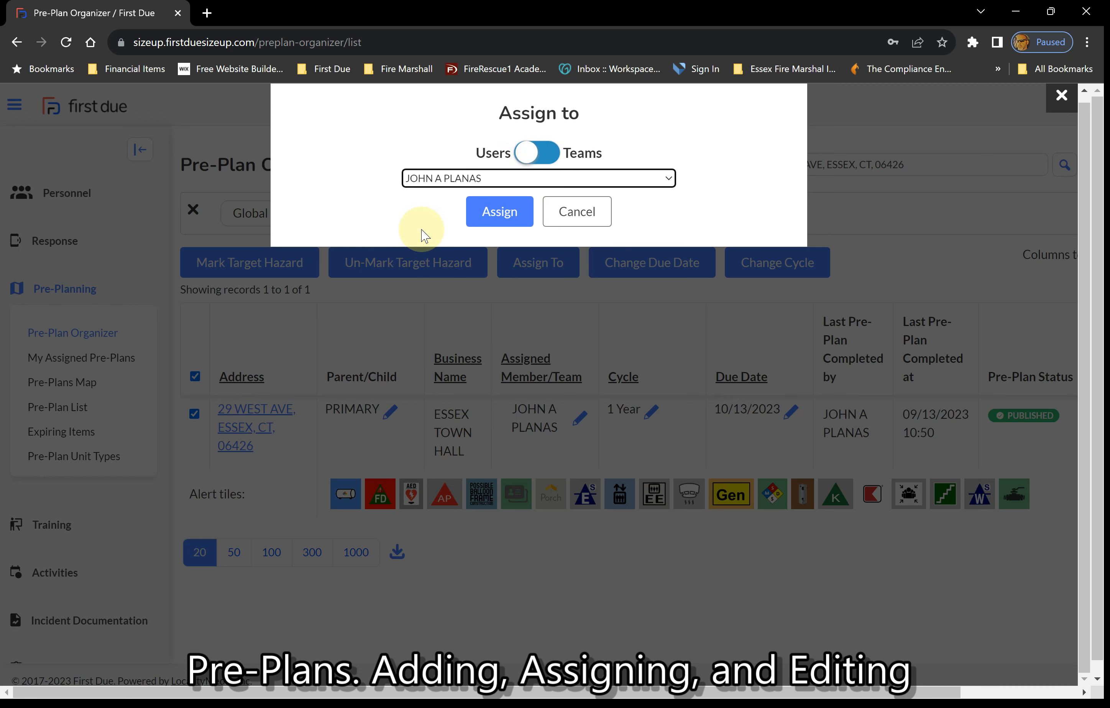
left_click(499, 212)
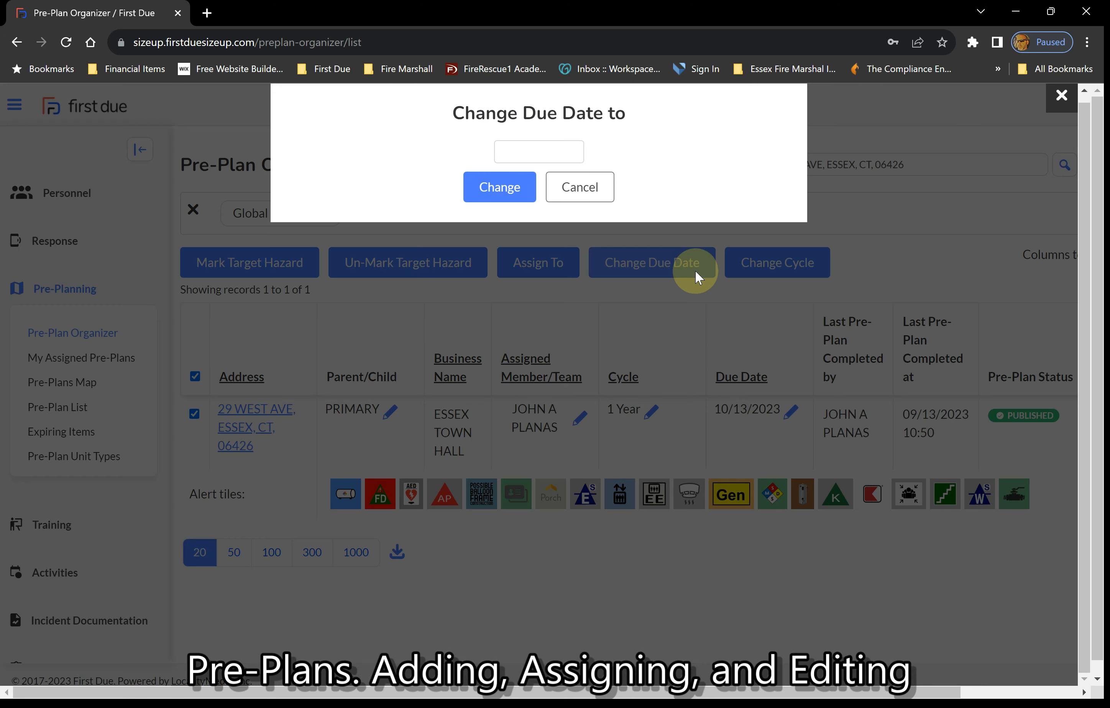
Set the due date of the selected Essex Town Hall pre-plan to 10/15/2023.
left_click(538, 156)
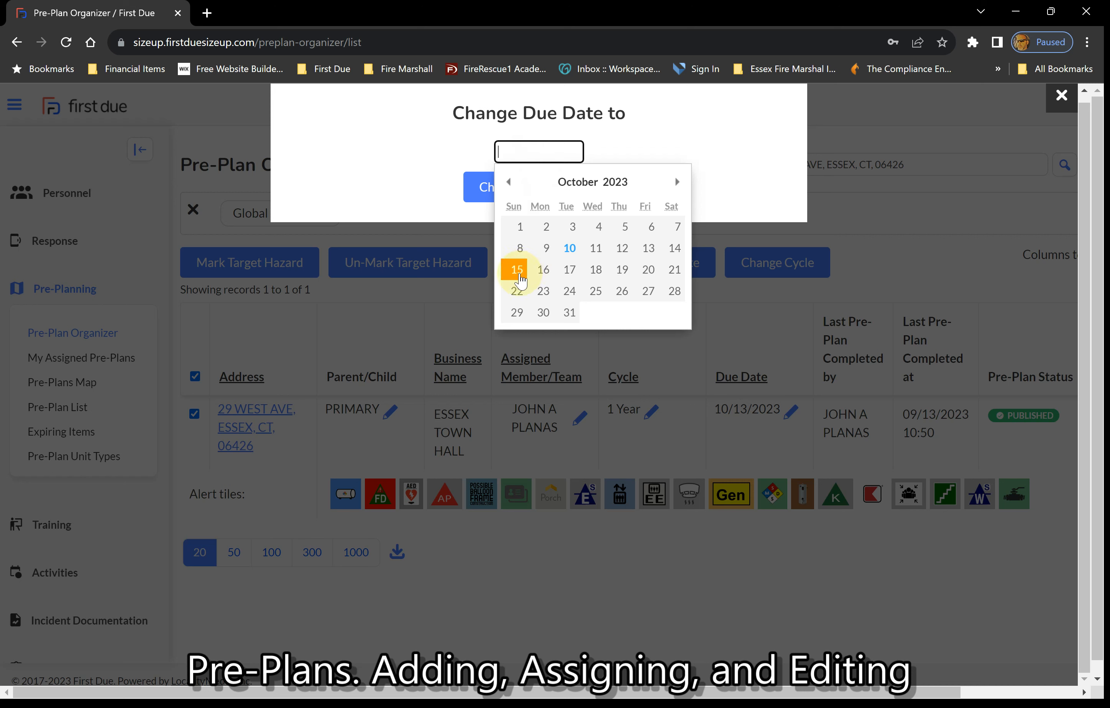
left_click(519, 275)
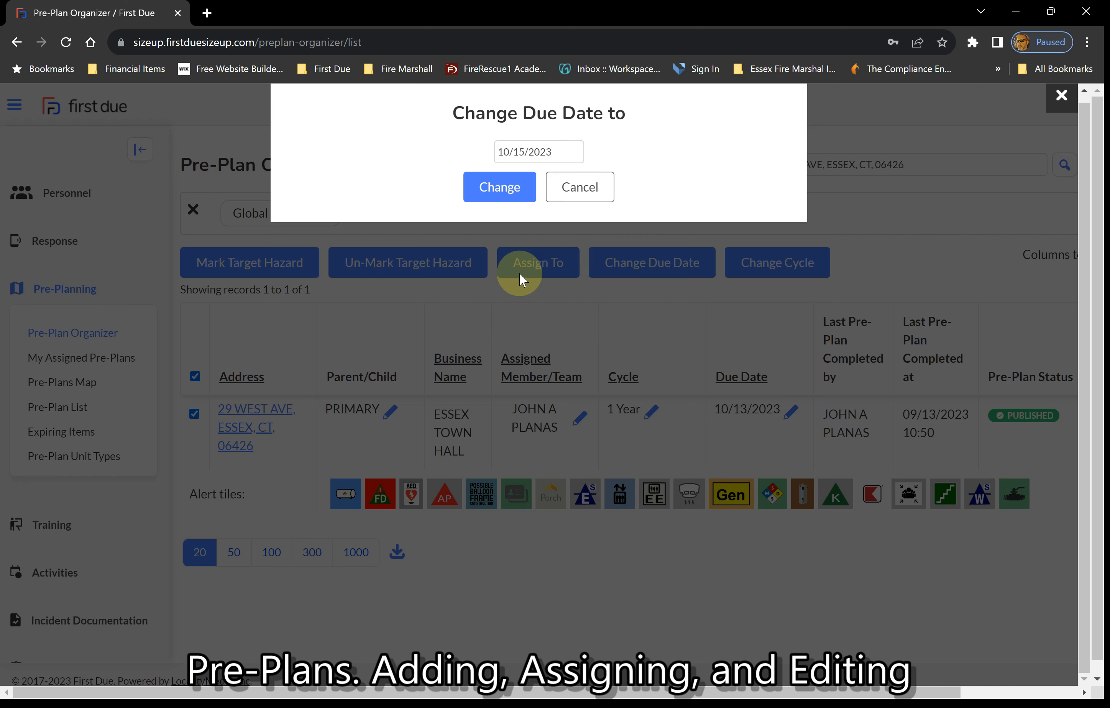
left_click(499, 187)
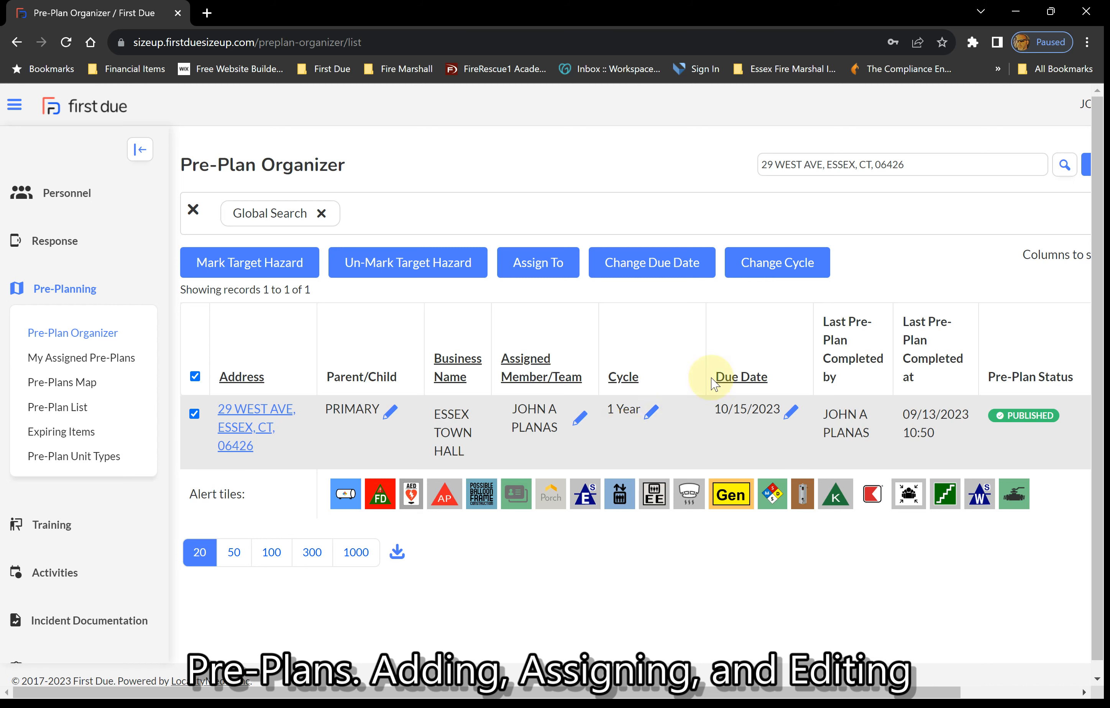
left_click(777, 263)
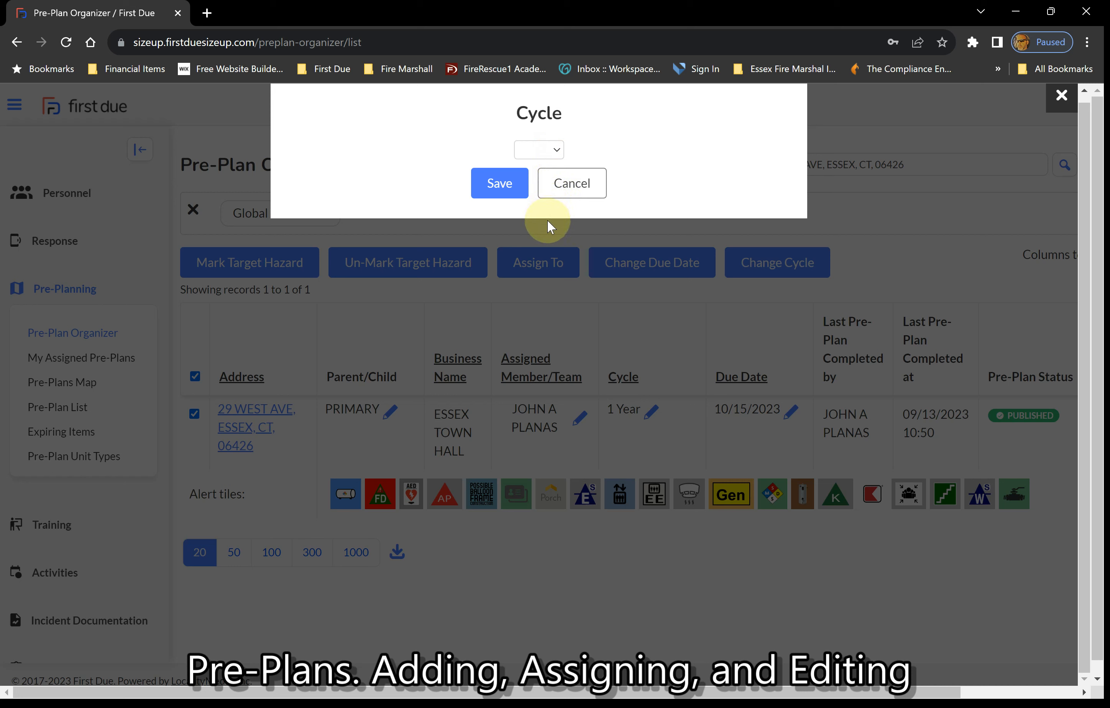
left_click(550, 174)
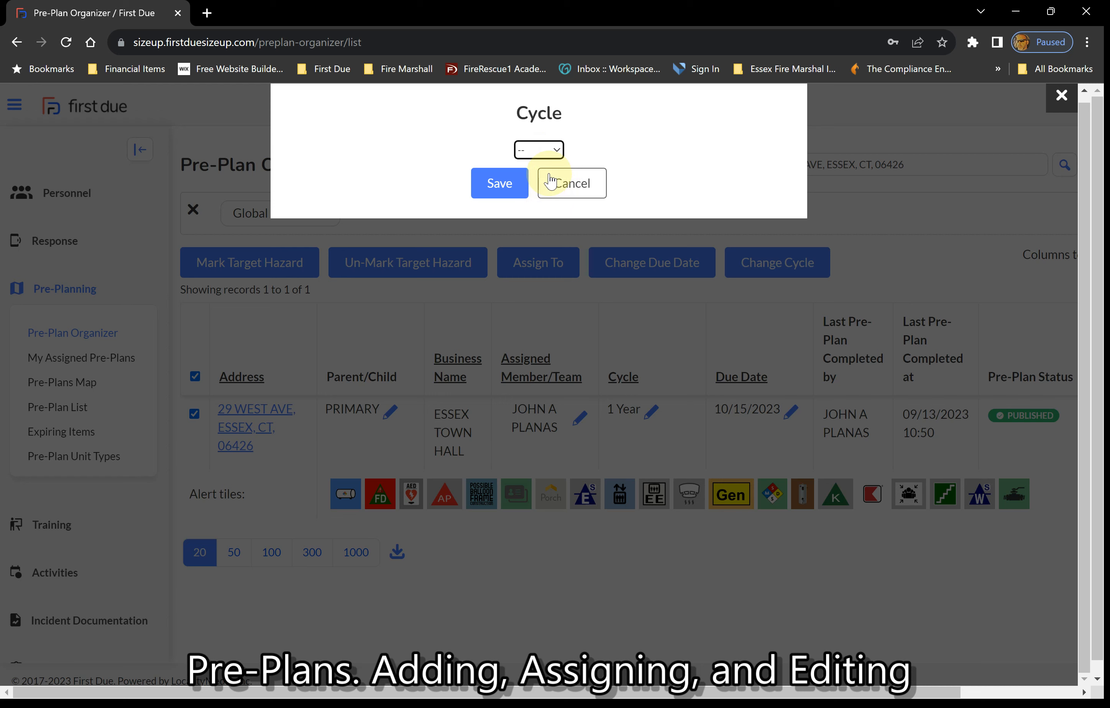
left_click(568, 202)
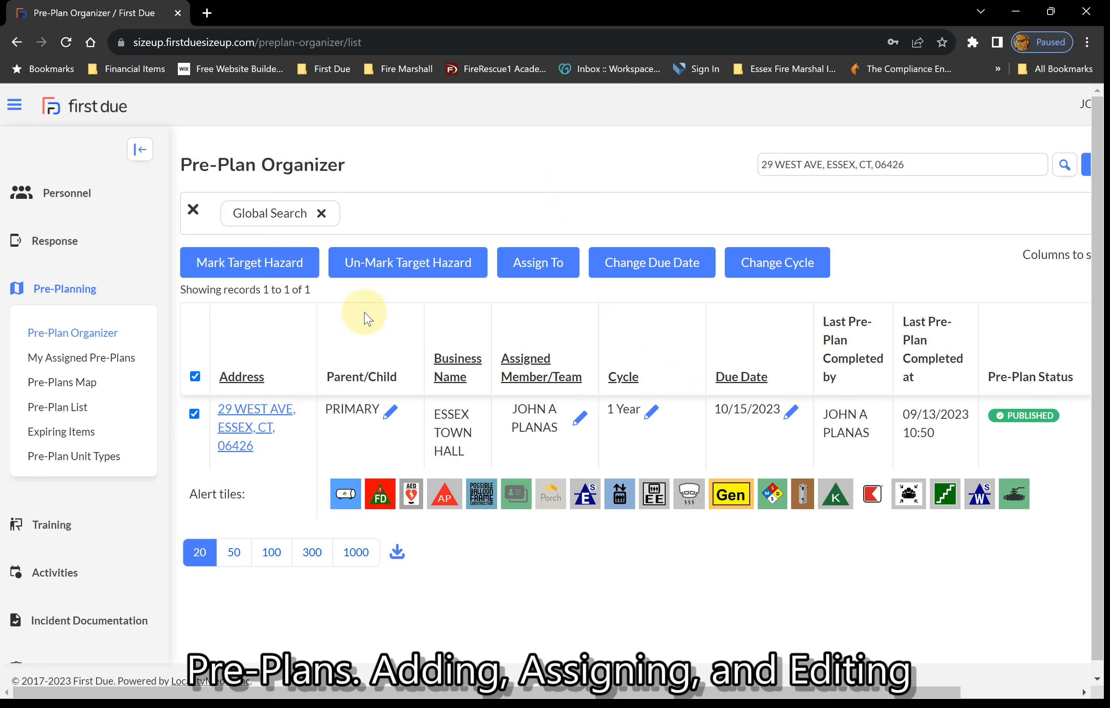
Open the Essex Town Hall pre-plan for editing from the My Assigned Pre-Plans list.
left_click(115, 368)
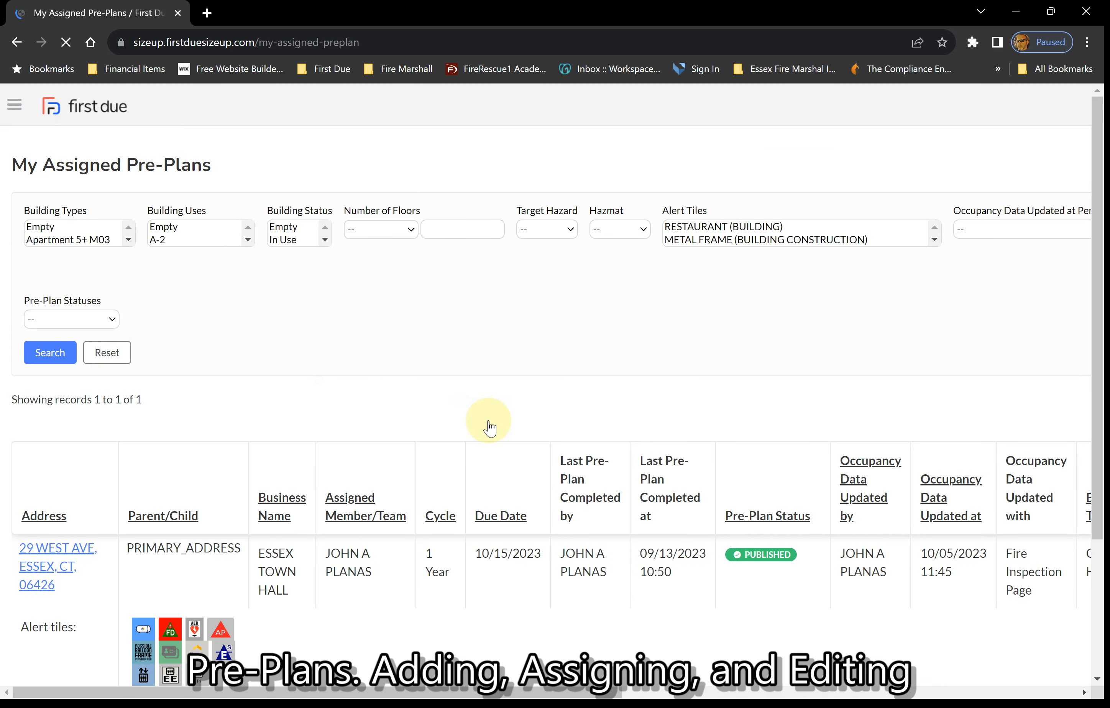
scroll(490, 427, "down", 3)
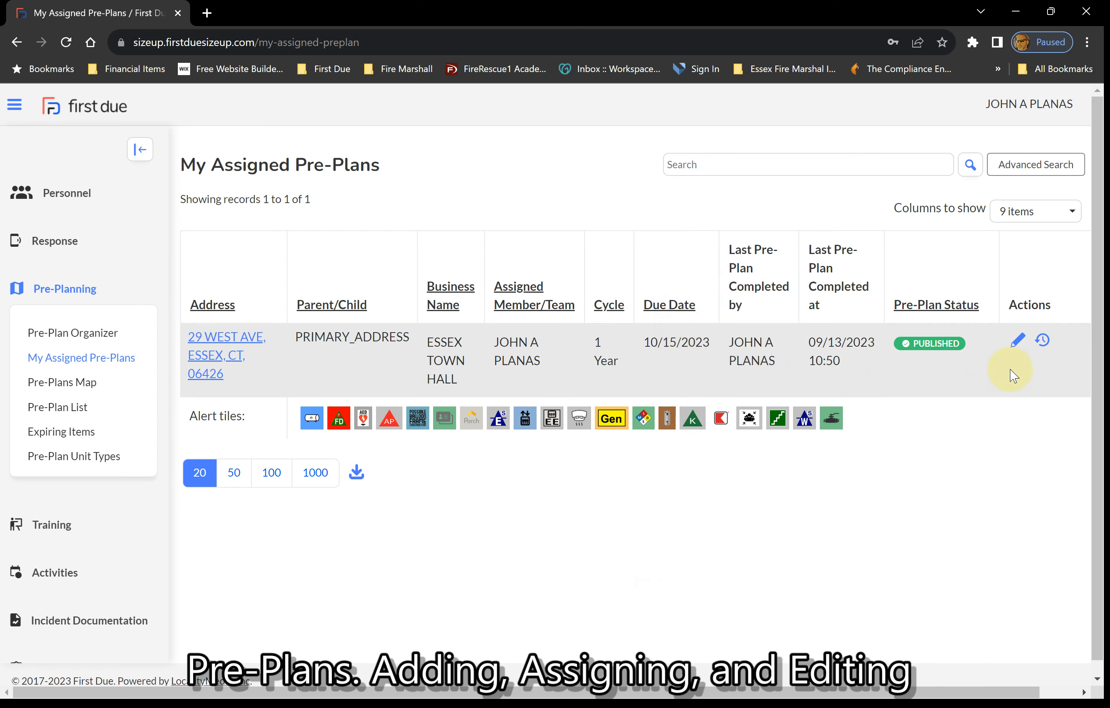
left_click(1016, 343)
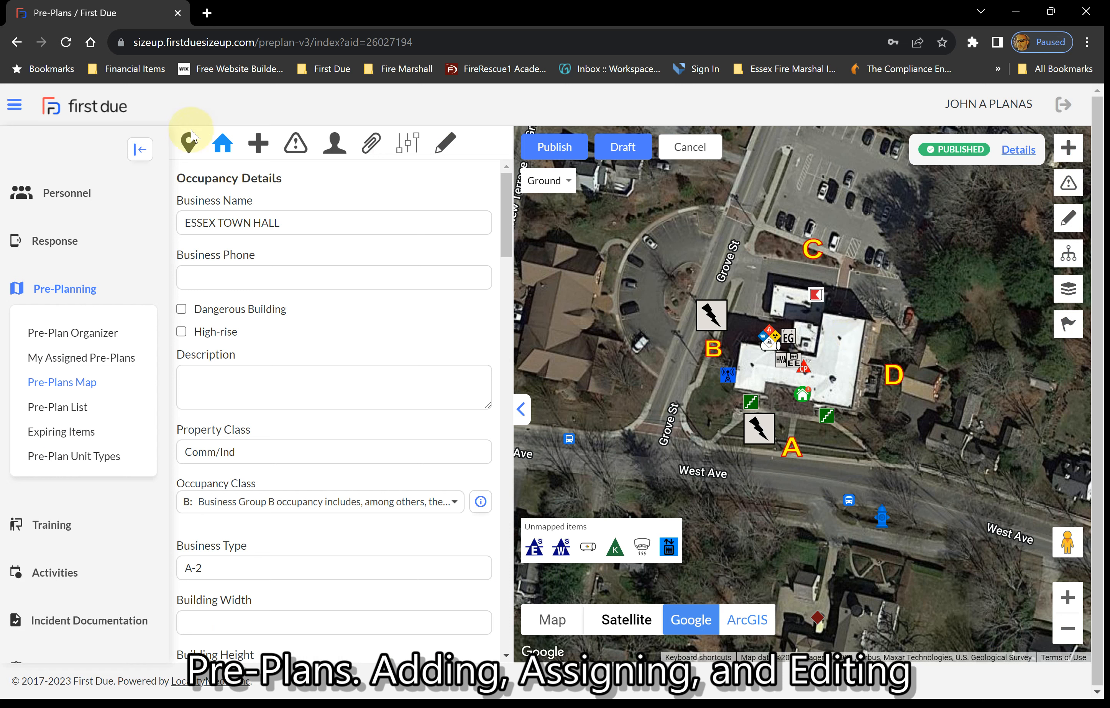
Examine the pre-plan's address details and its occupancy details, including building dimensions, construction, exits, fire flow and support resources.
left_click(189, 144)
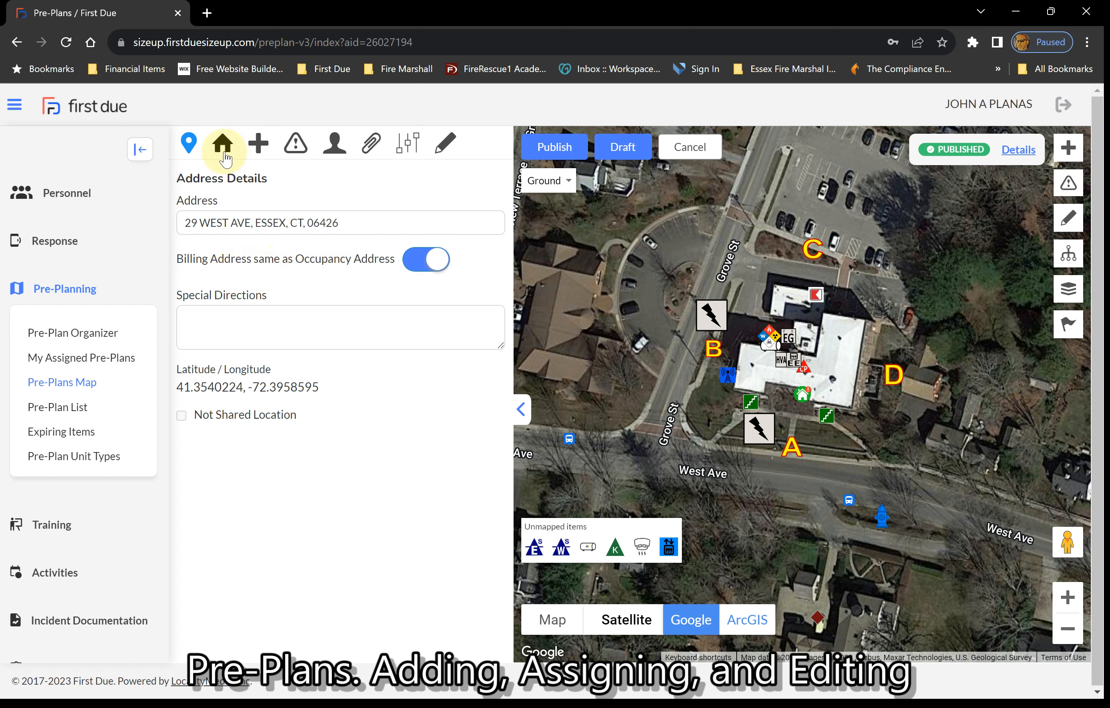
left_click(223, 145)
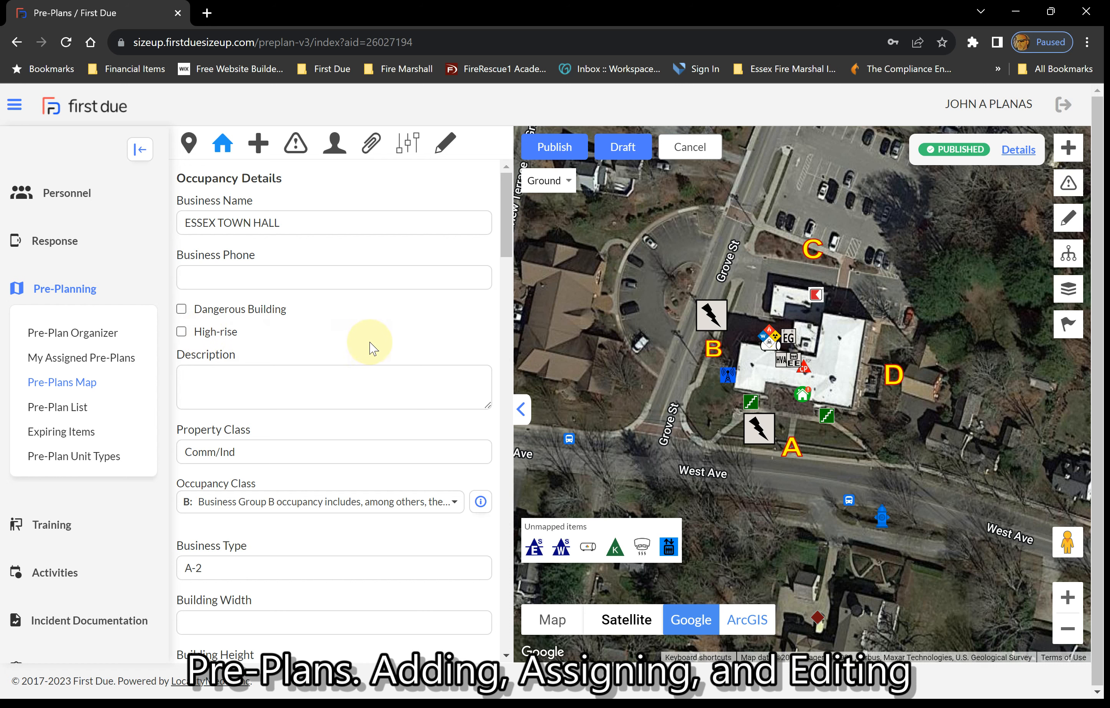
scroll(368, 348, "down", 2)
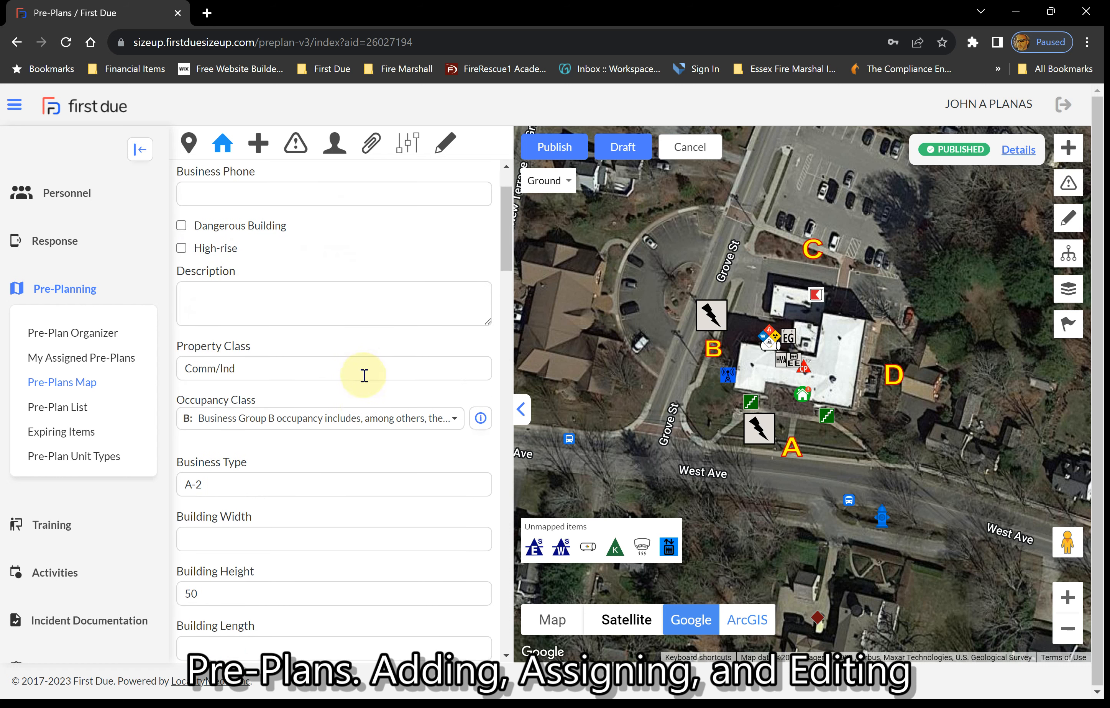
scroll(364, 375, "down", 3)
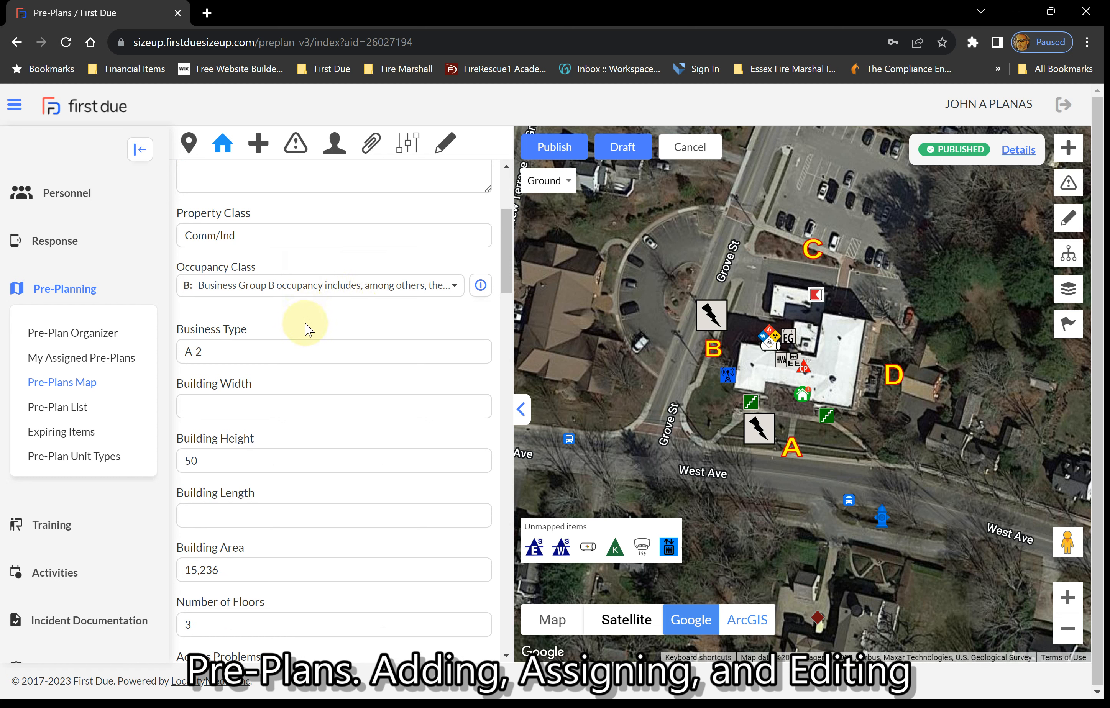
scroll(395, 390, "down", 4)
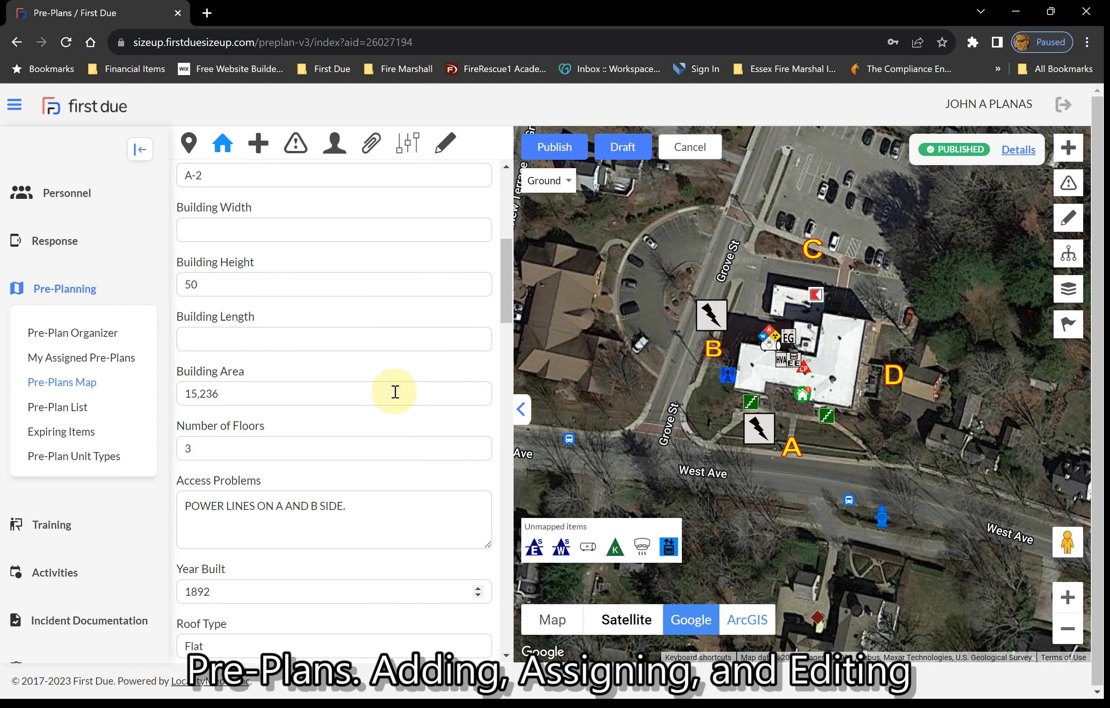
scroll(354, 422, "down", 5)
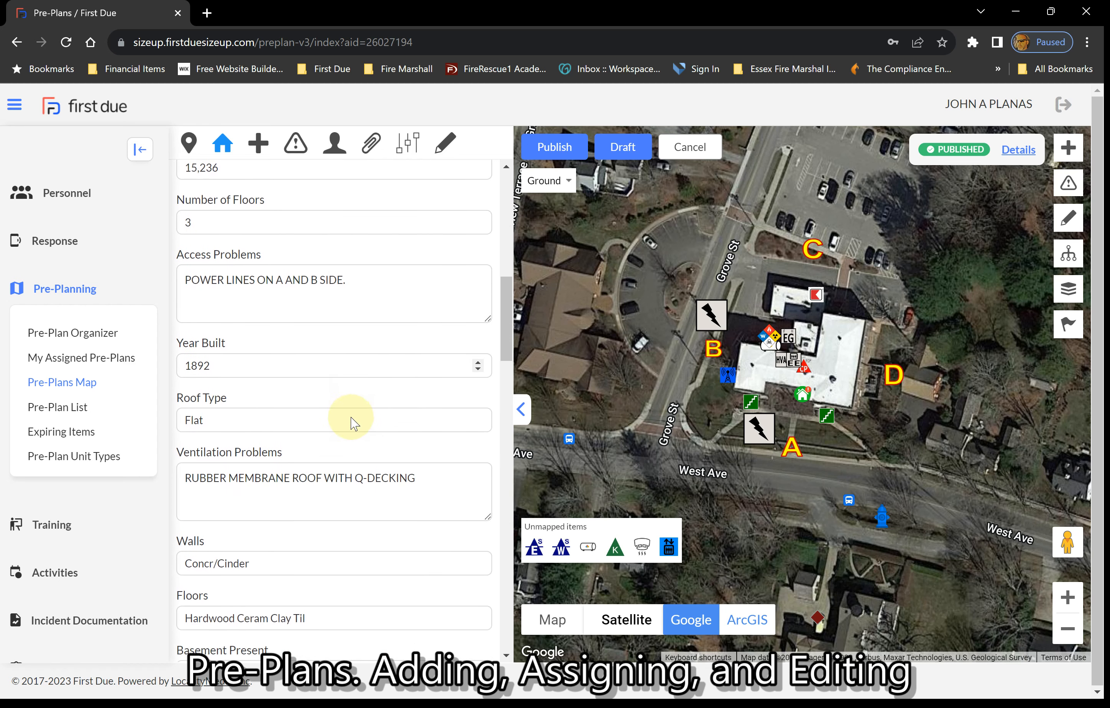
scroll(370, 427, "down", 2)
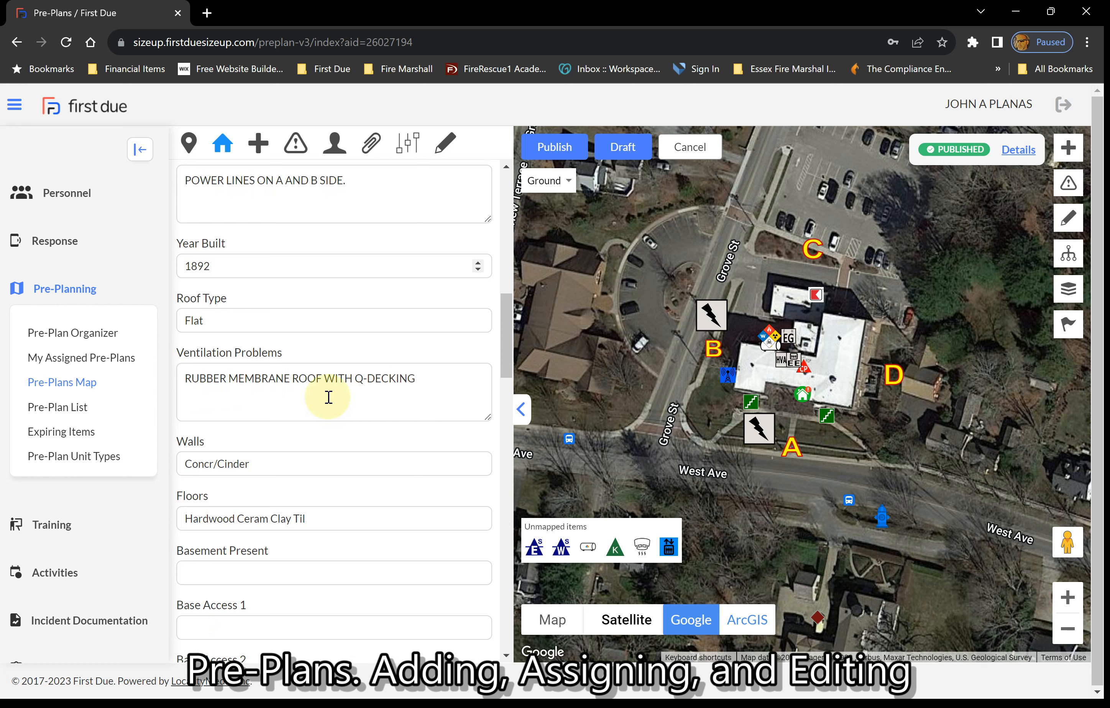
scroll(328, 397, "down", 3)
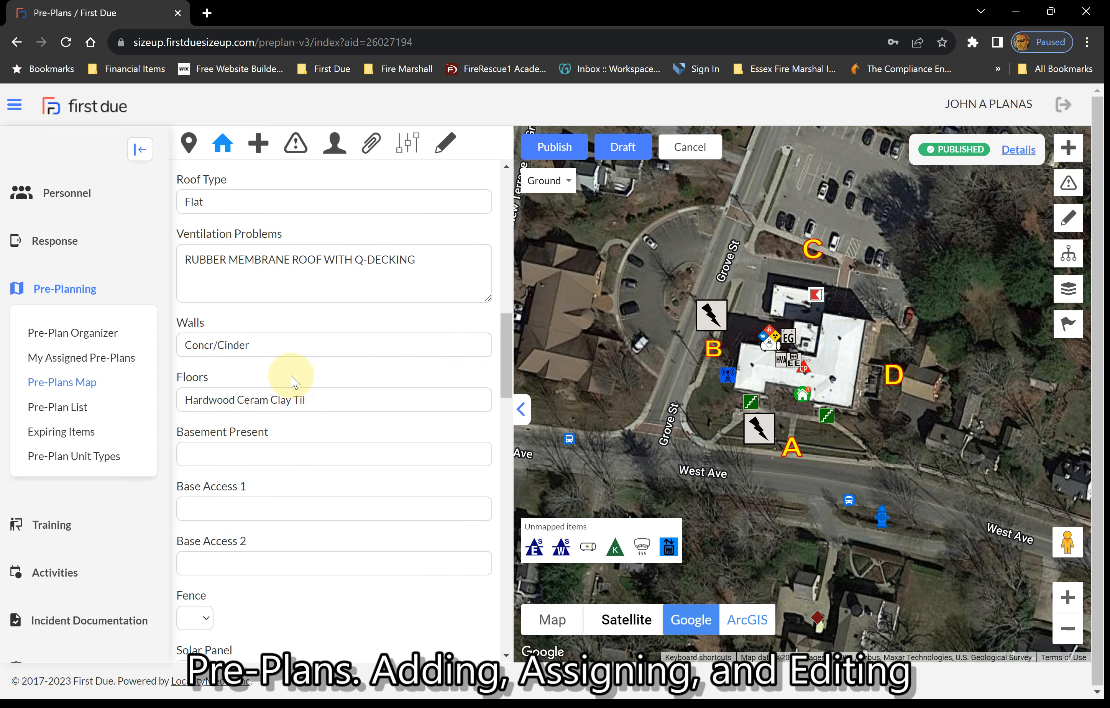
scroll(289, 376, "down", 2)
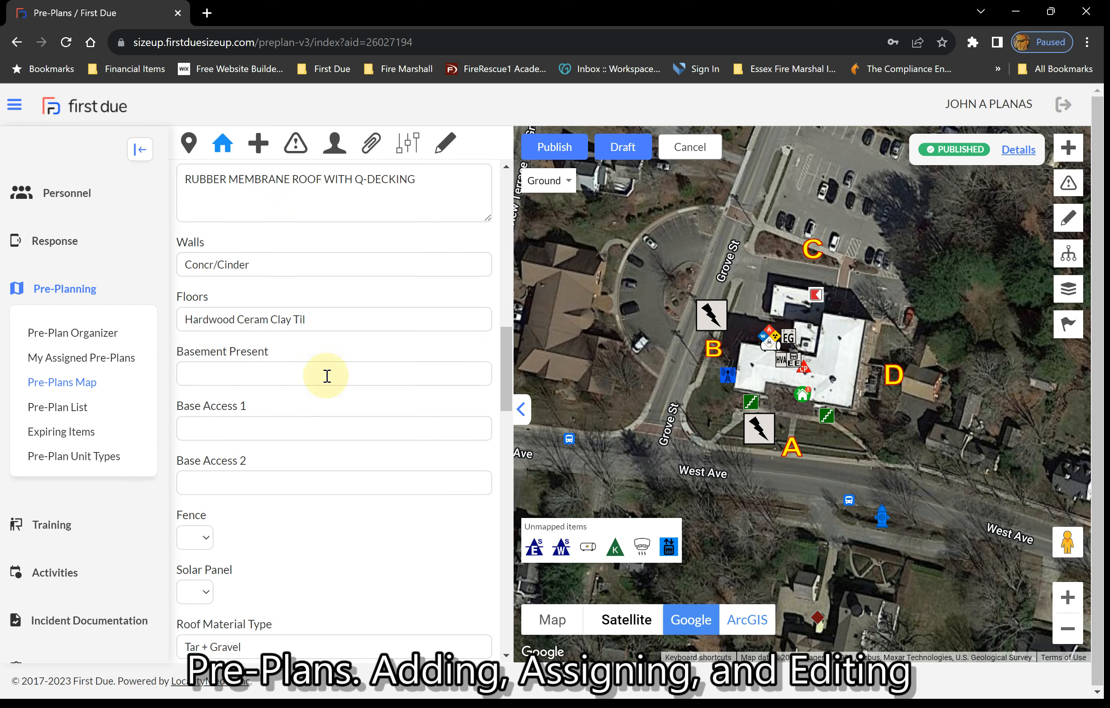
scroll(354, 378, "down", 3)
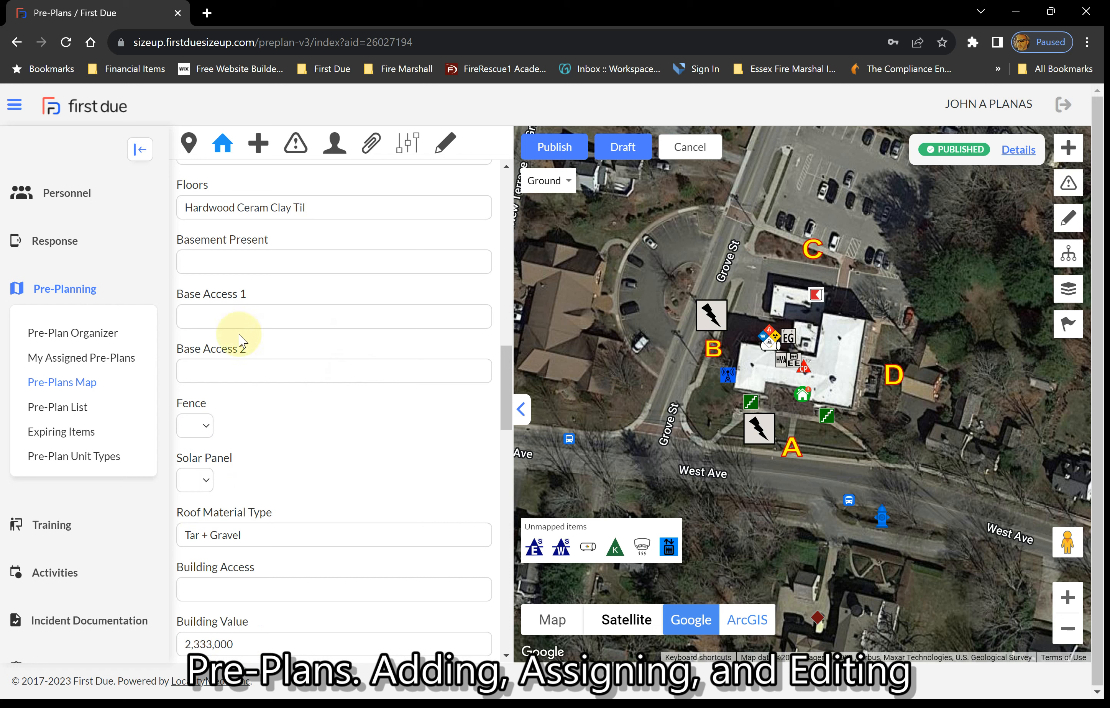
scroll(322, 439, "down", 2)
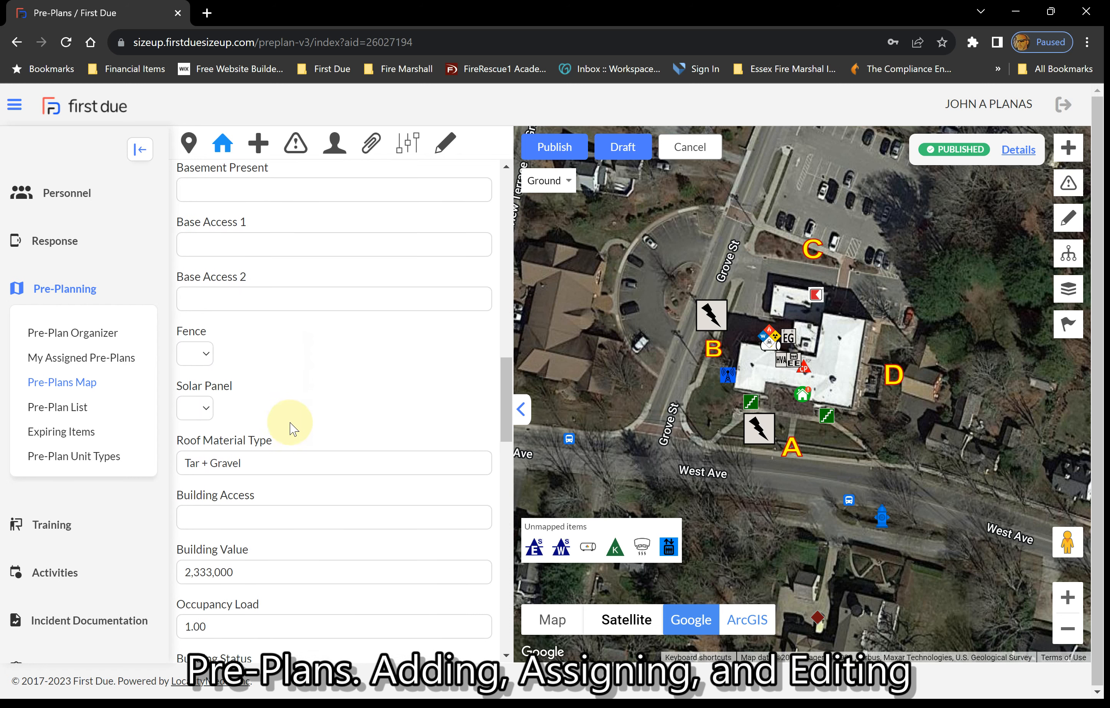
scroll(394, 433, "down", 5)
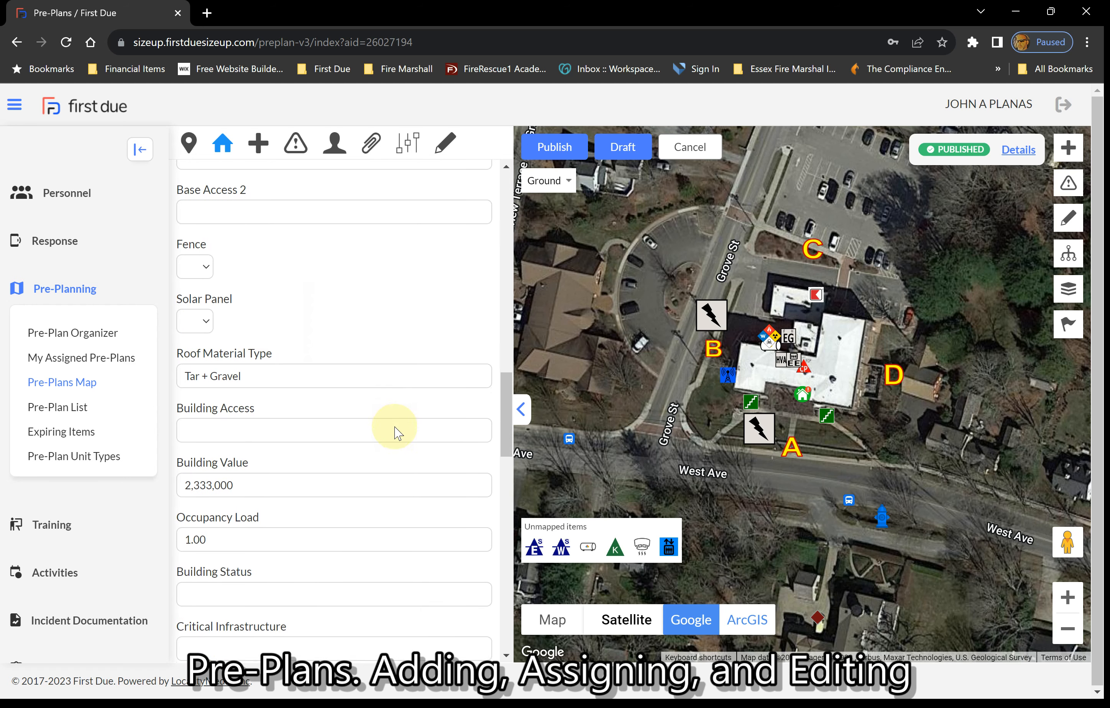
scroll(391, 419, "down", 8)
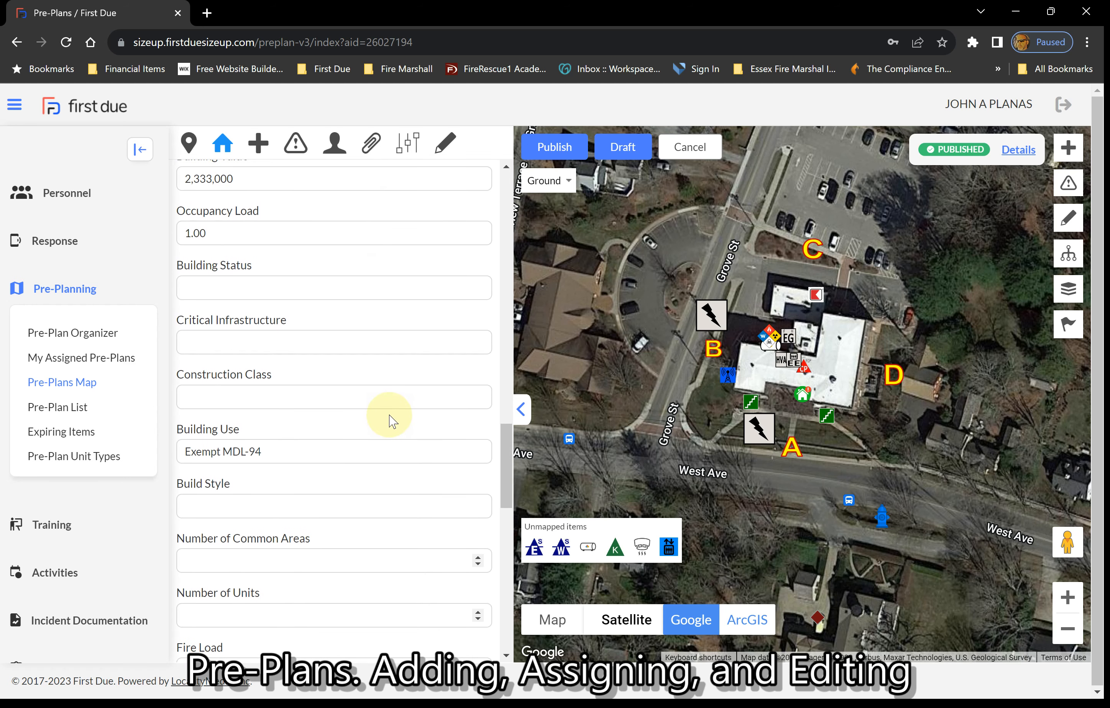
scroll(391, 420, "down", 7)
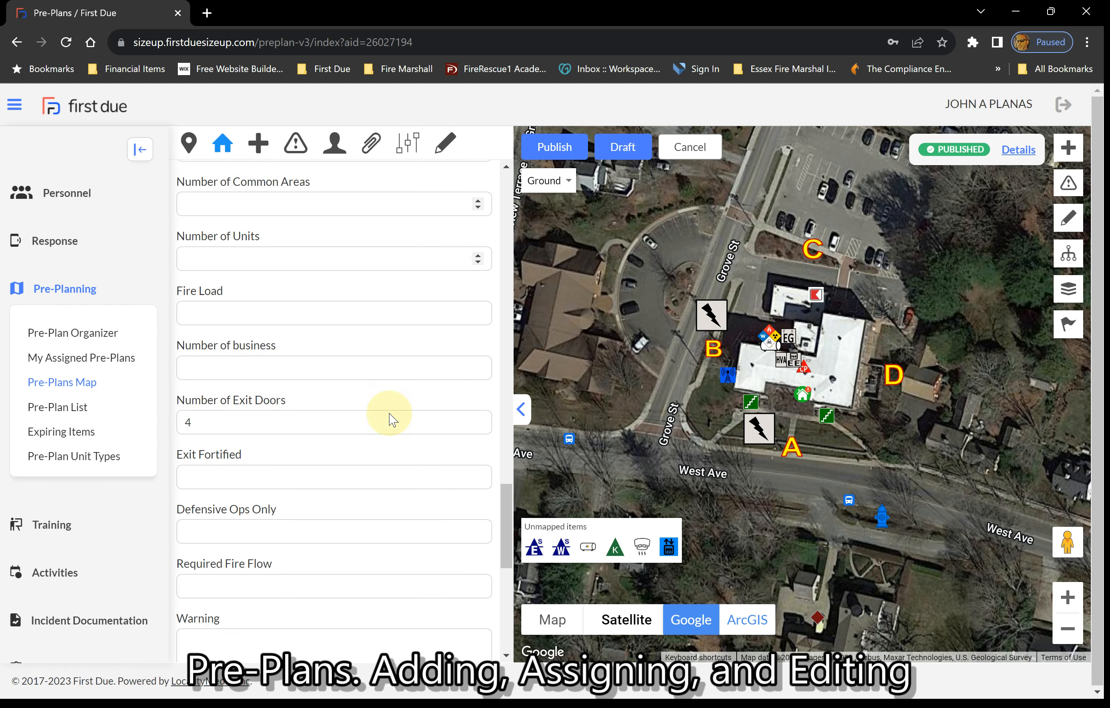
scroll(389, 411, "down", 2)
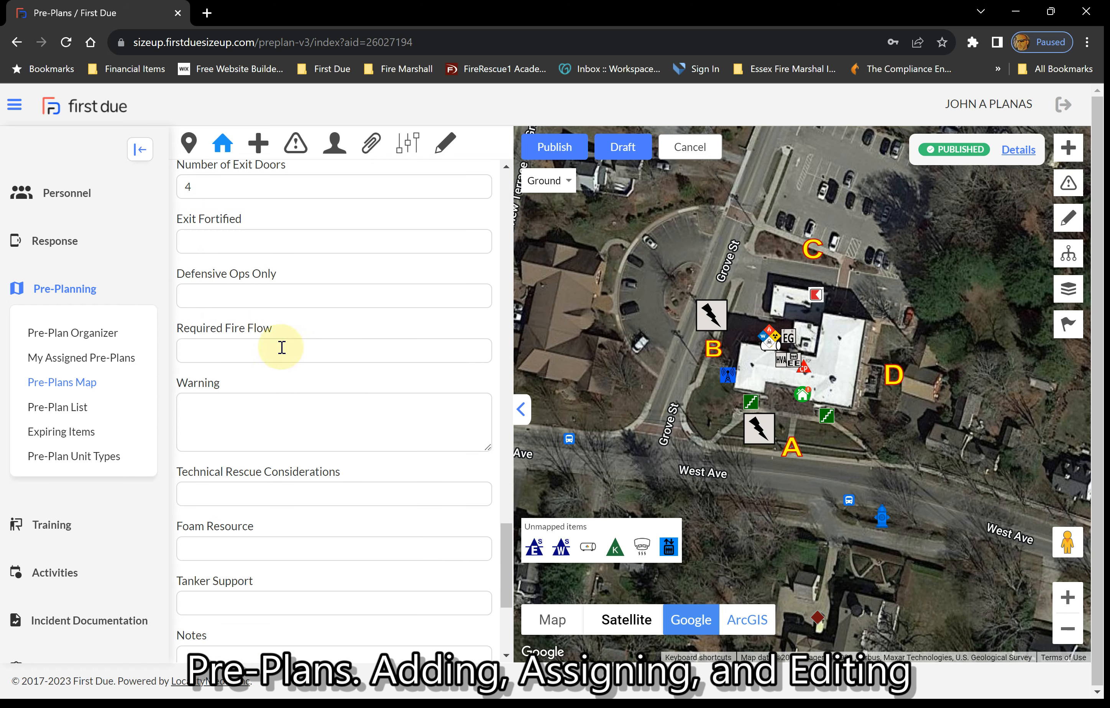
Examine the rest of the occupancy details, from notes and inspection dates to roof, ventilation, walls, basement access and building use.
scroll(347, 359, "down", 5)
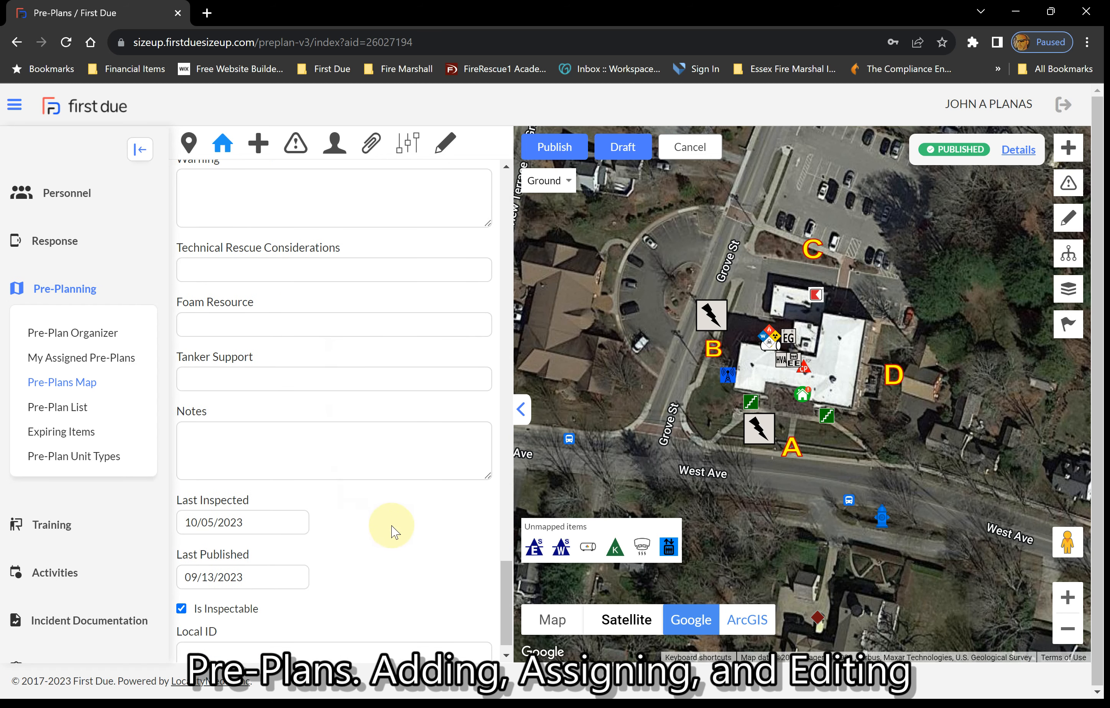
scroll(394, 492, "up", 13)
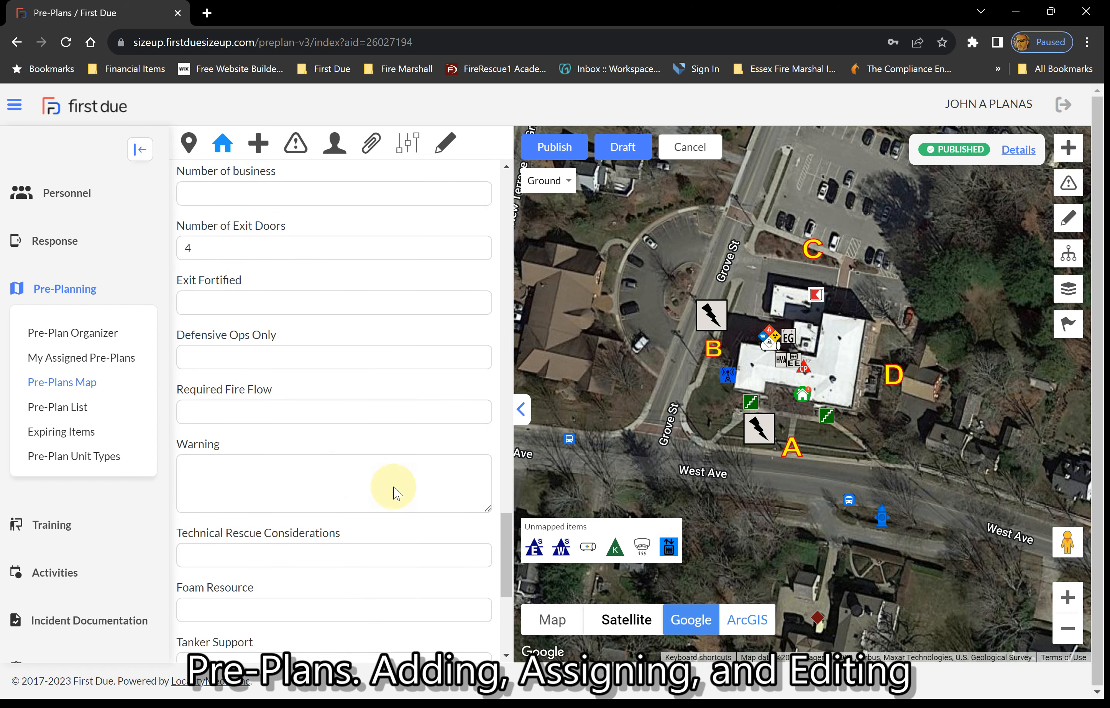
scroll(396, 492, "up", 16)
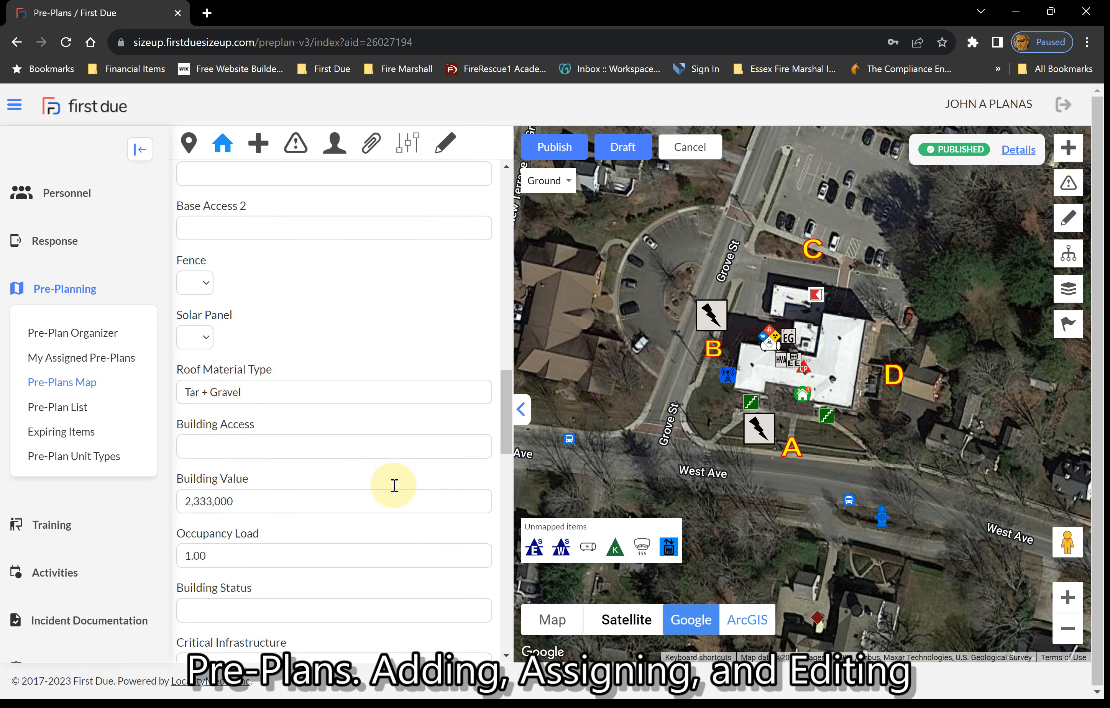
scroll(395, 488, "up", 20)
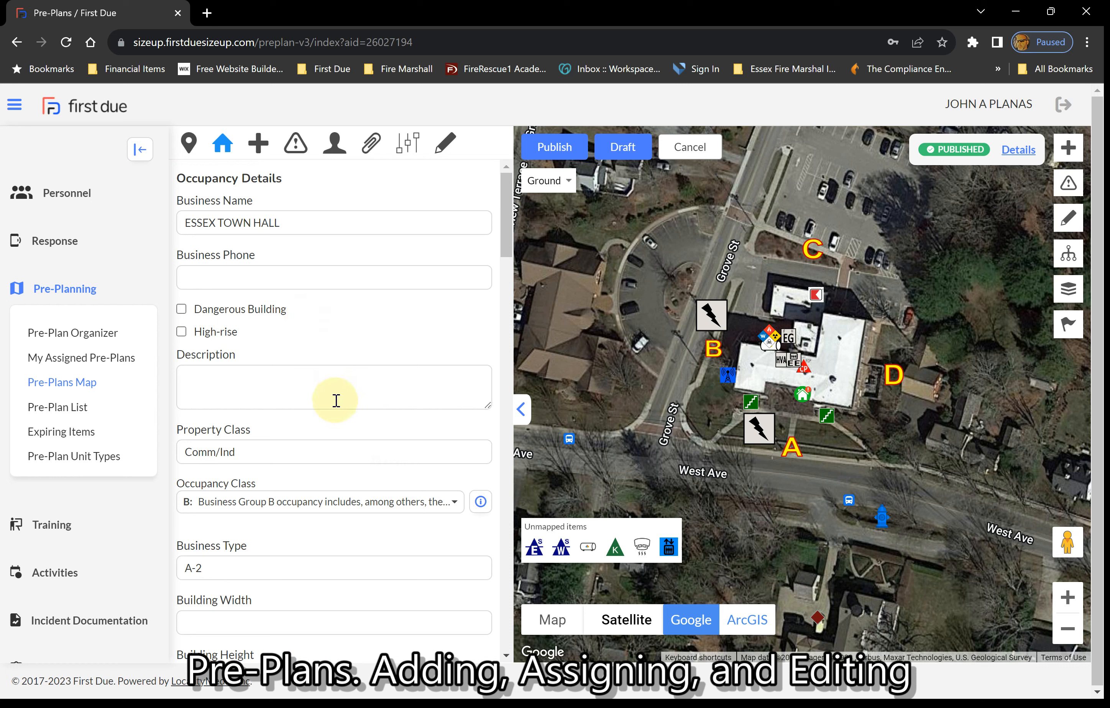
scroll(336, 403, "down", 1)
scroll(335, 405, "down", 8)
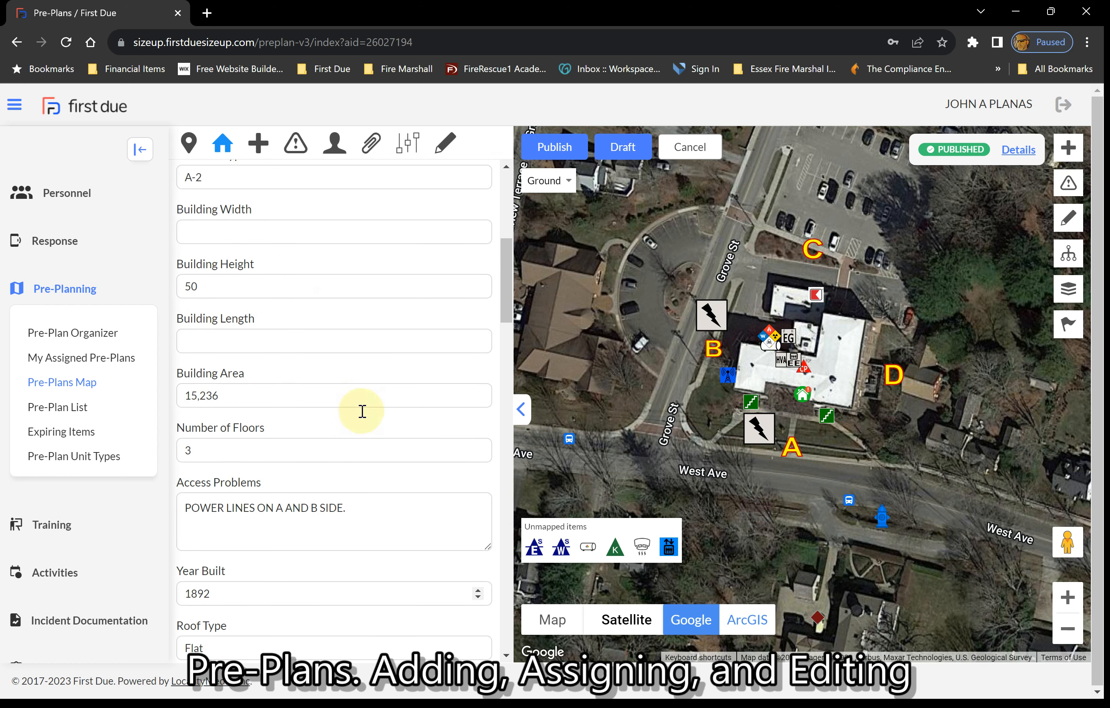
scroll(360, 410, "down", 5)
scroll(362, 411, "down", 2)
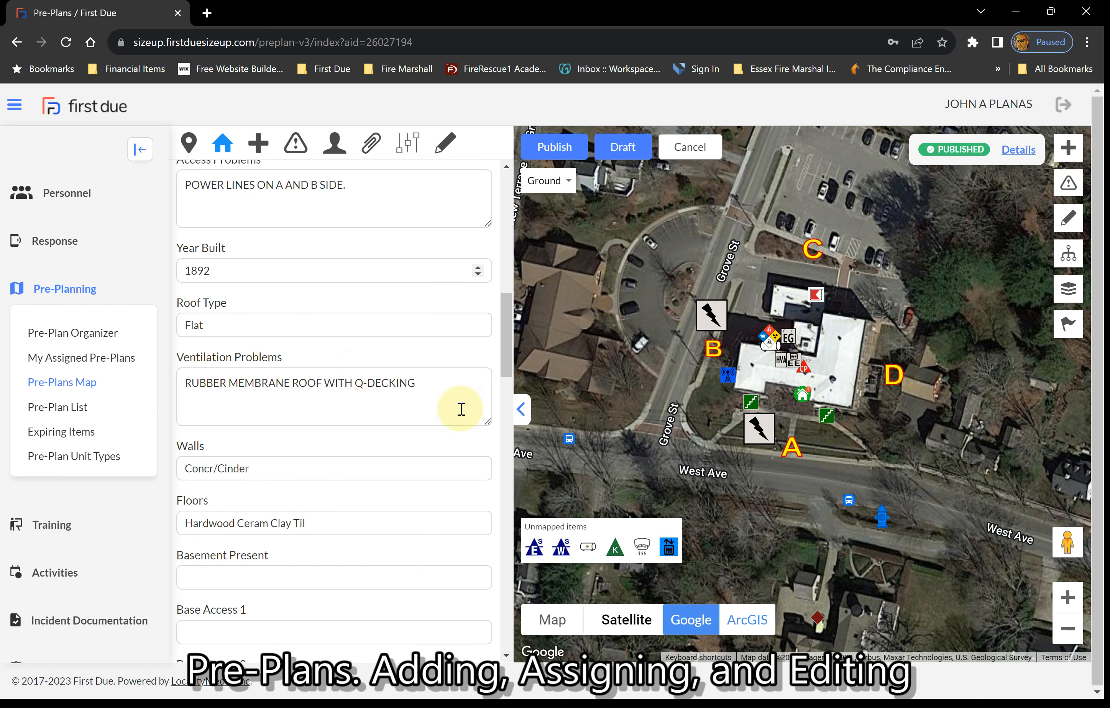
scroll(402, 462, "down", 4)
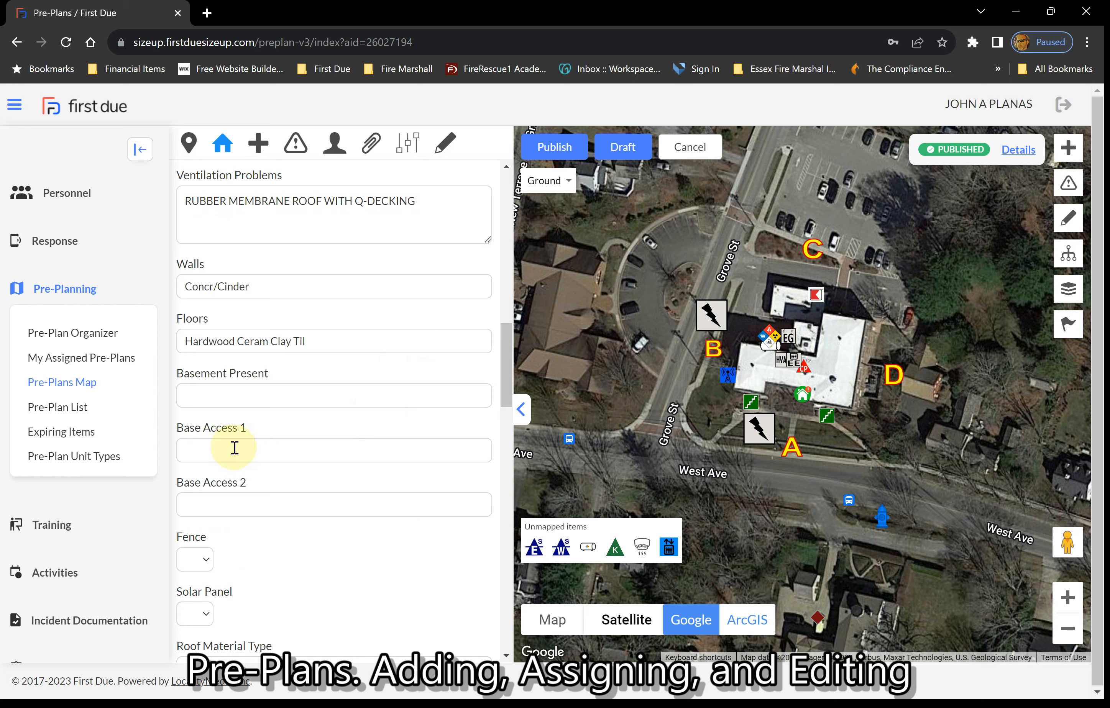
scroll(370, 469, "down", 5)
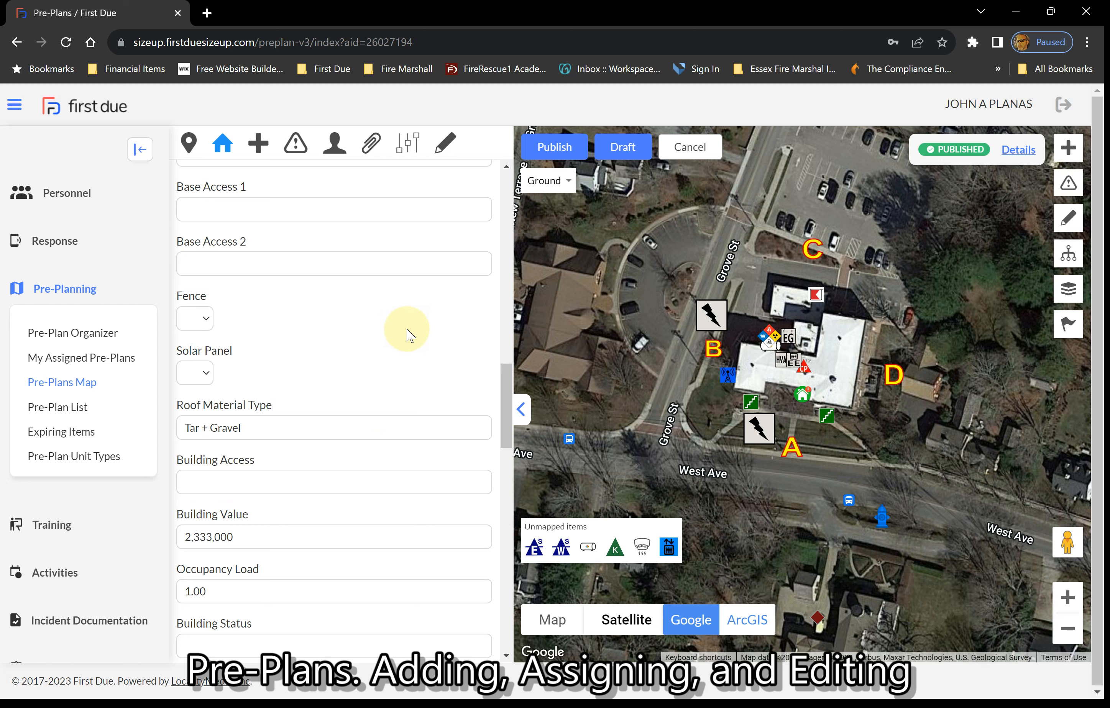
scroll(406, 332, "down", 3)
scroll(404, 442, "down", 4)
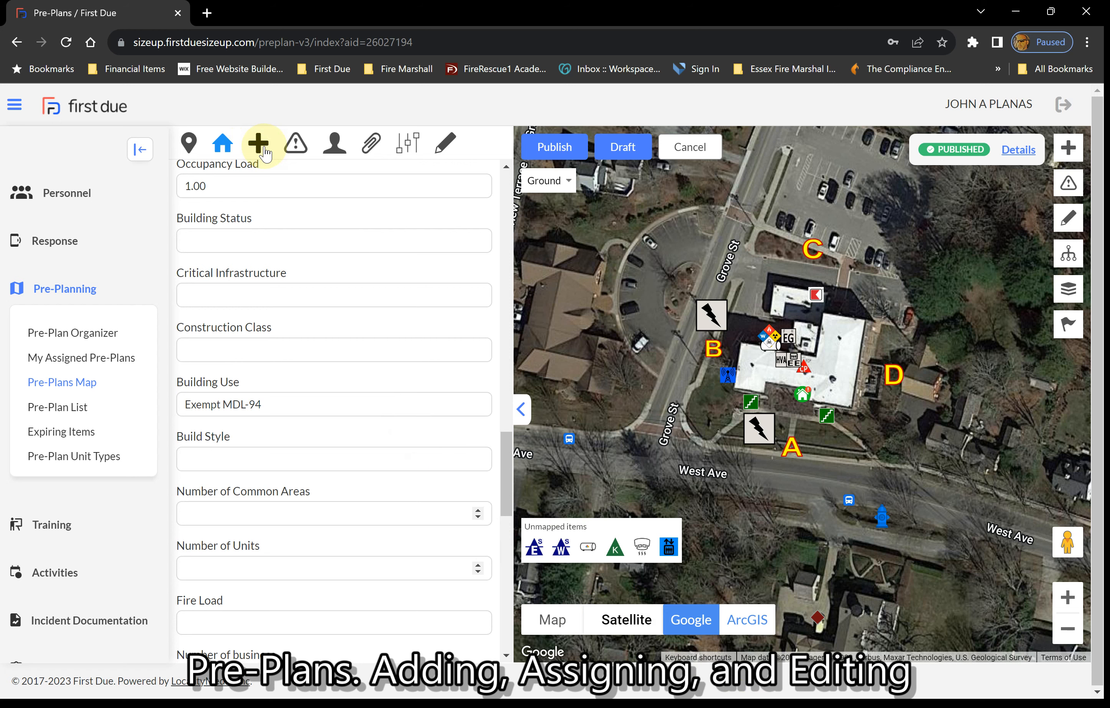
Review the list of units recorded for the Essex Town Hall pre-plan.
left_click(263, 150)
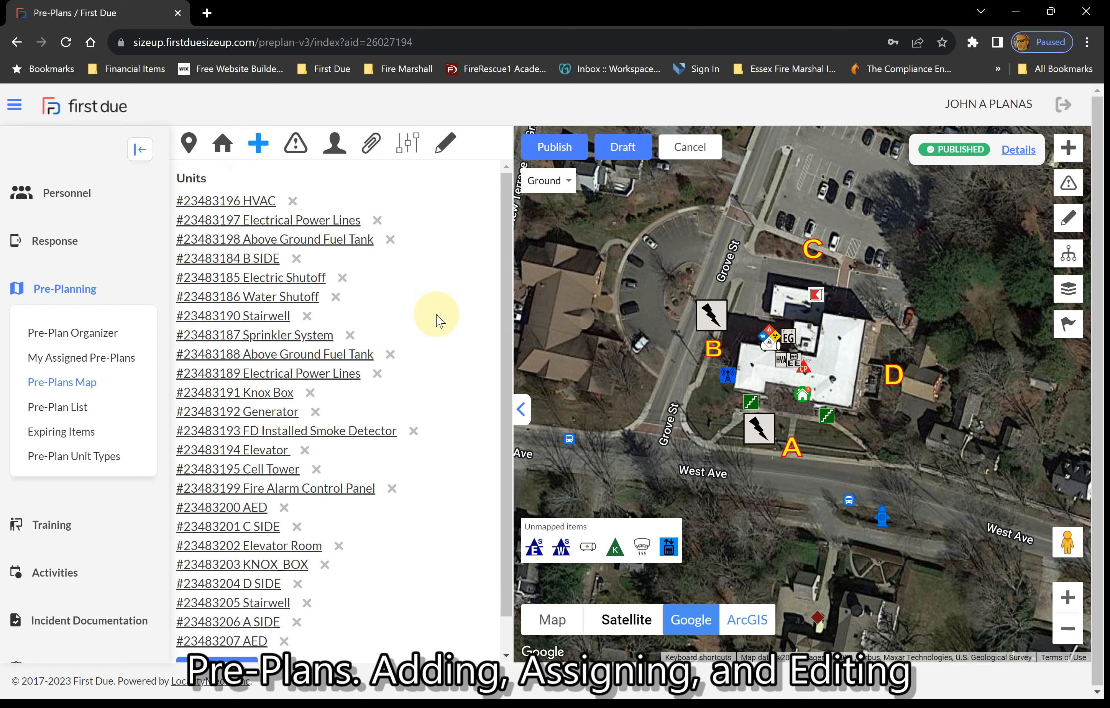
scroll(439, 318, "down", 1)
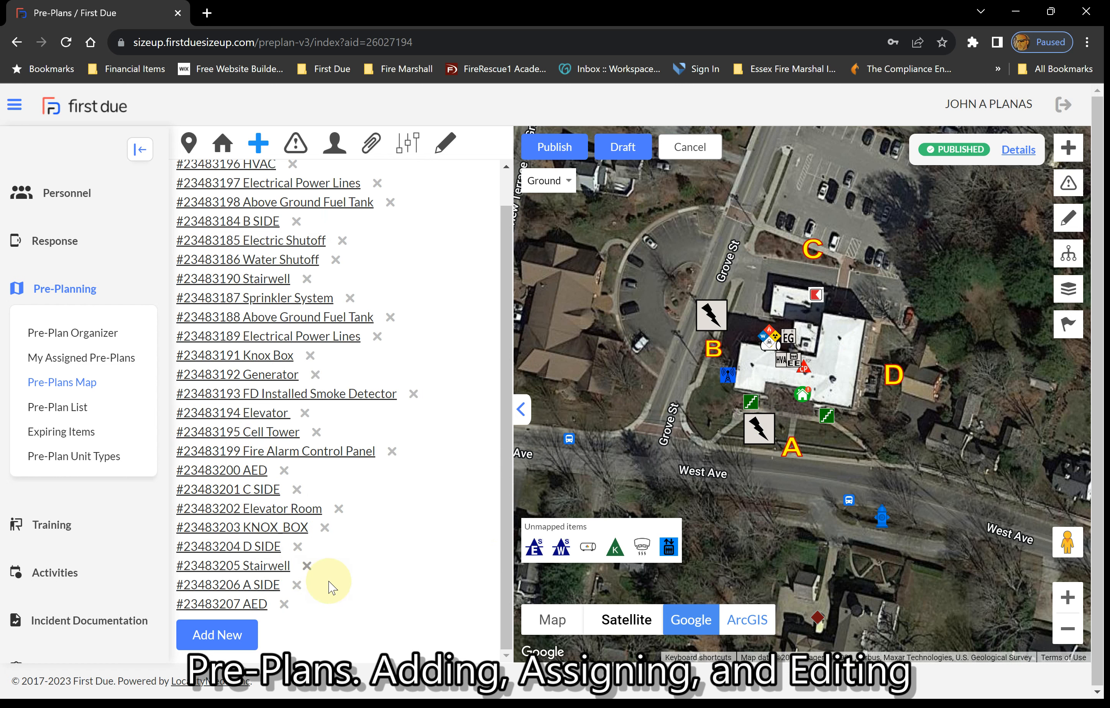
scroll(402, 595, "up", 1)
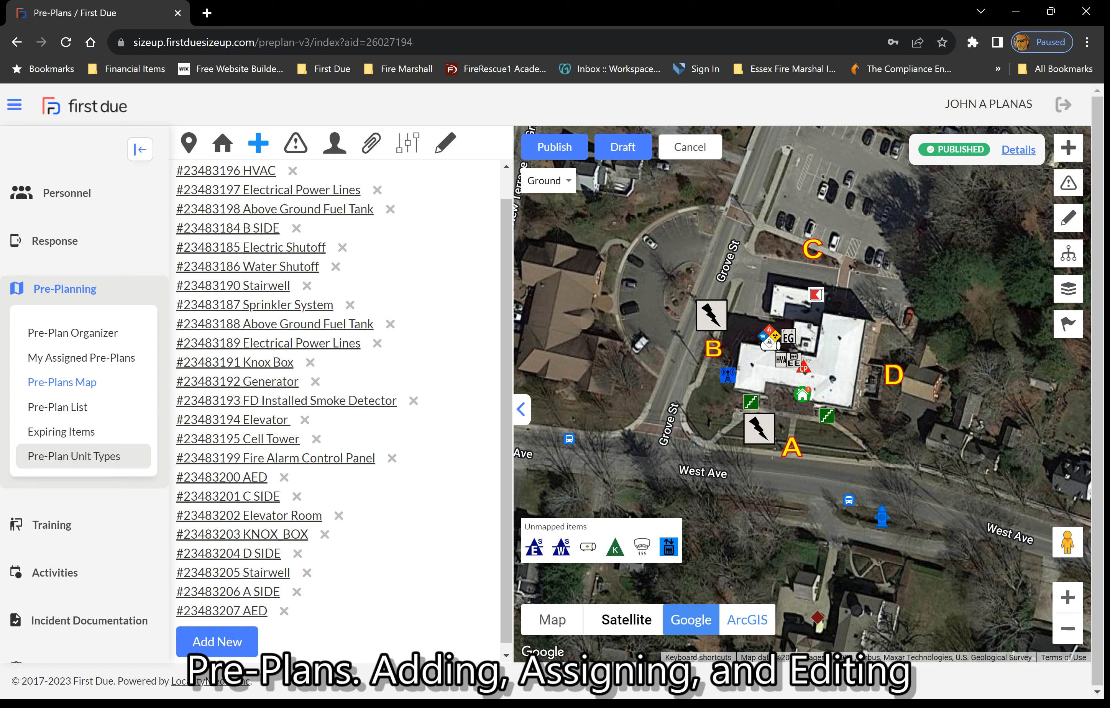
Start a new pre-plan unit type and name it High Hazard Location.
left_click(633, 159)
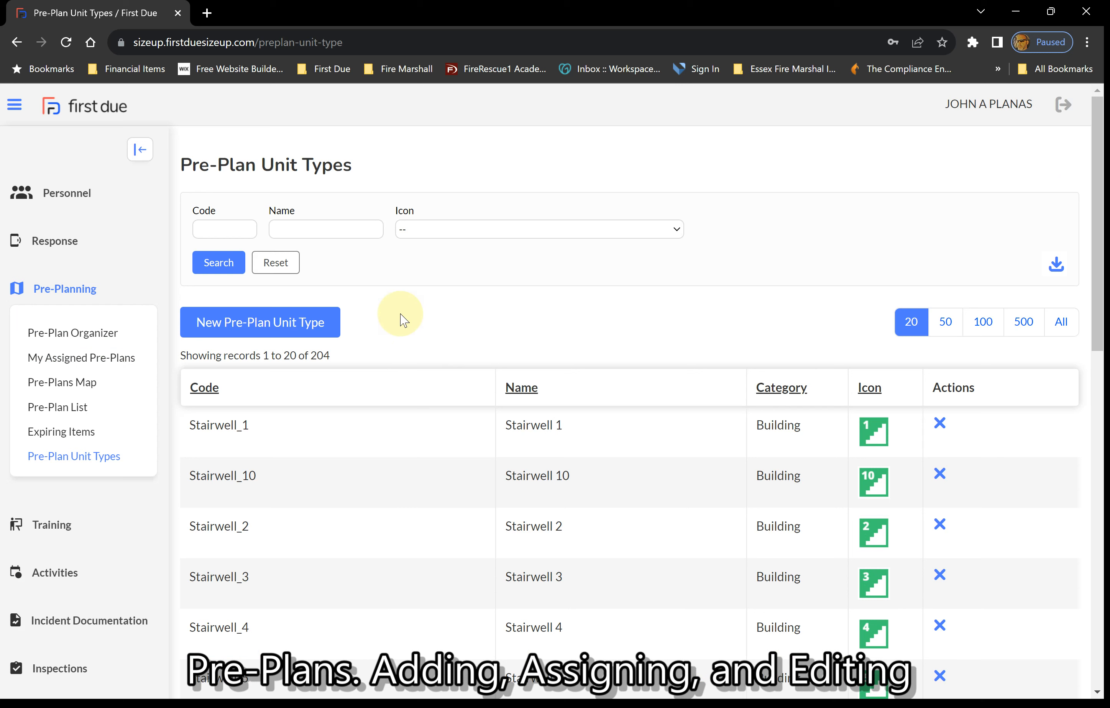
left_click(301, 334)
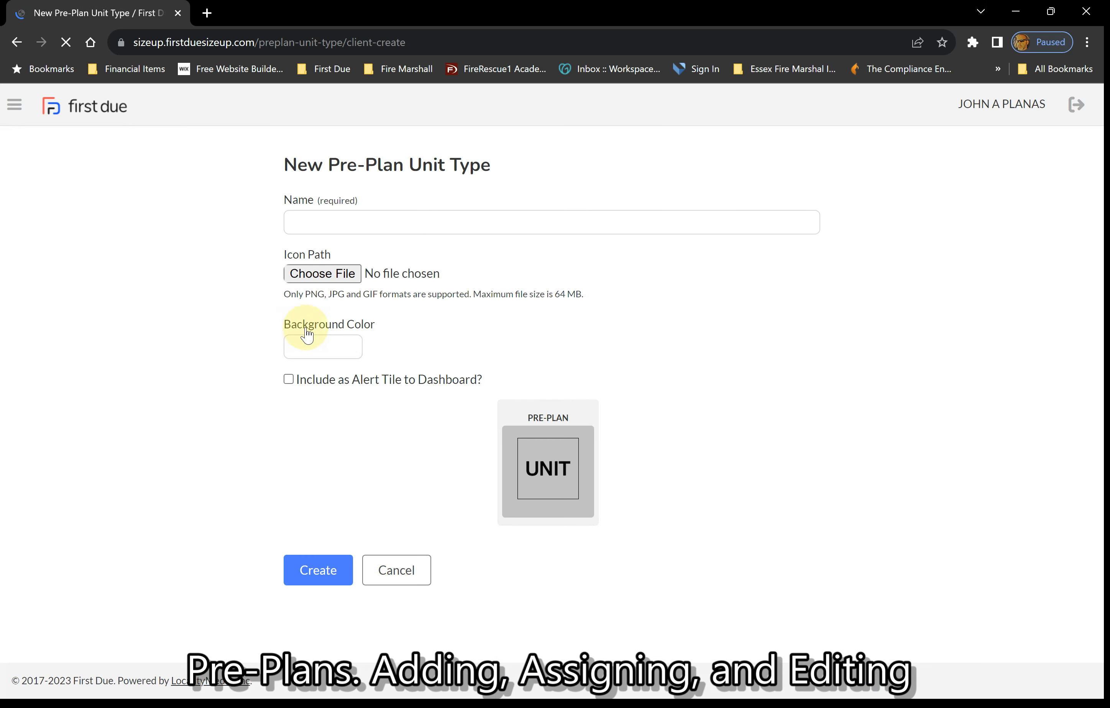
left_click(496, 235)
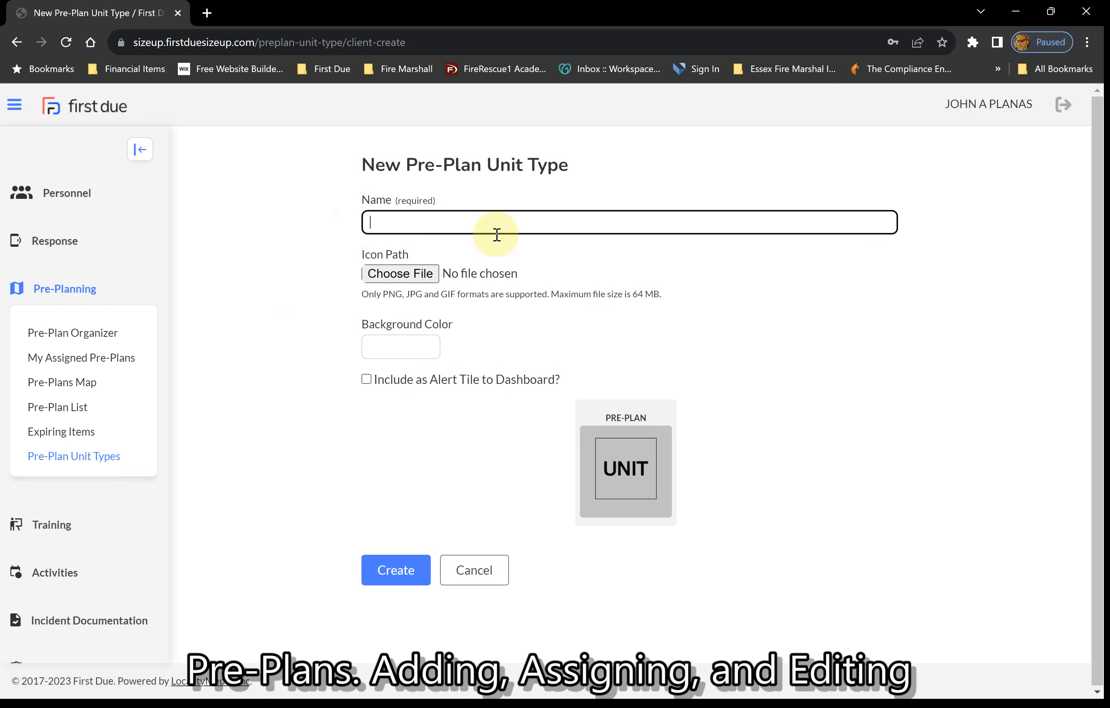
type("High Hazard ")
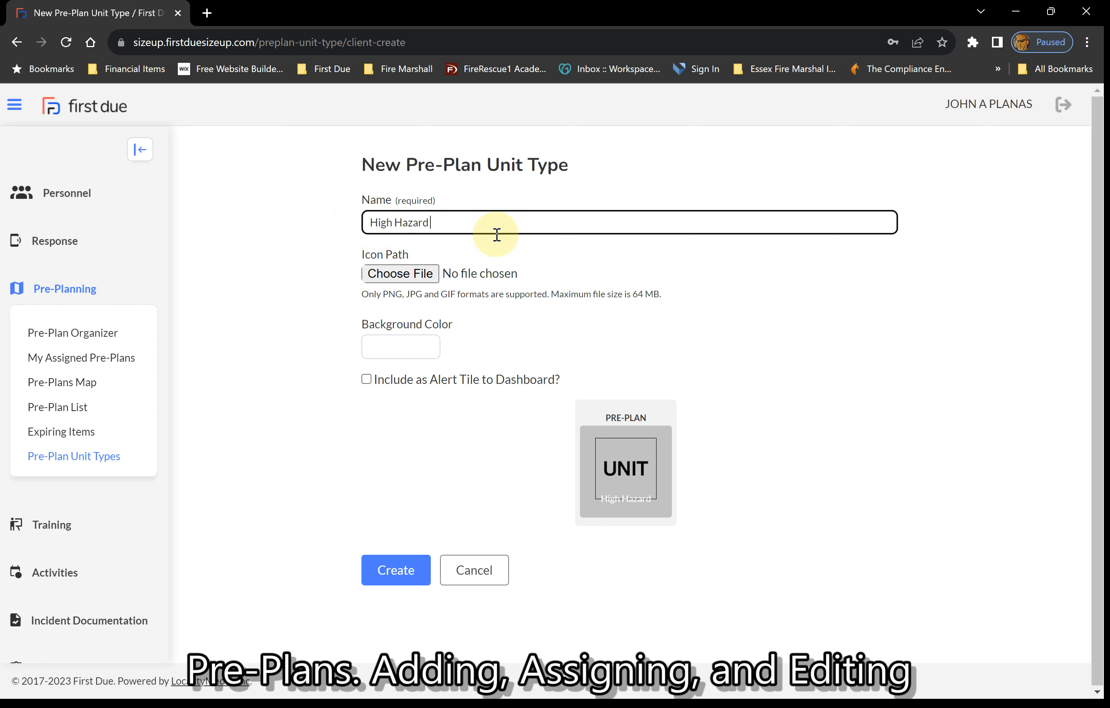
type("Location")
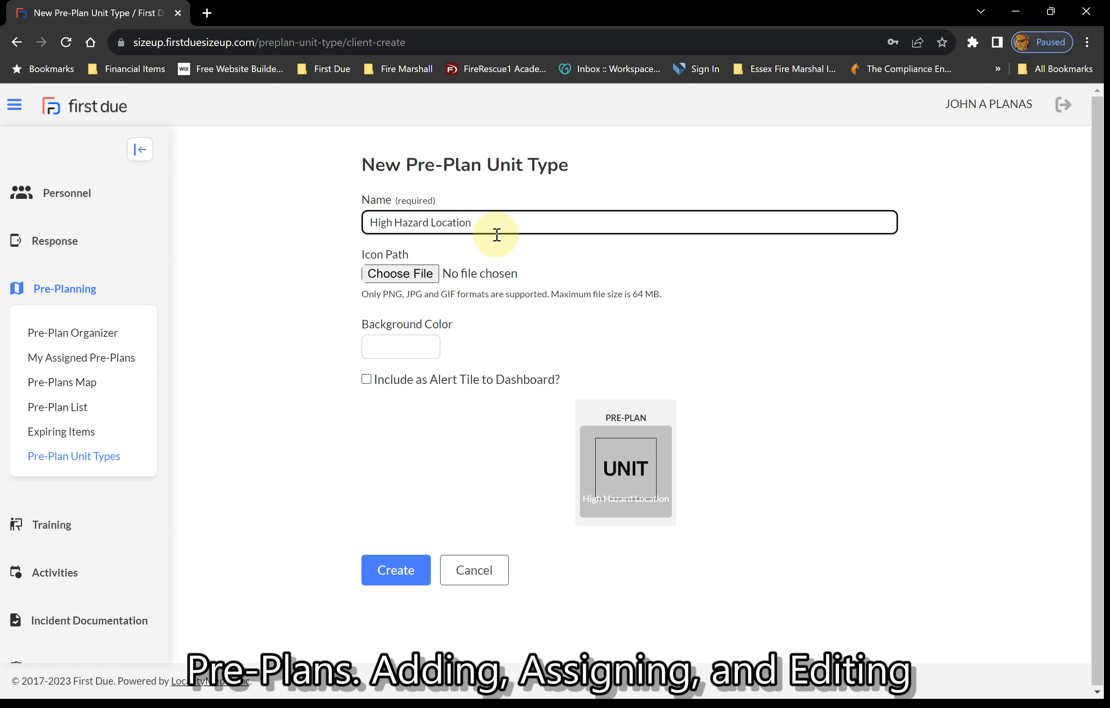
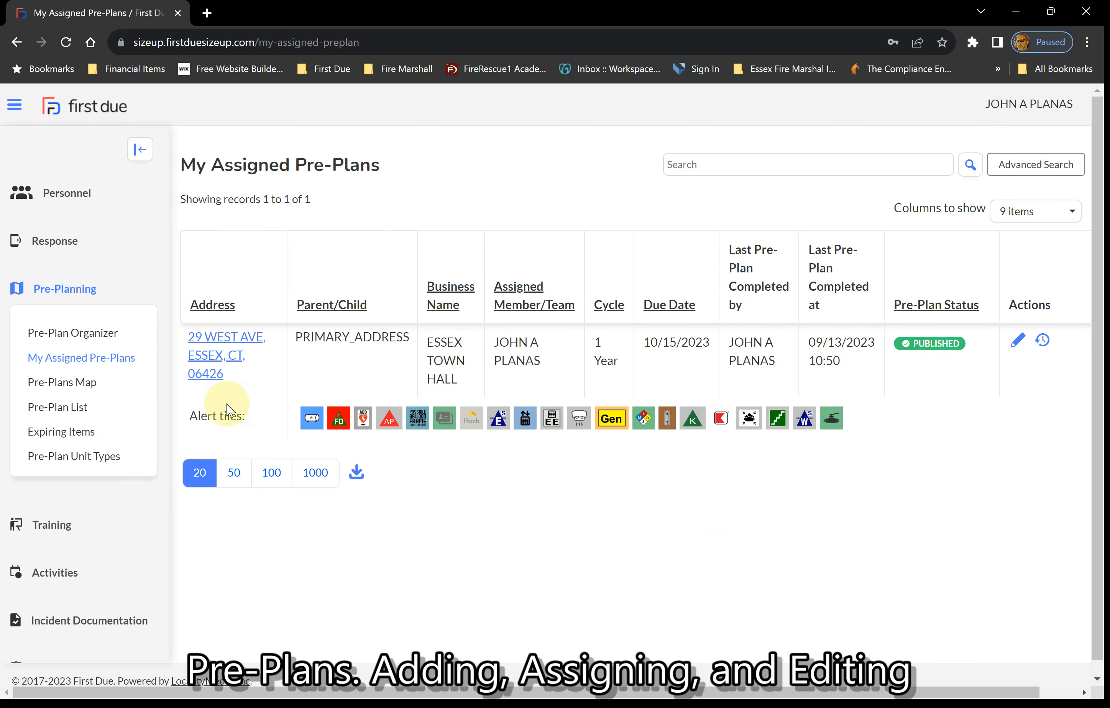
Reopen the assigned Essex Town Hall pre-plan for editing and show its list of units.
left_click(1032, 348)
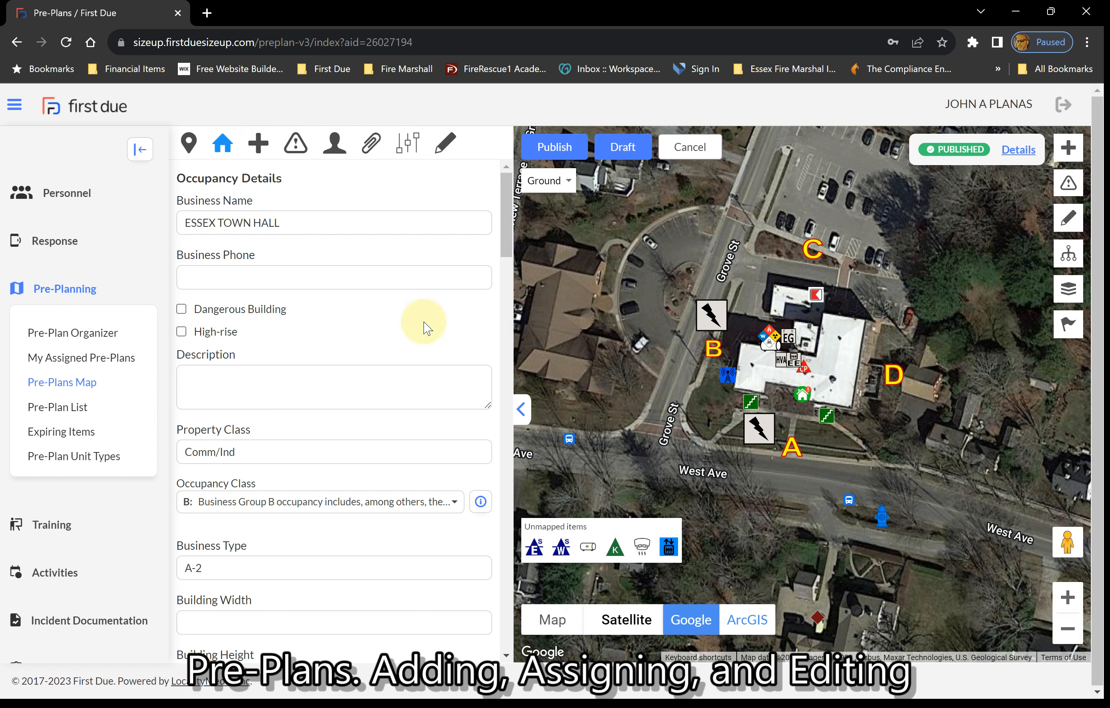
left_click(259, 145)
scroll(481, 394, "down", 2)
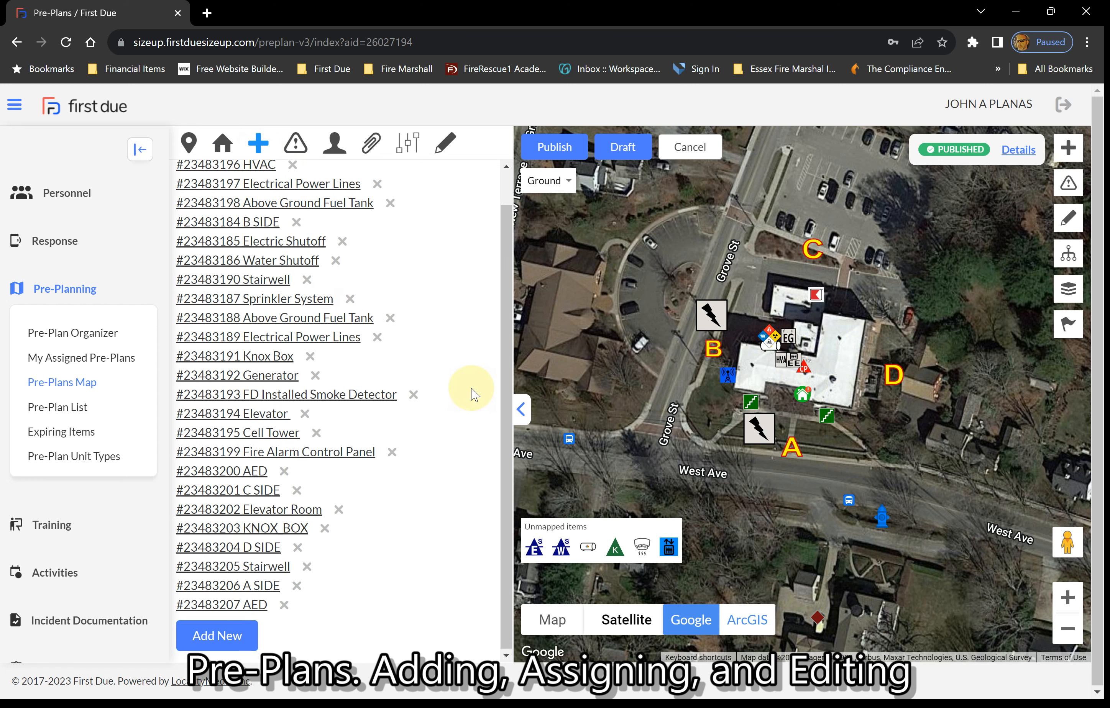
Start a new unit in the pre-plan and choose High Hazard Location as its unit type.
left_click(207, 639)
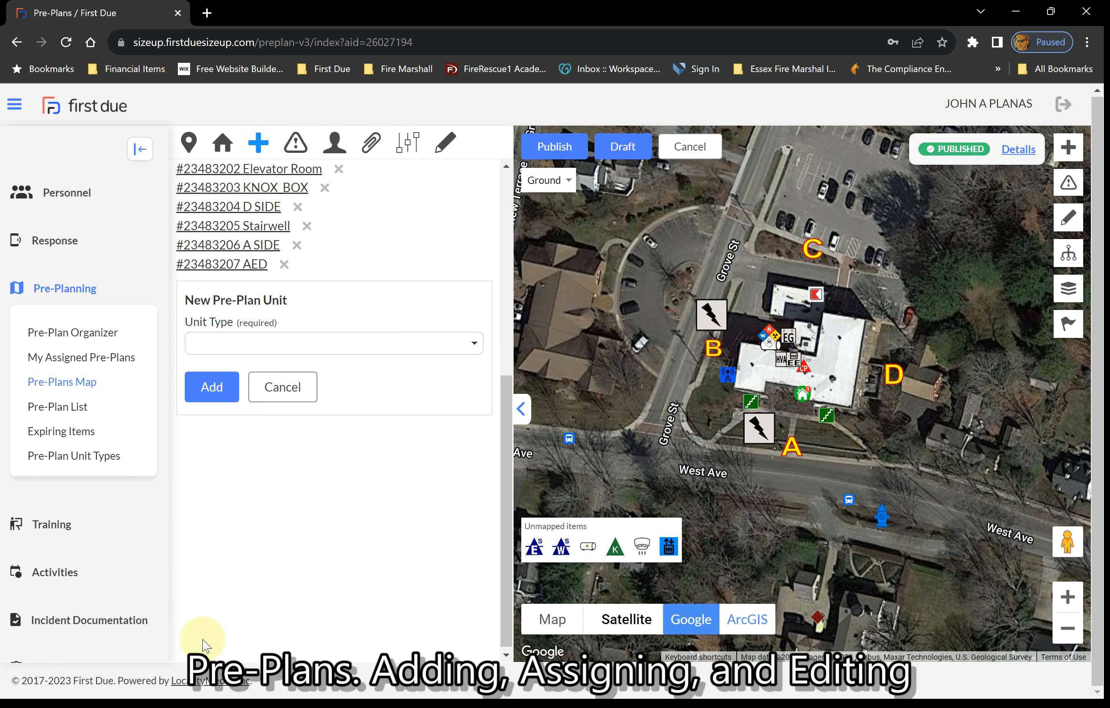
left_click(239, 355)
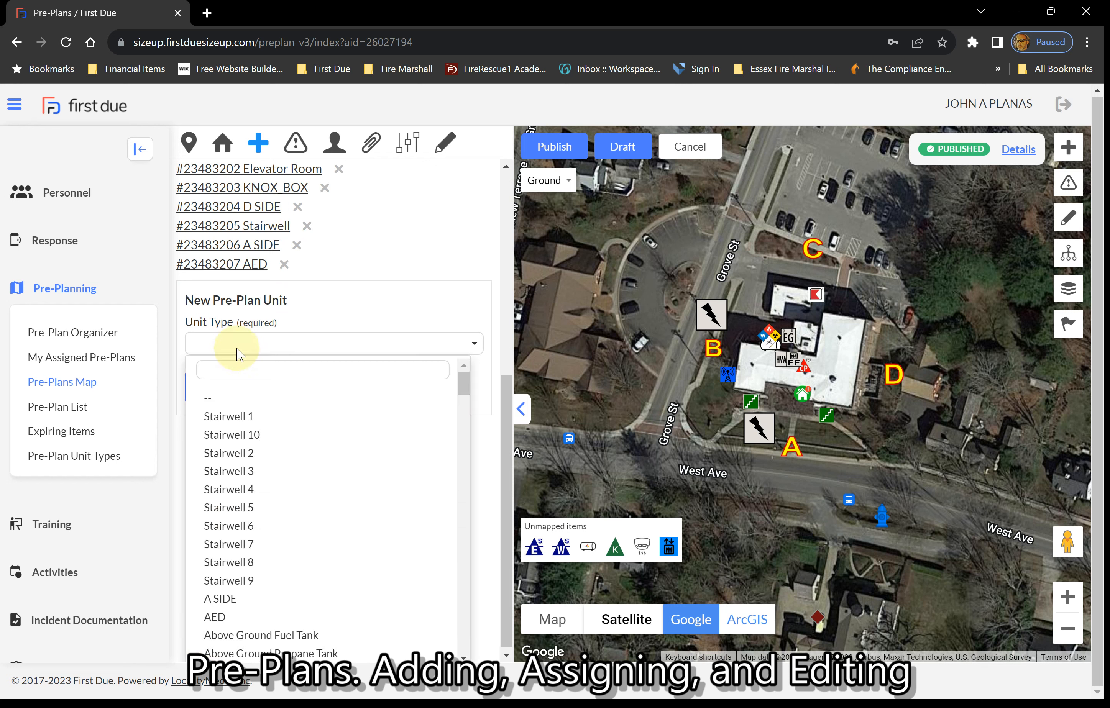
left_click(233, 374)
type("h")
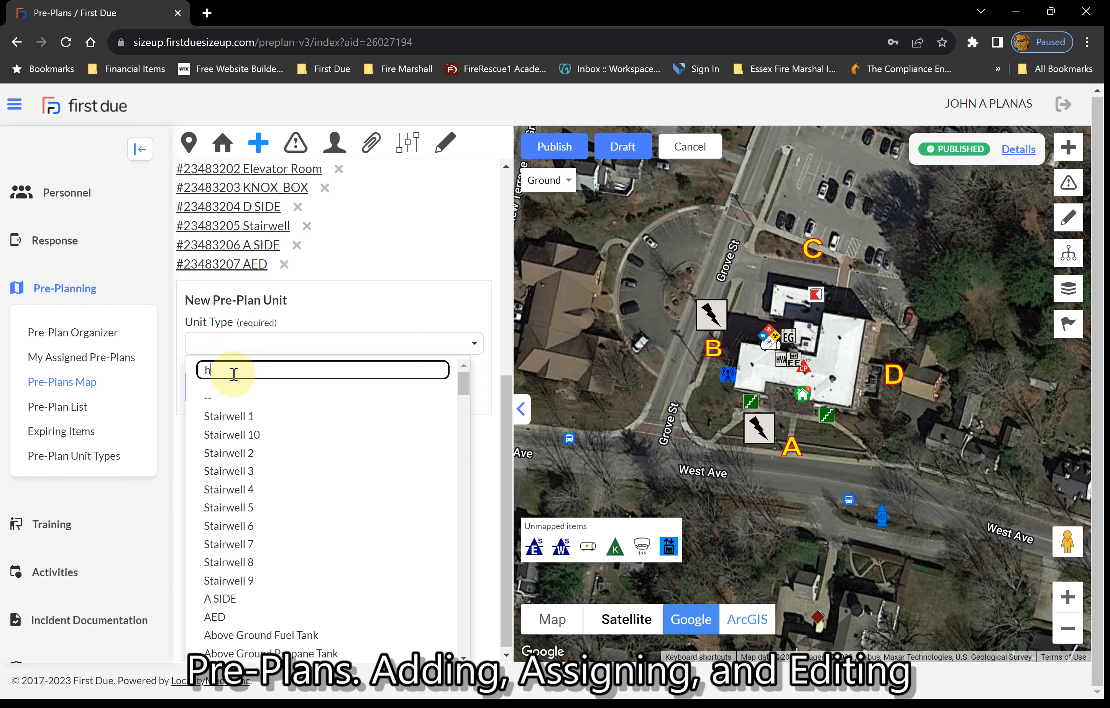
type("igh")
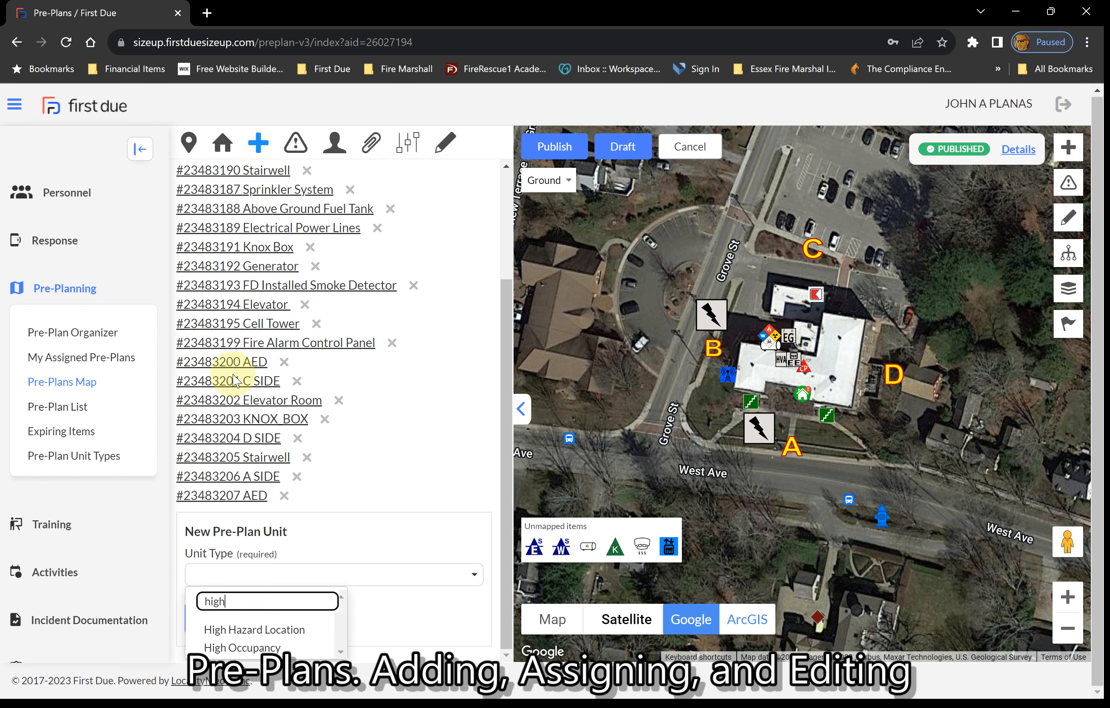
left_click(244, 631)
scroll(355, 595, "down", 5)
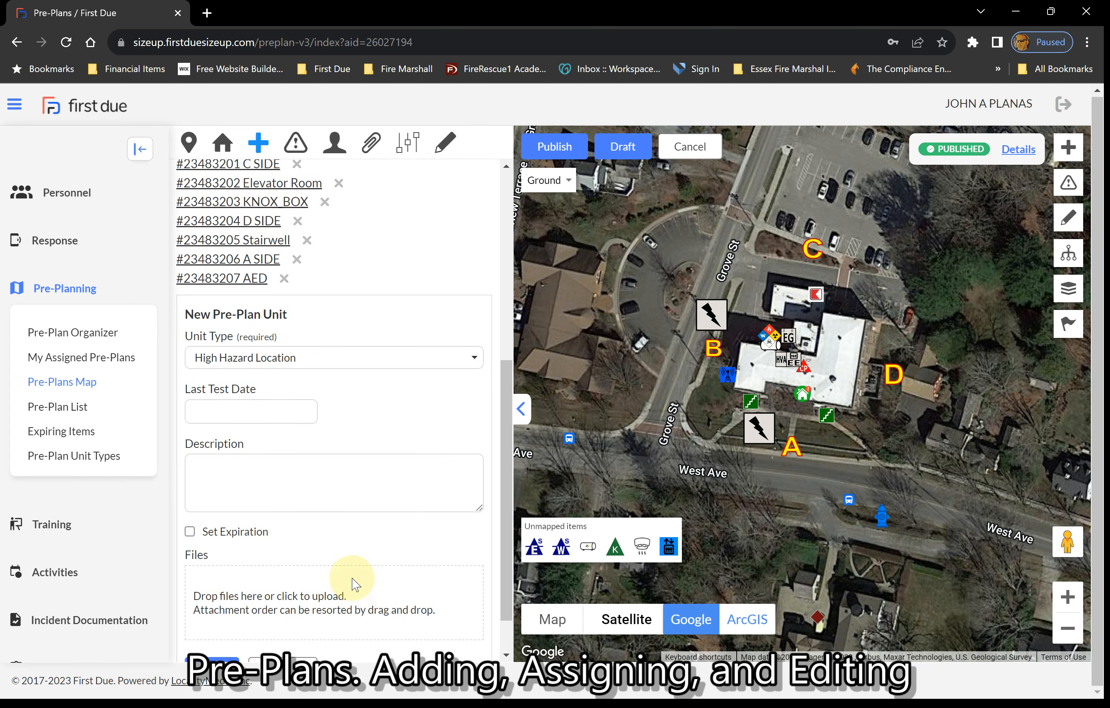
Describe the new unit as "Hoarding Situation", set its last test date to 10/10/2023, and add it to the pre-plan.
left_click(210, 468)
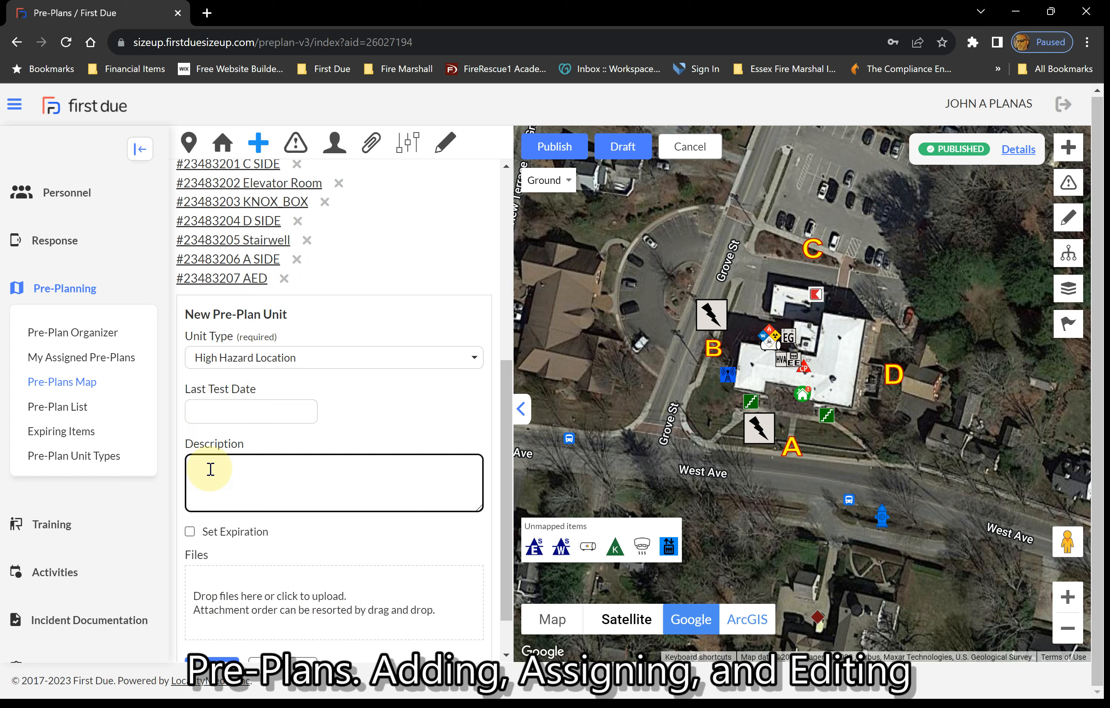
type("Hoarding Situation")
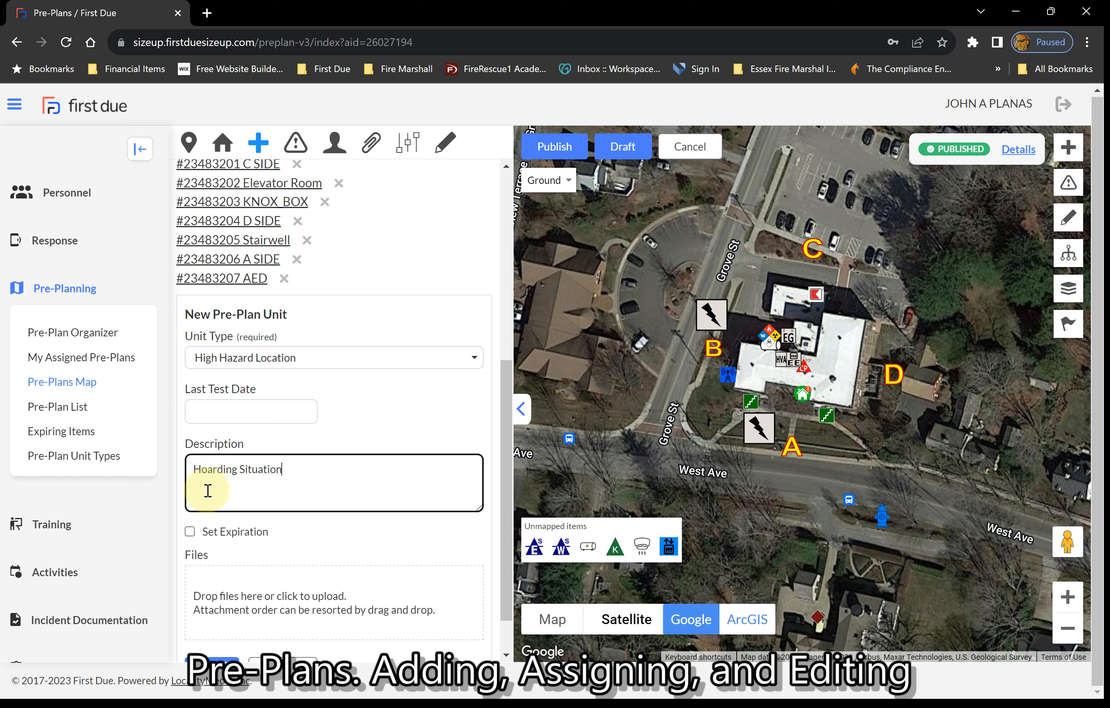
scroll(255, 587, "down", 1)
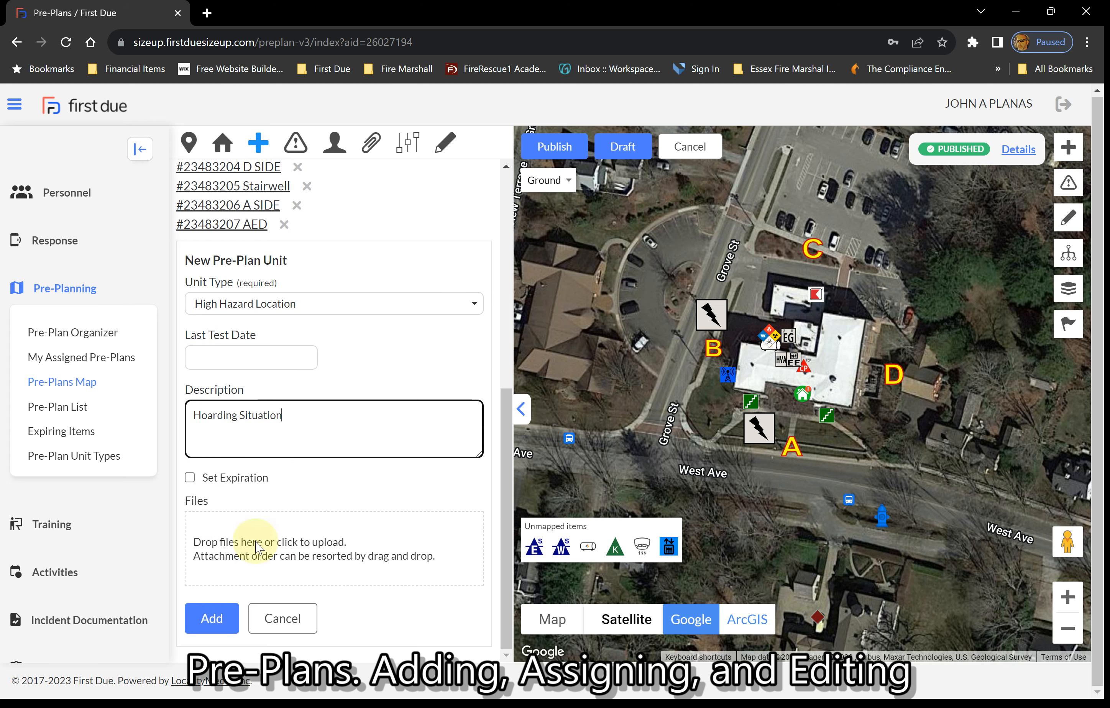
left_click(264, 361)
left_click(261, 452)
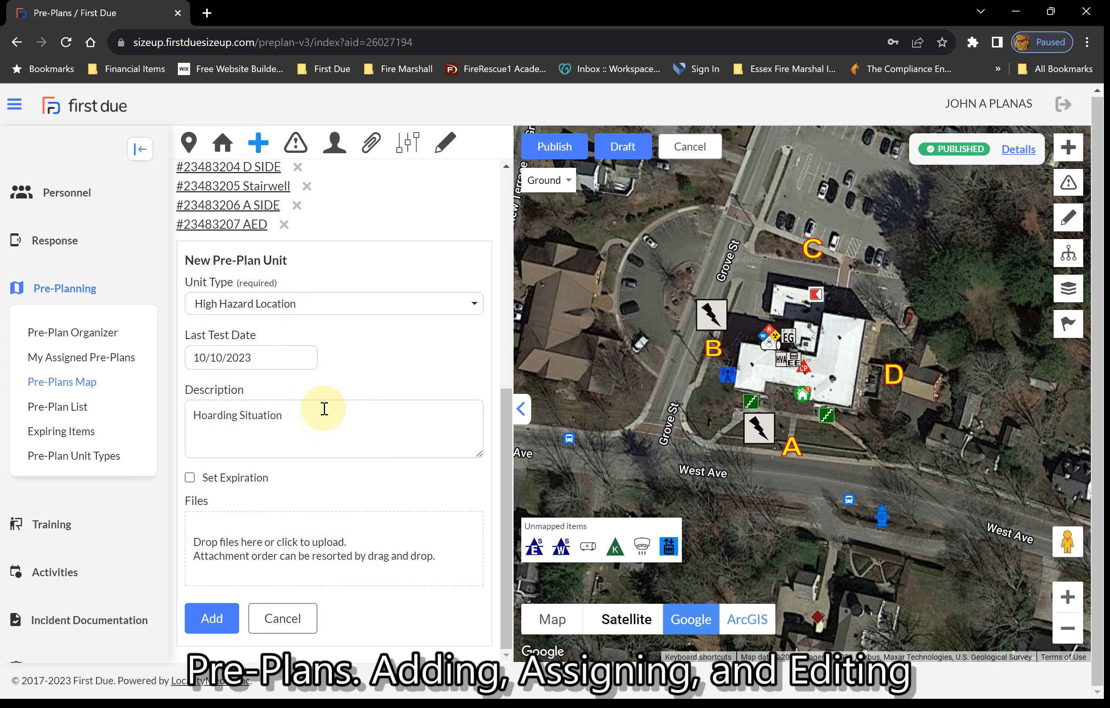
left_click(208, 619)
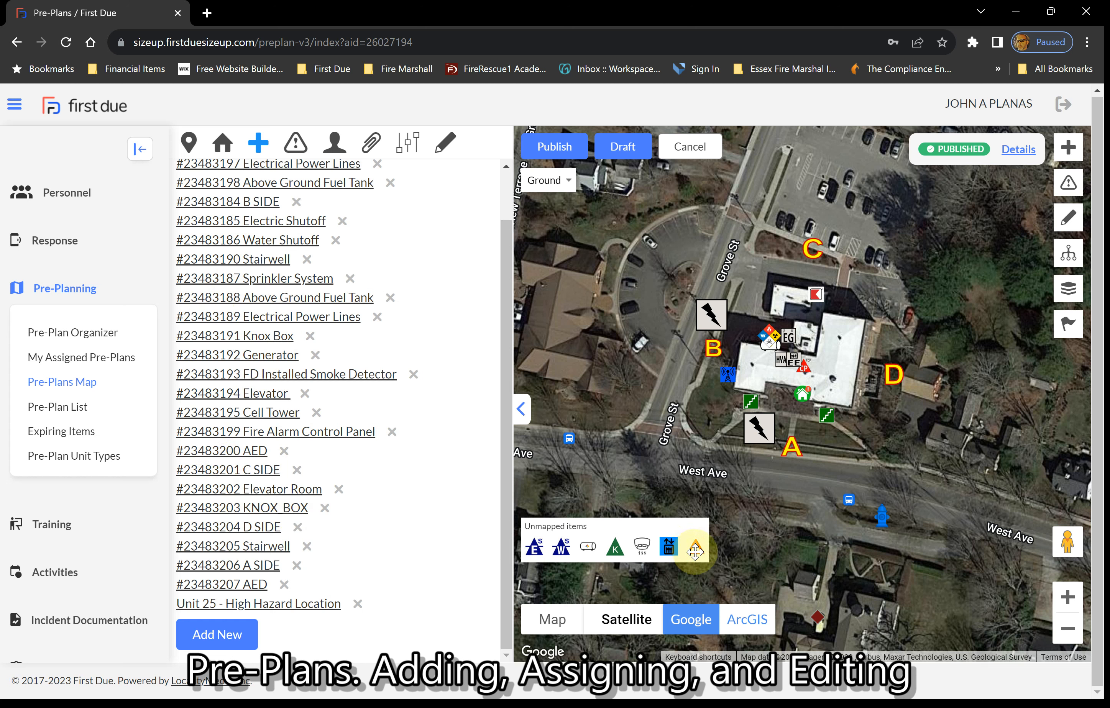
Place the unmapped High Hazard Location unit on the town hall roof near side D and view its details on the map.
left_click_drag(694, 553, 845, 345)
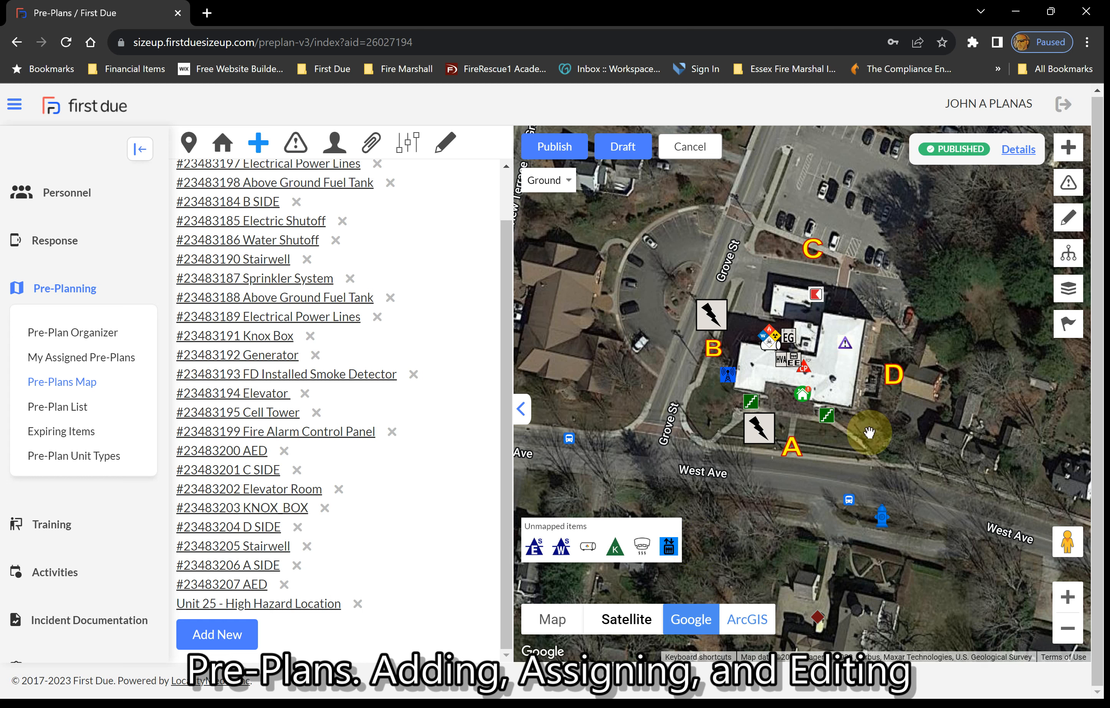
scroll(880, 441, "up", 1)
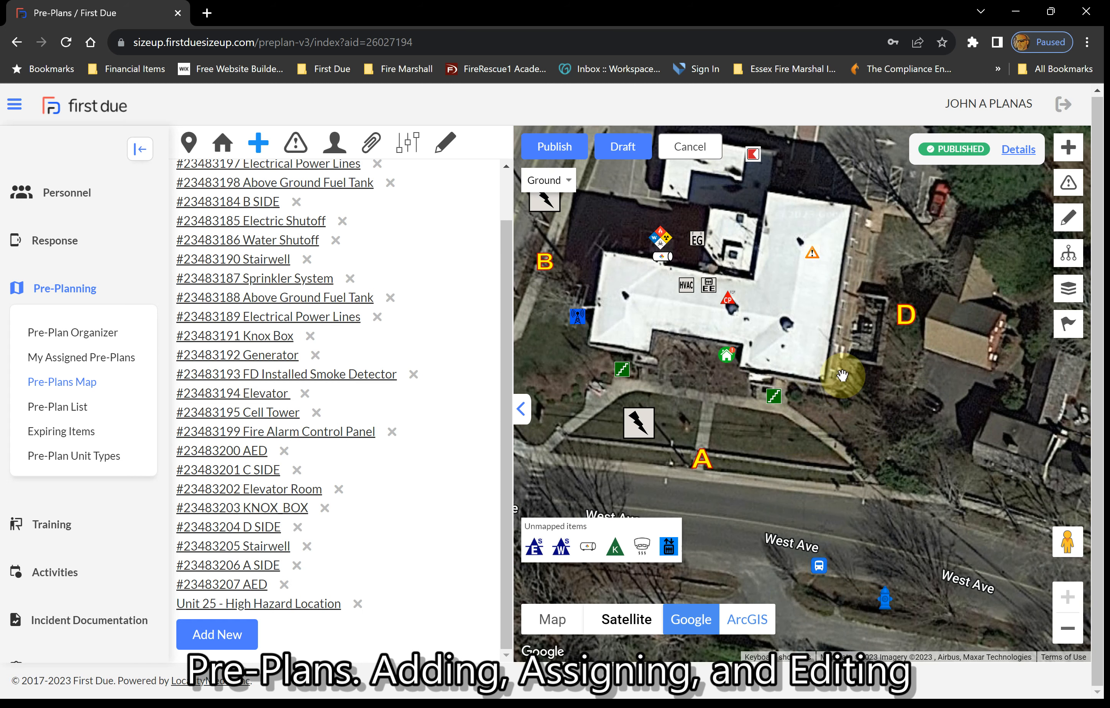
left_click(812, 255)
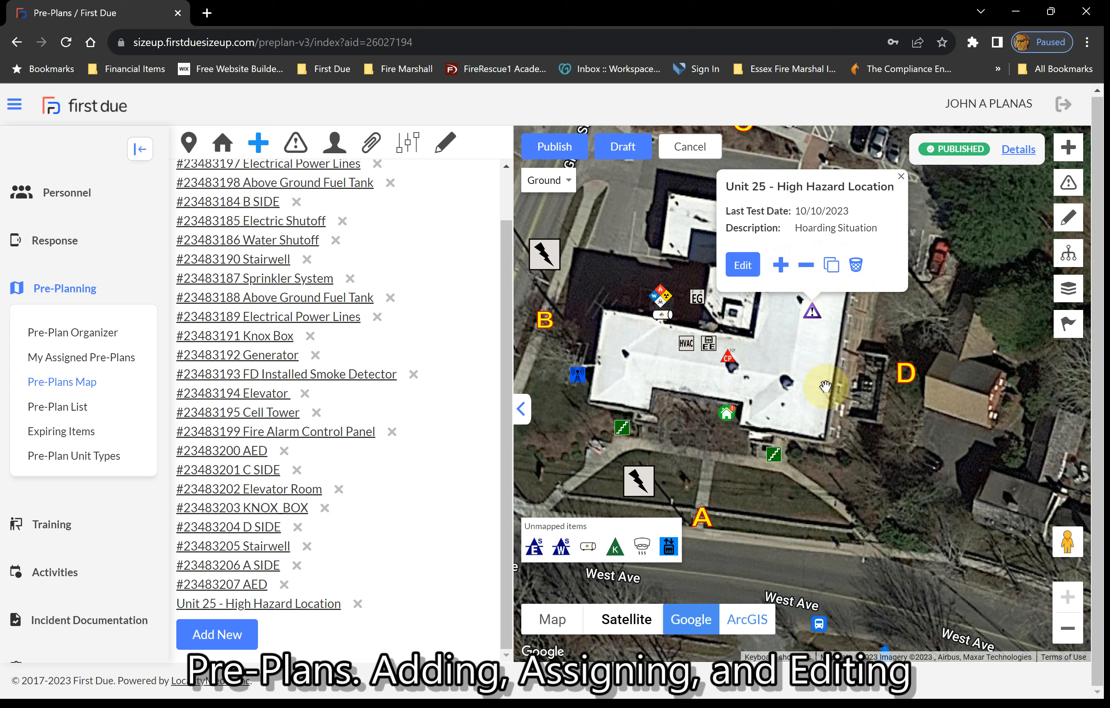
left_click(900, 178)
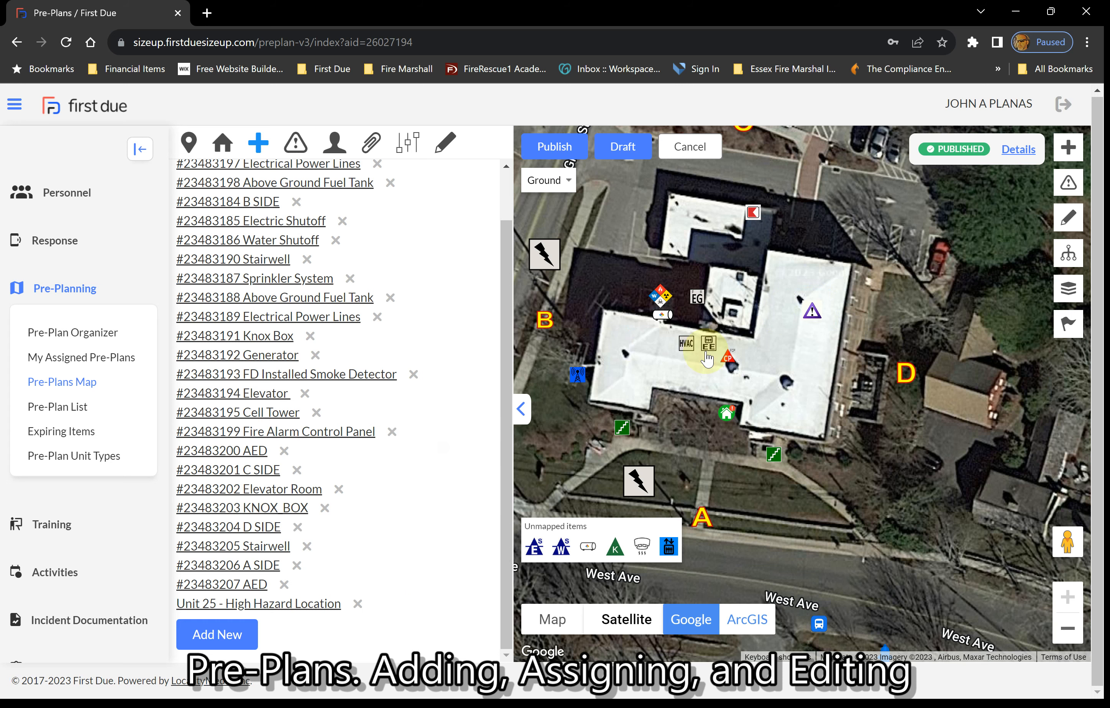
left_click(810, 322)
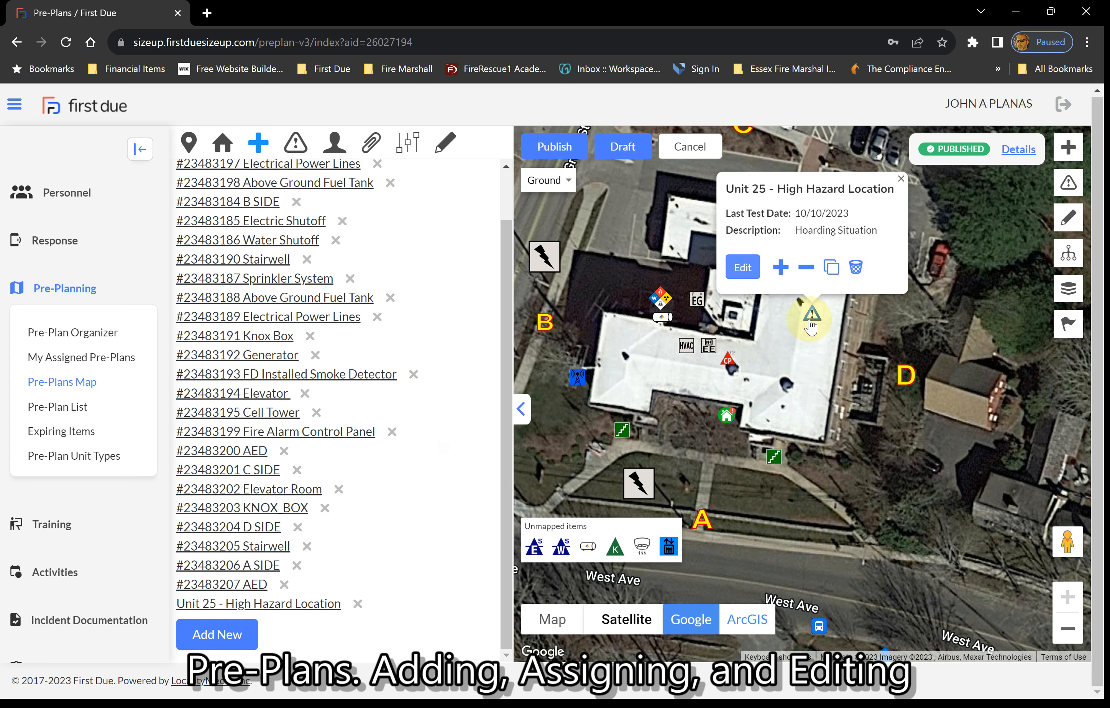
Delete the High Hazard Location unit near side D from the pre-plan and confirm the deletion.
left_click(858, 275)
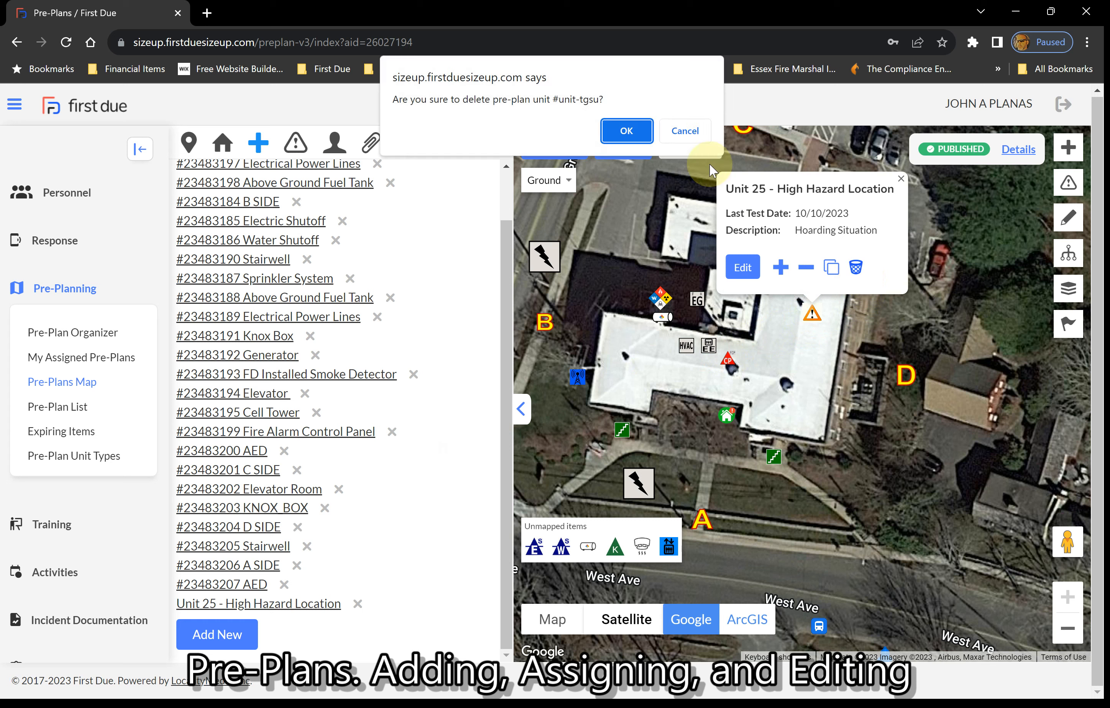
left_click(639, 140)
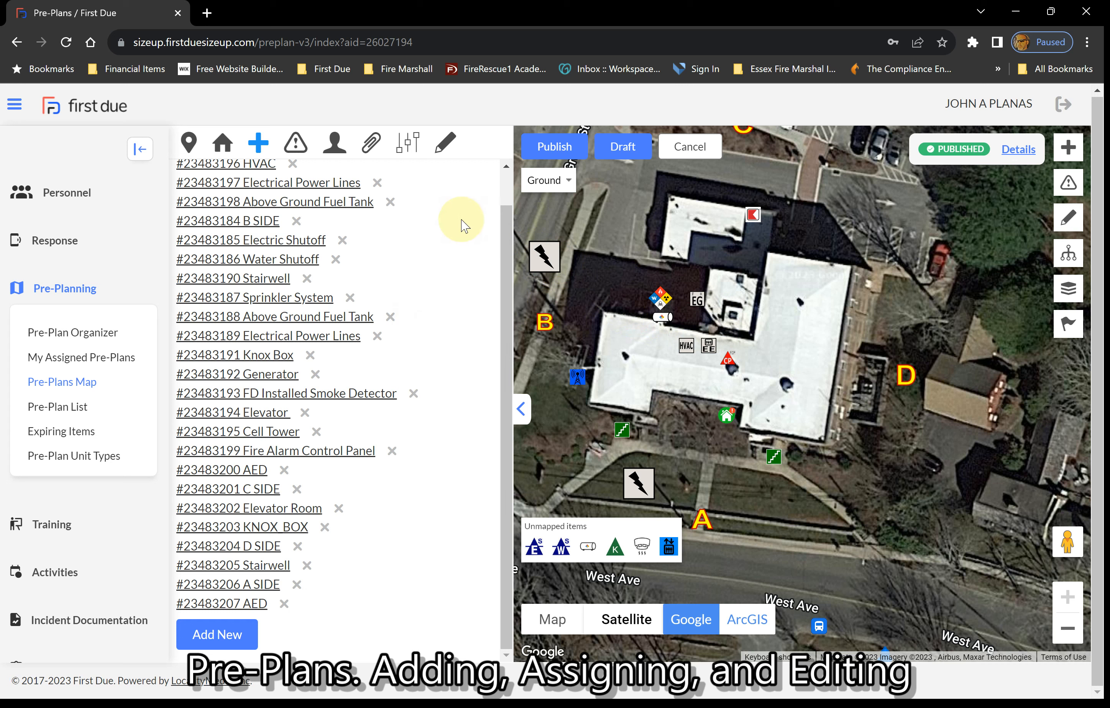
Start a new hazardous material in the pre-plan and look up UN numbers, selecting Ethylene OR Ethylene, compressed (UN 1962).
left_click(294, 143)
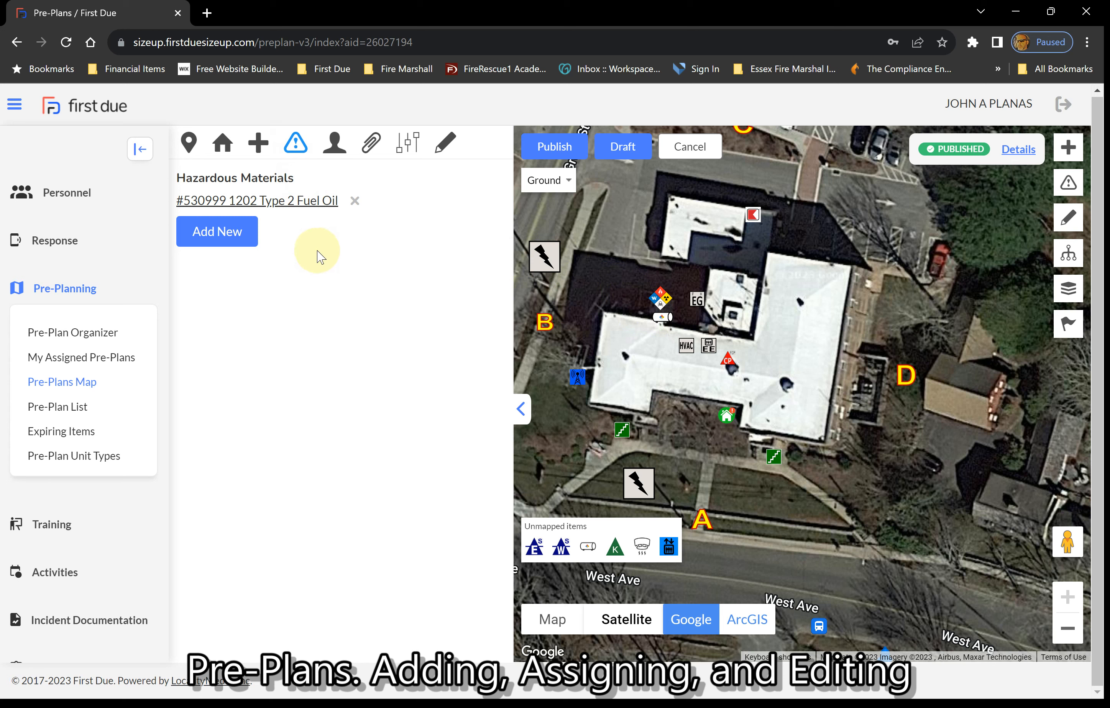
left_click(230, 242)
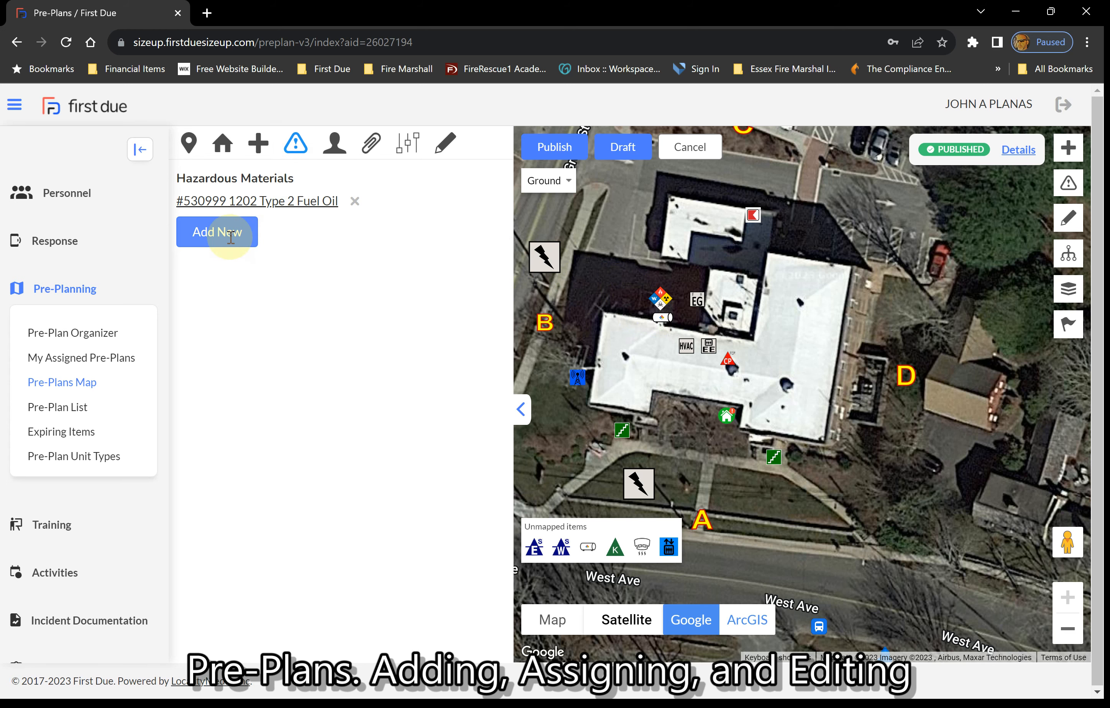
left_click(231, 229)
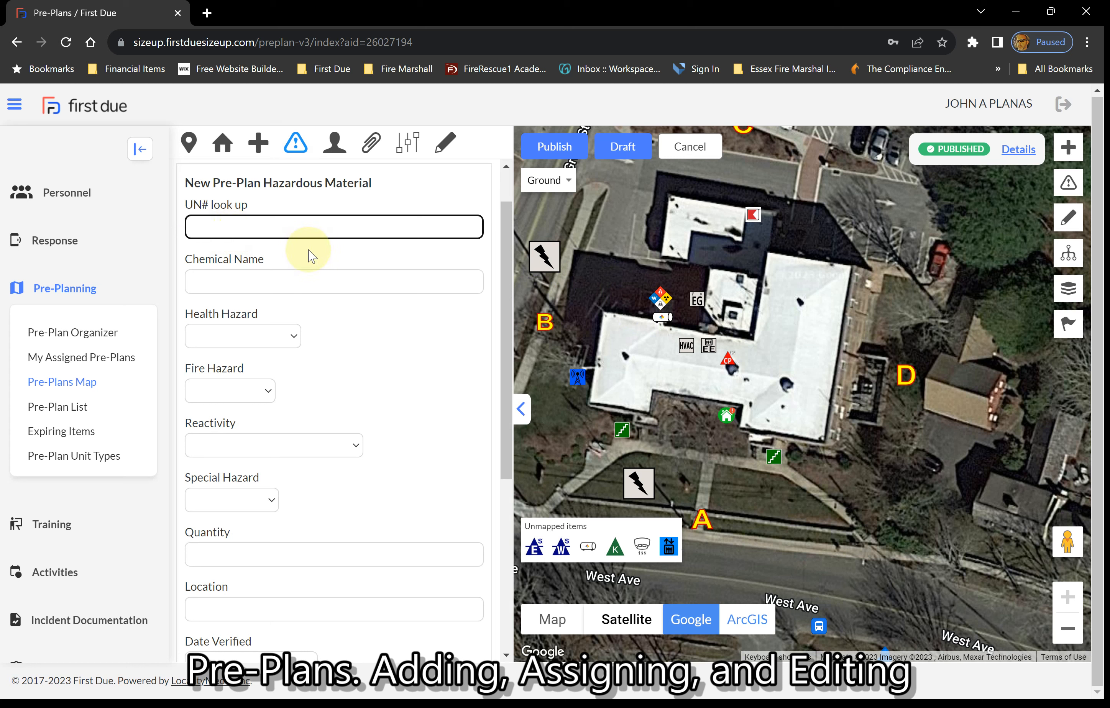
type("197")
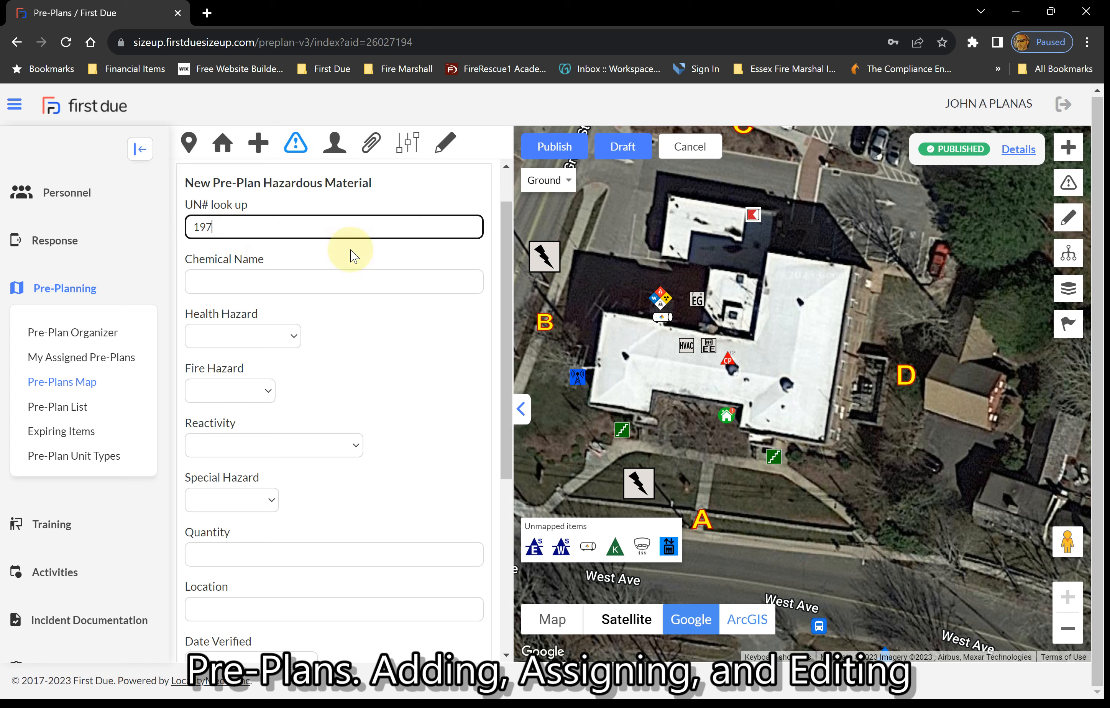
type("5")
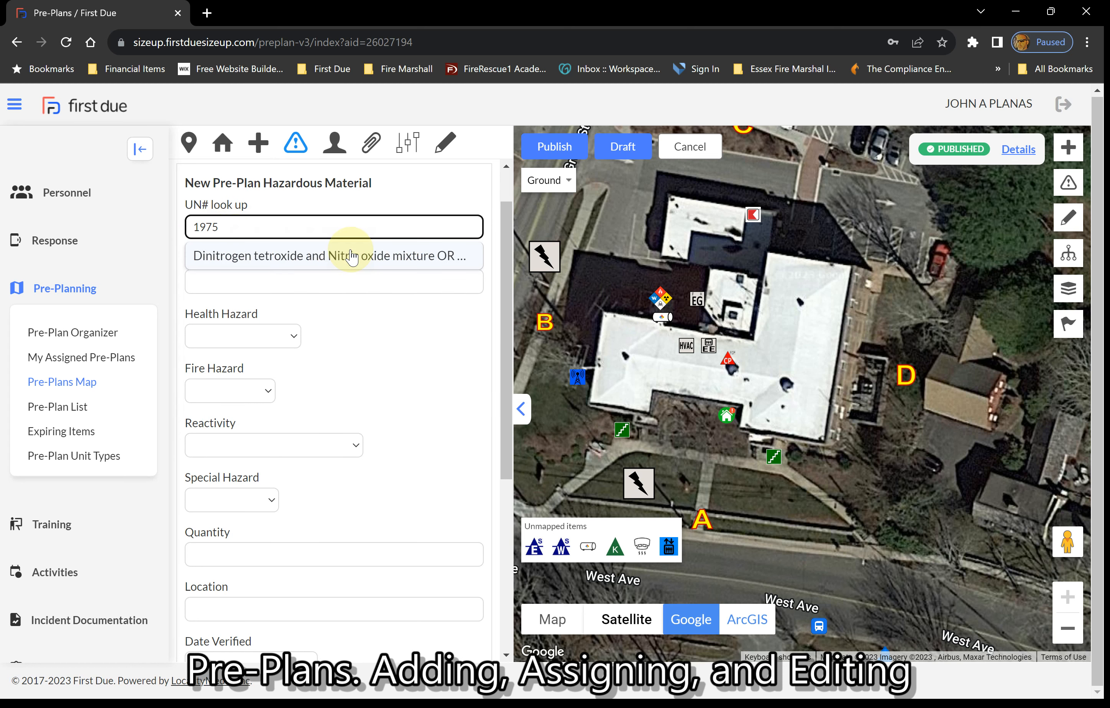
type("4")
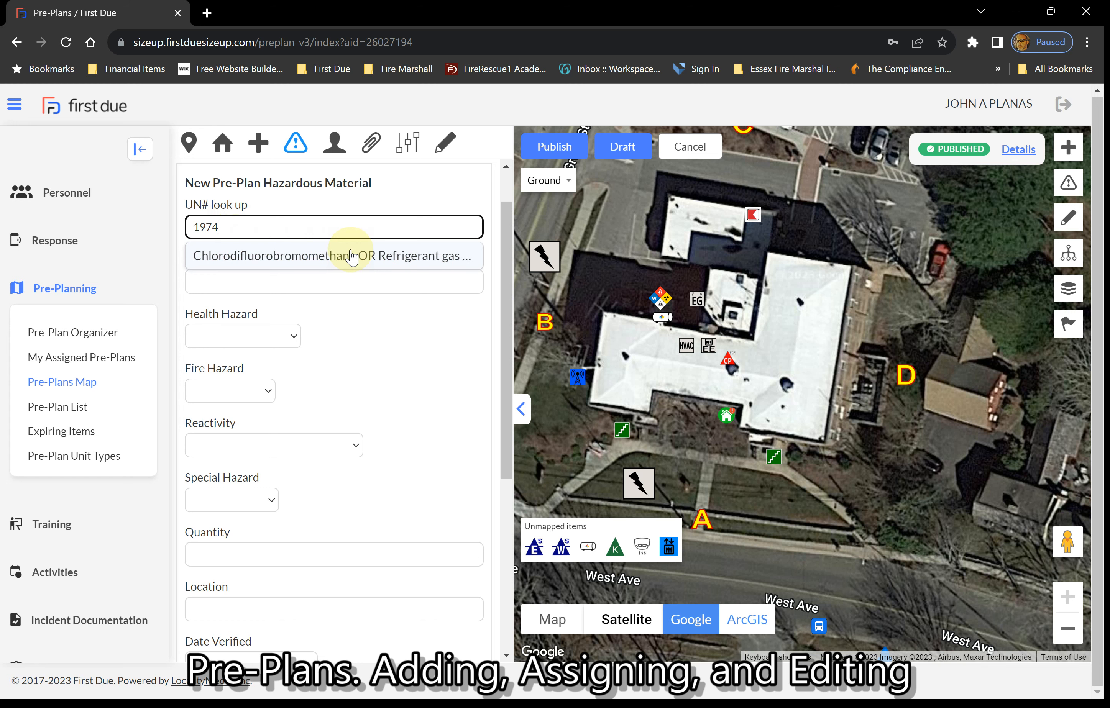
type("8")
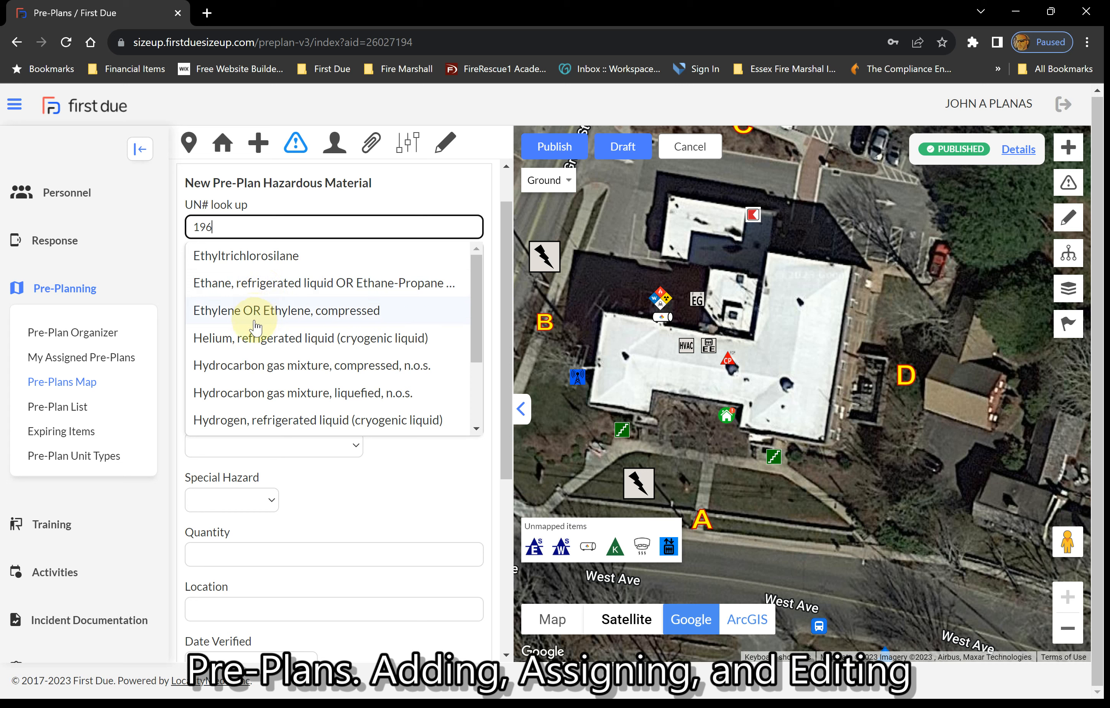
left_click(230, 311)
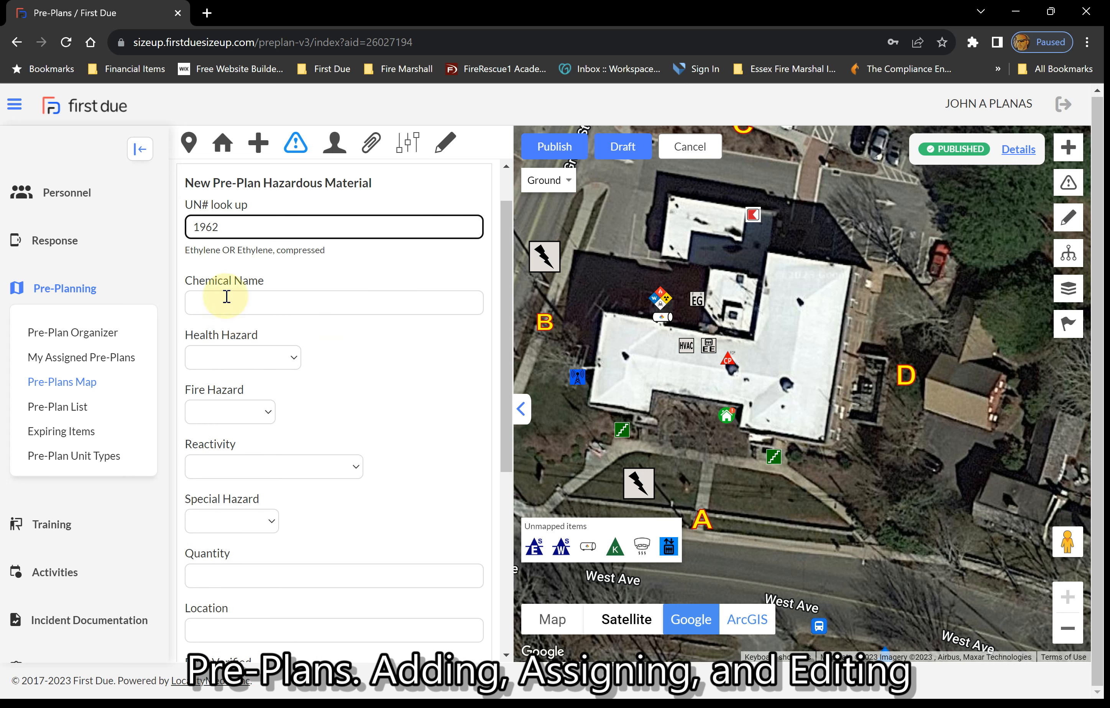
Enter "Ethelyne" as the chemical name of the new hazardous material and try to correct its spelling.
left_click(255, 309)
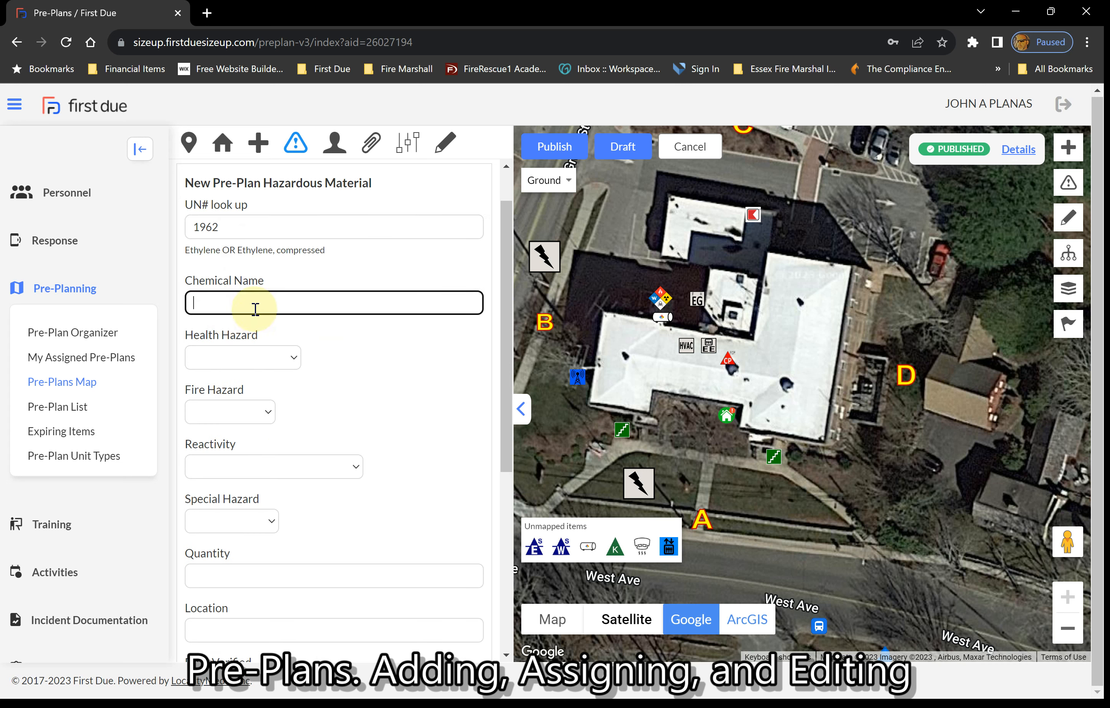
type("Ethelyb")
type("ne")
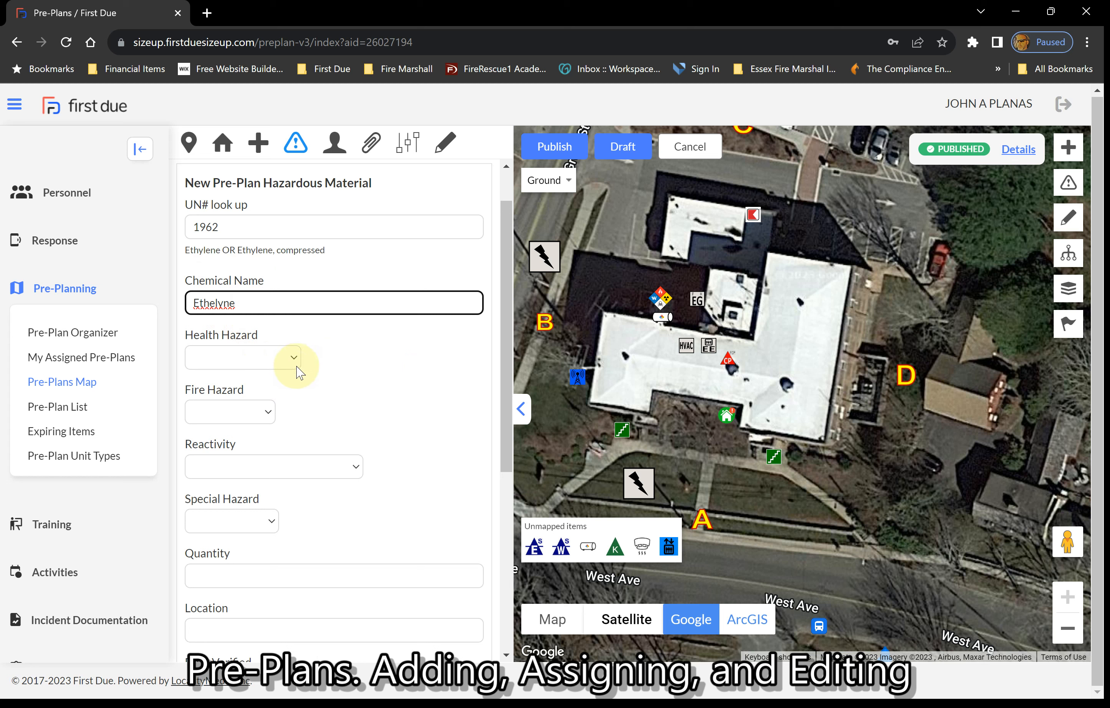
double_click(228, 304)
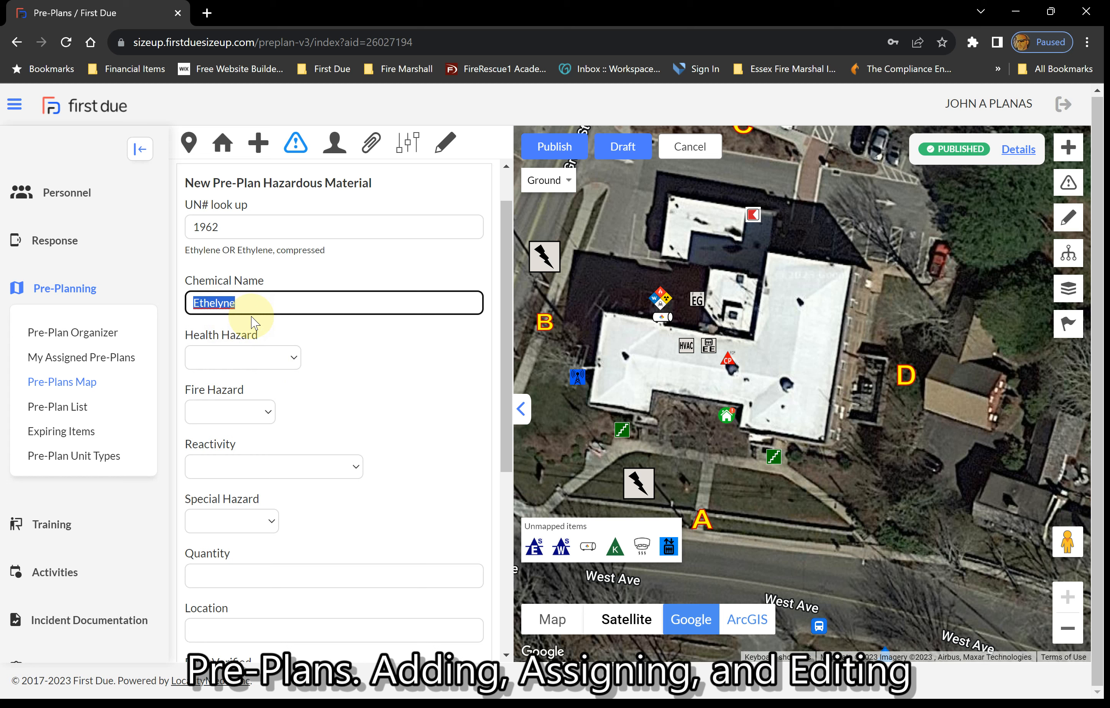
key("Right")
key("BackSpace")
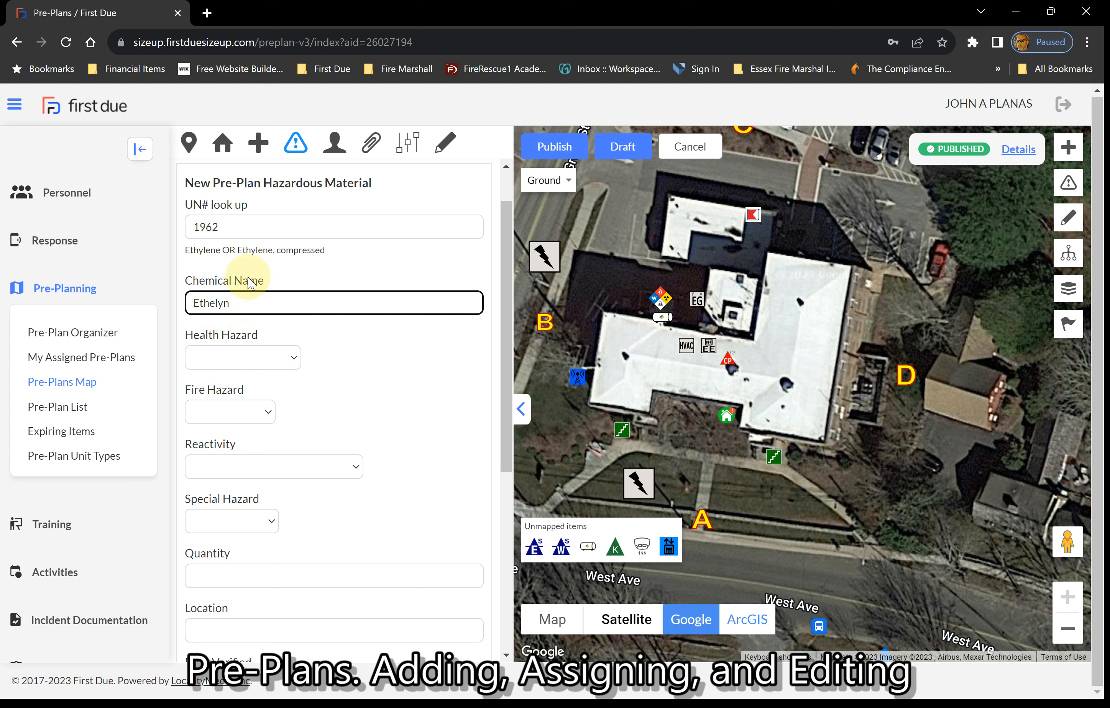
Clear the UN number, look up 1962 again, select Ethylene OR Ethylene, compressed, and complete the chemical name as "Ethelyne".
left_click(254, 228)
key("BackSpace")
key("BackSpace")
key("BackSpace")
key("BackSpace")
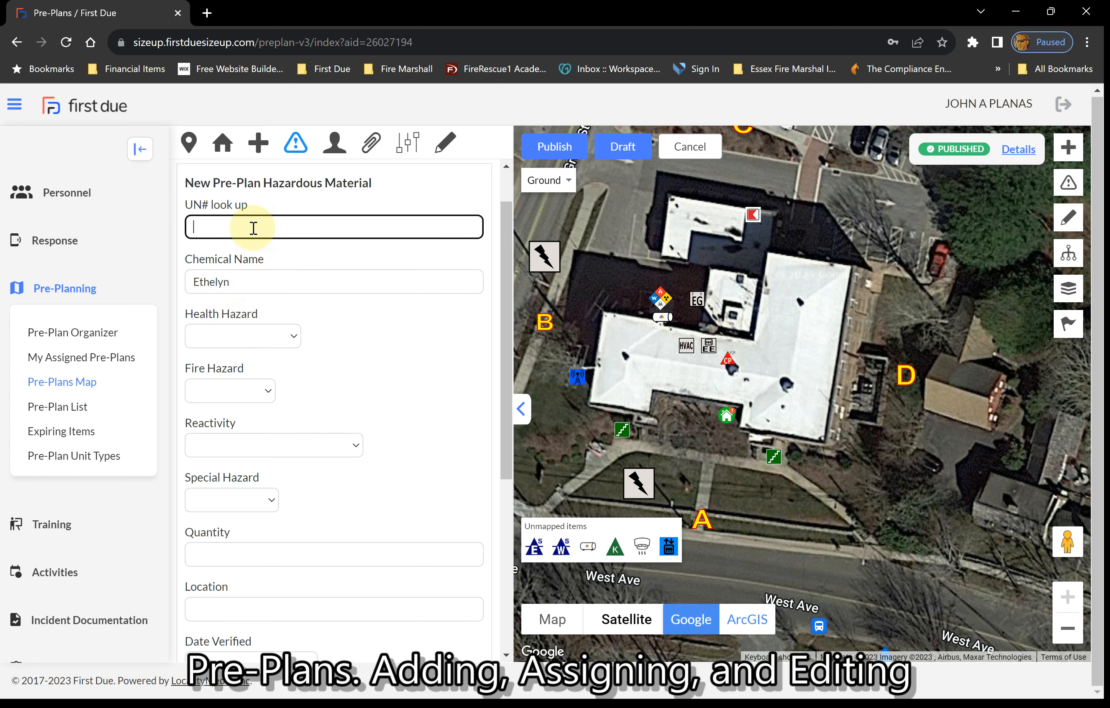
type("1962")
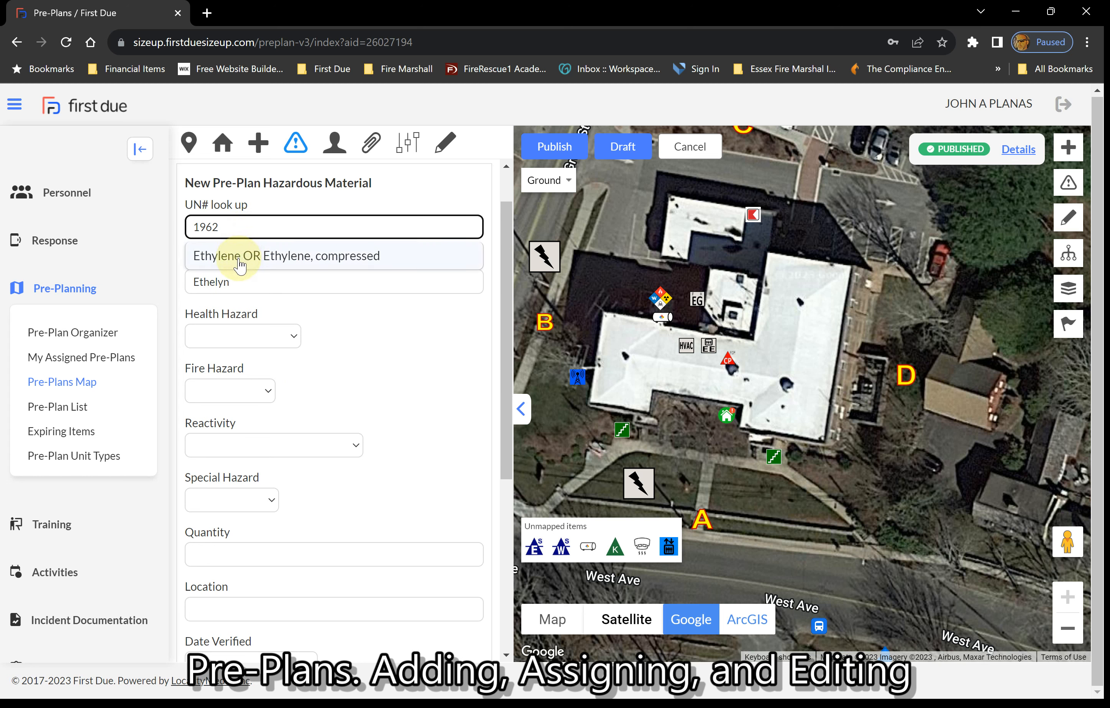
left_click(239, 259)
left_click(243, 304)
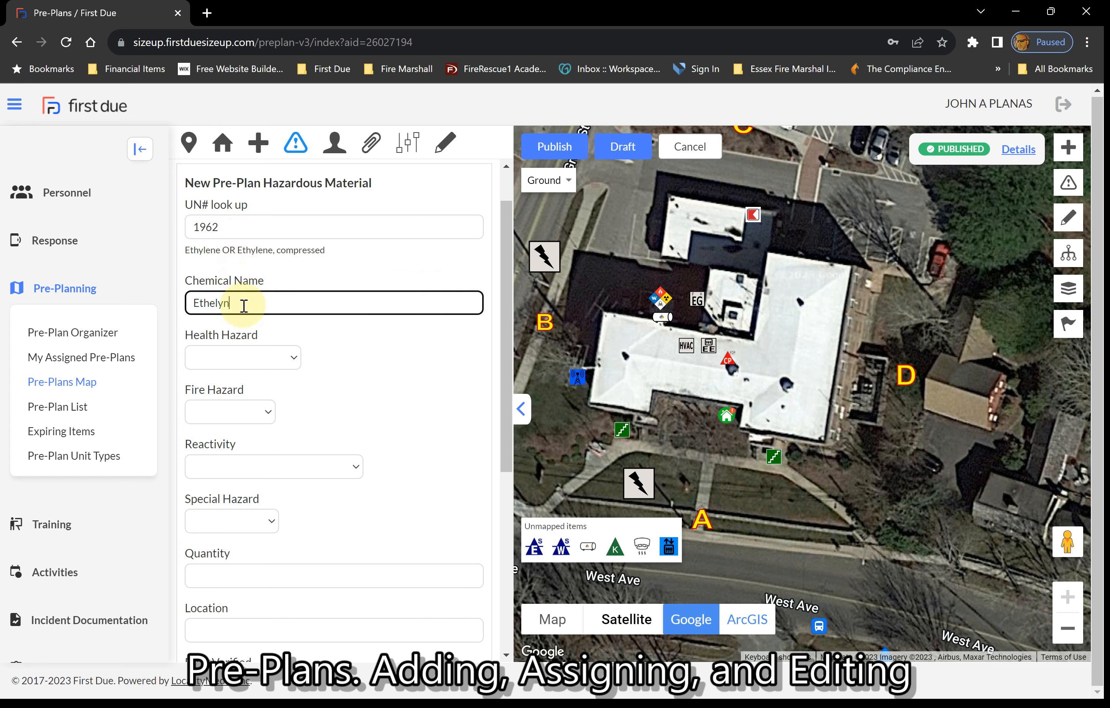
key("Tab")
key("Tab")
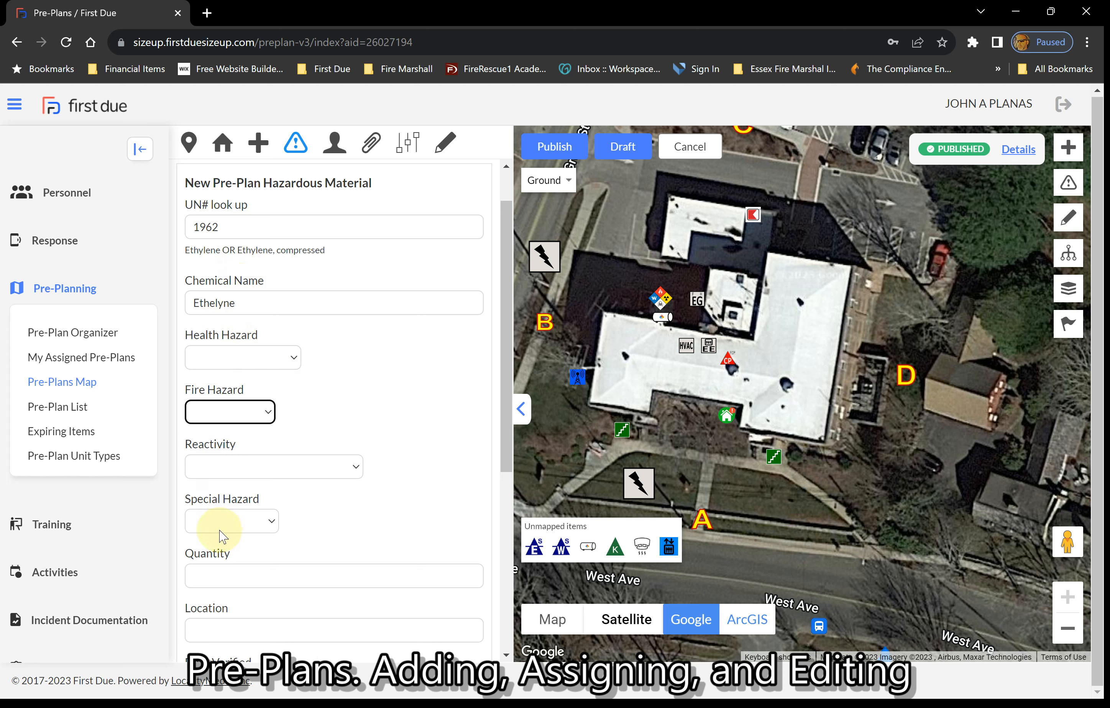
Set the material's health hazard to Deadly and its quantity to 500 gallons.
left_click(295, 365)
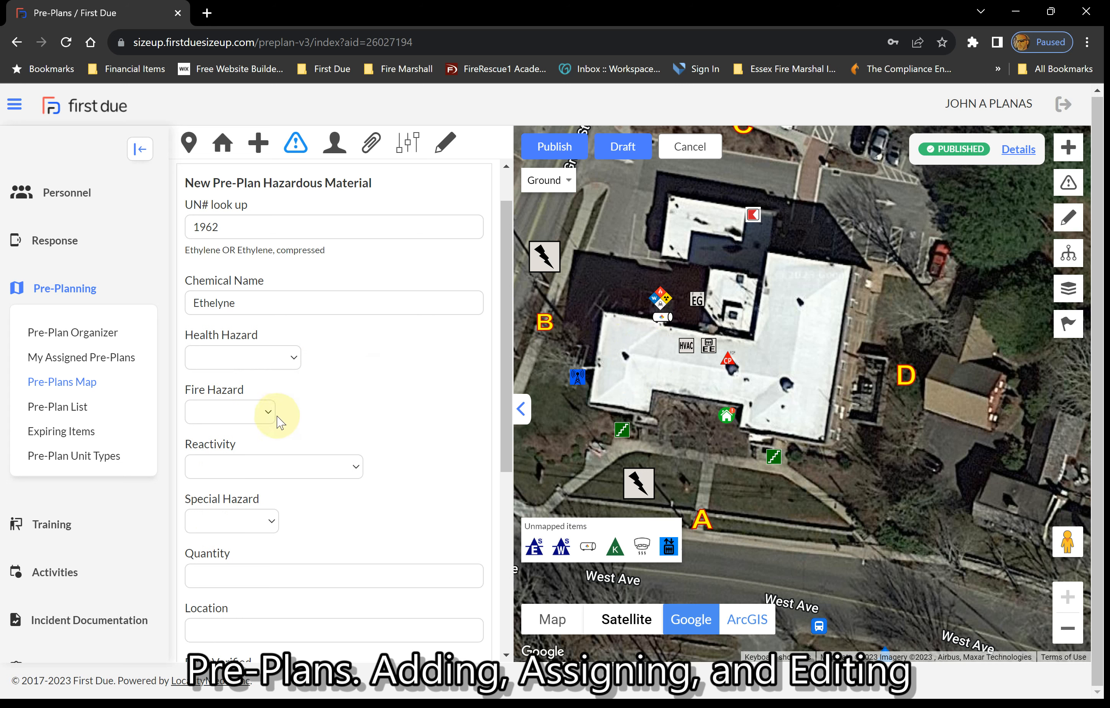
left_click(275, 402)
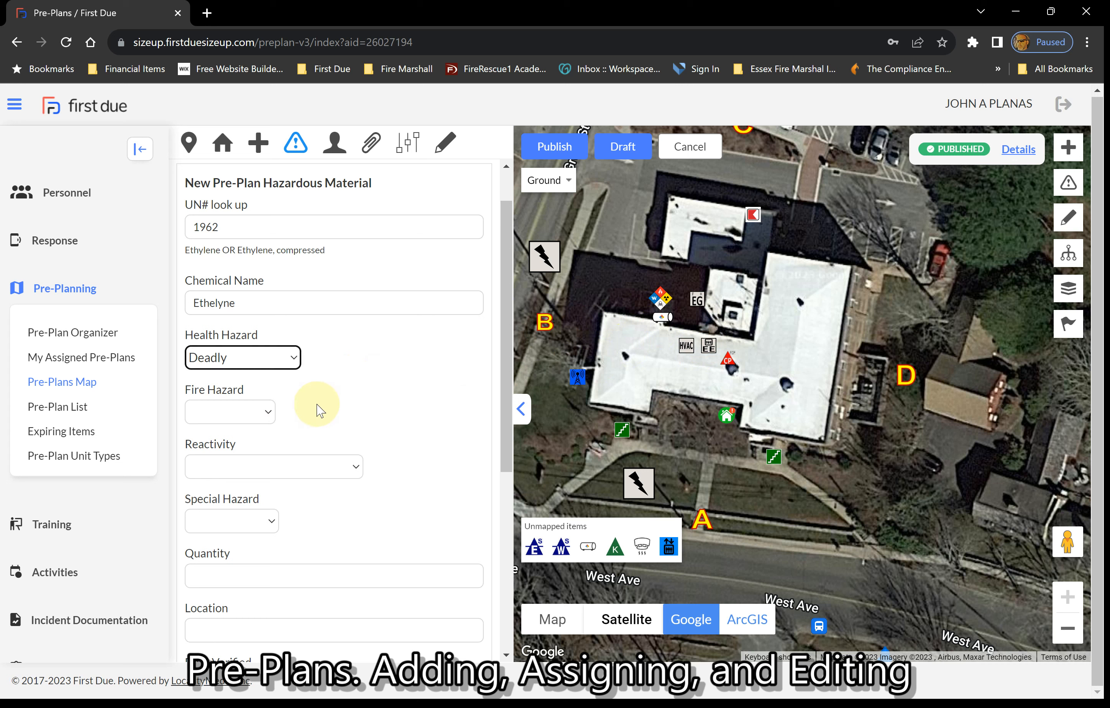
left_click(269, 421)
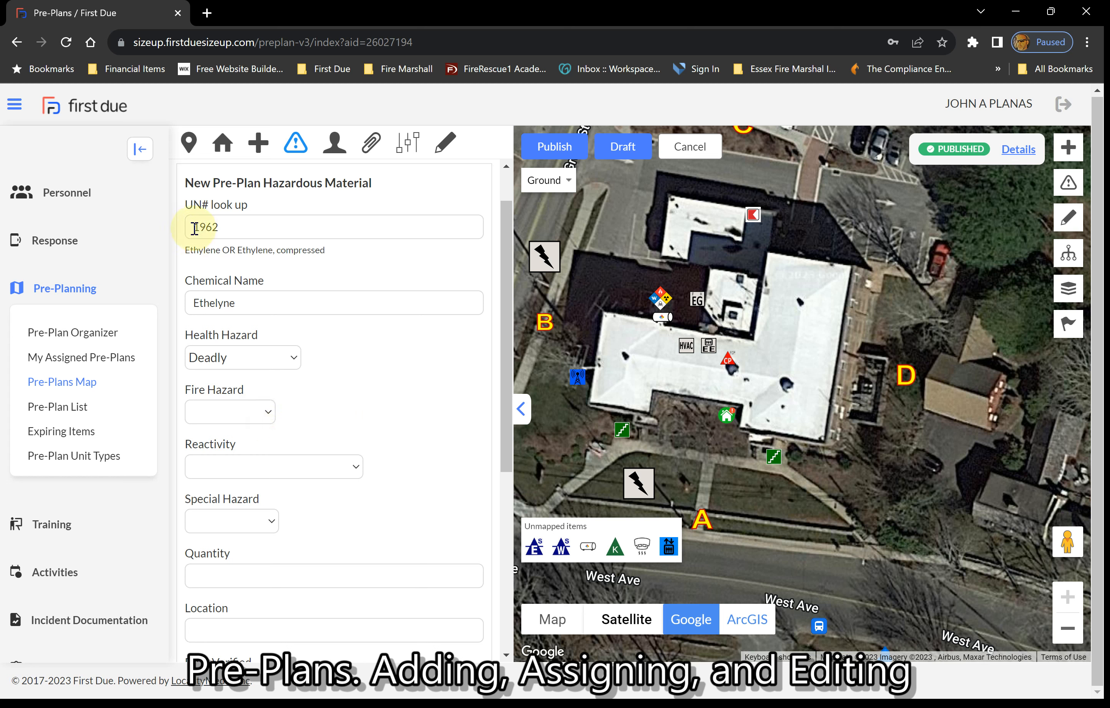
left_click(373, 444)
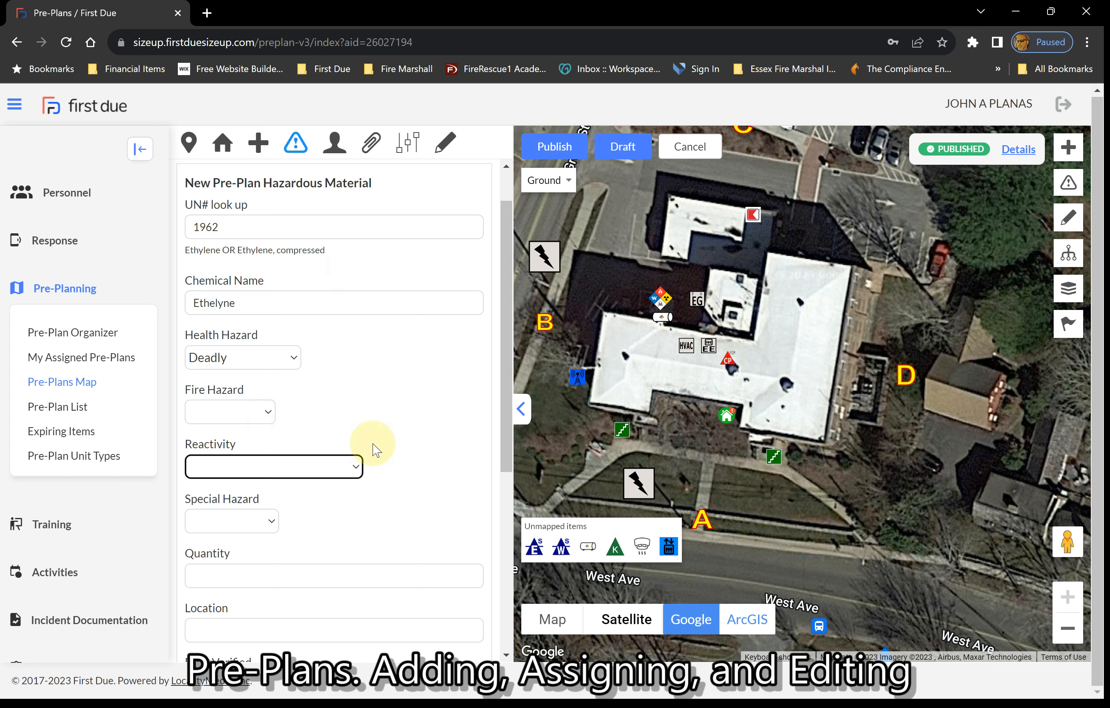
left_click(267, 581)
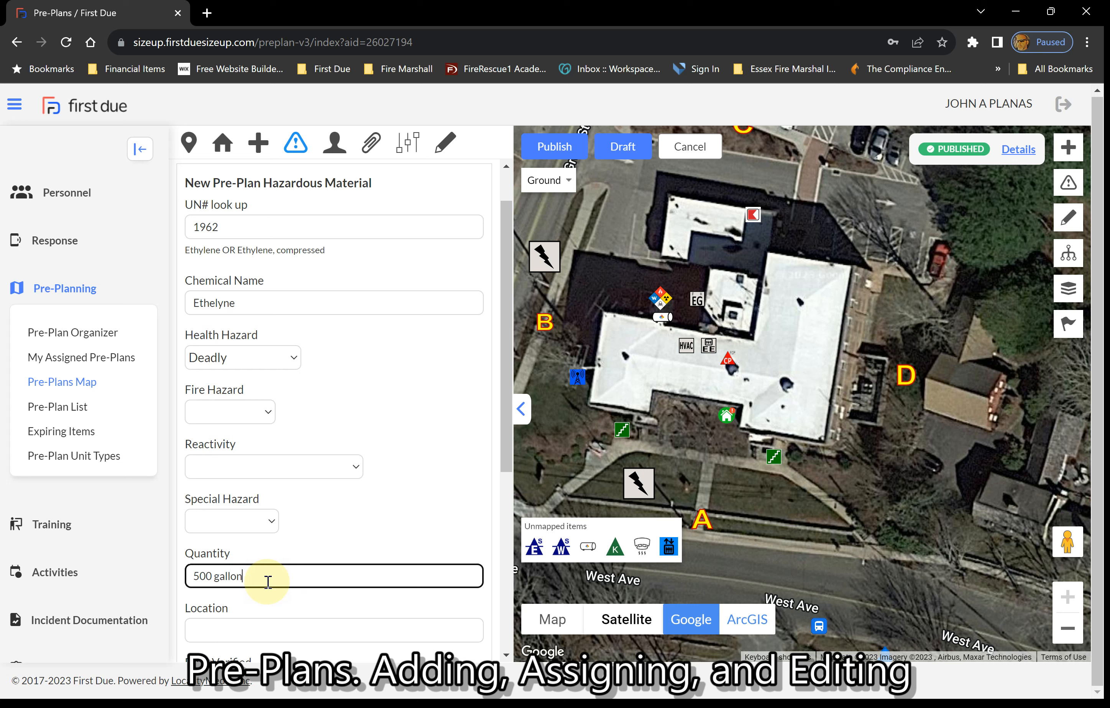
scroll(269, 581, "down", 3)
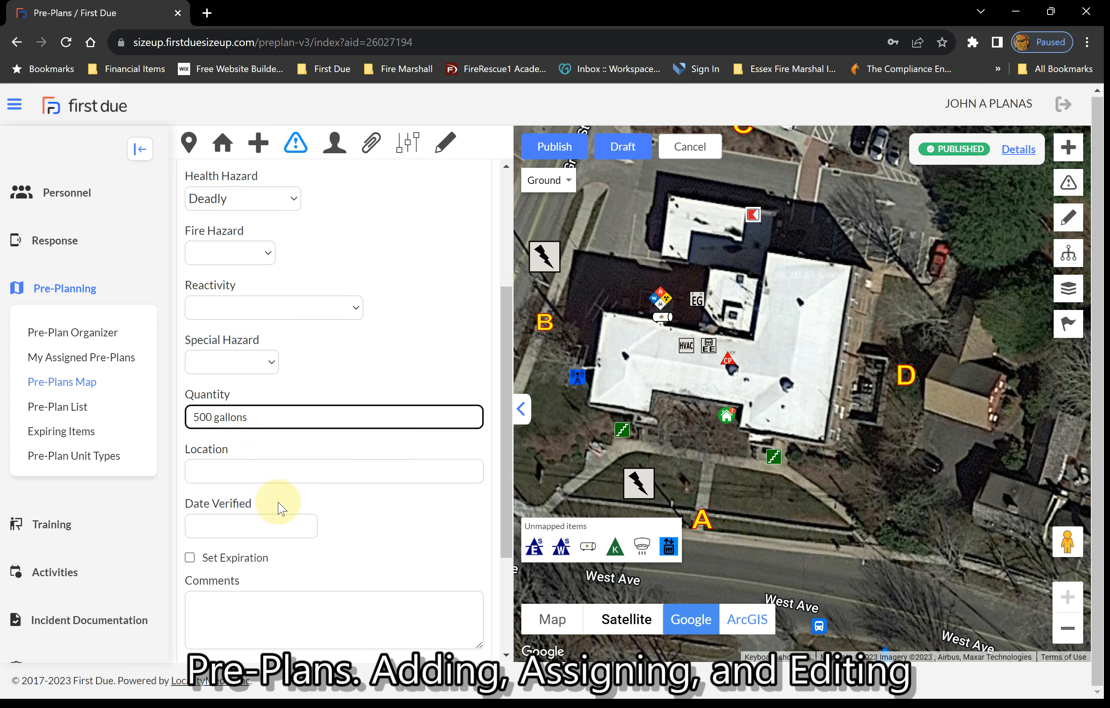
Enter "a/b corner" as the material's location and set its date verified to 10/10/2023.
left_click(285, 477)
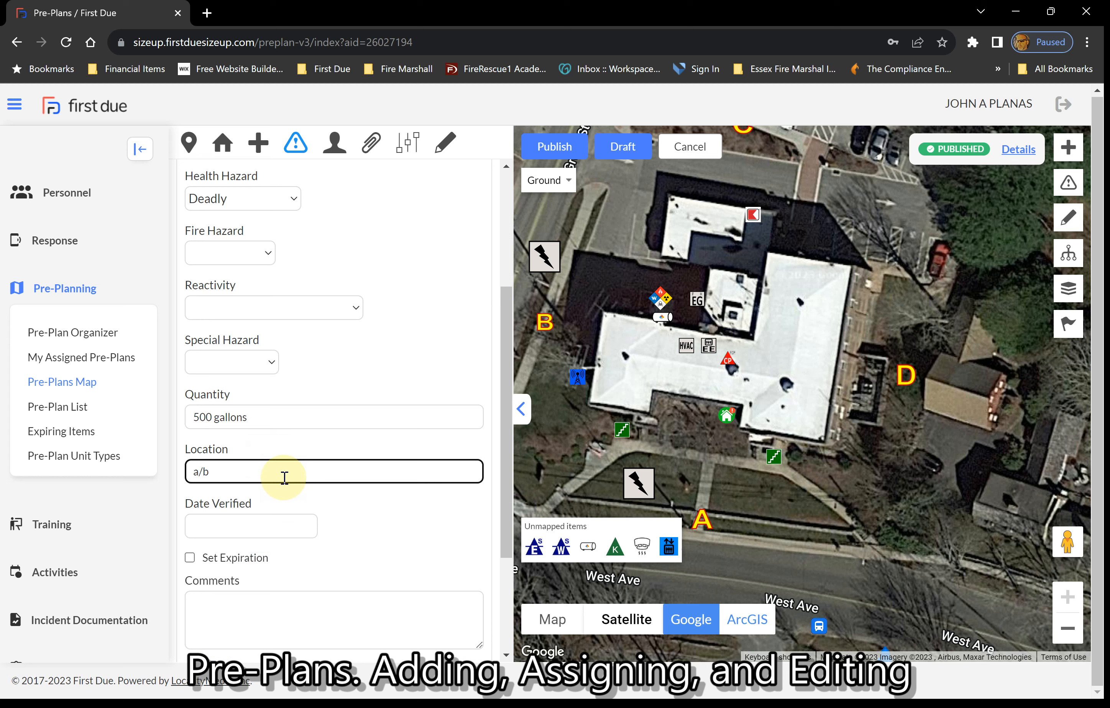
type("a/b corner")
left_click(279, 526)
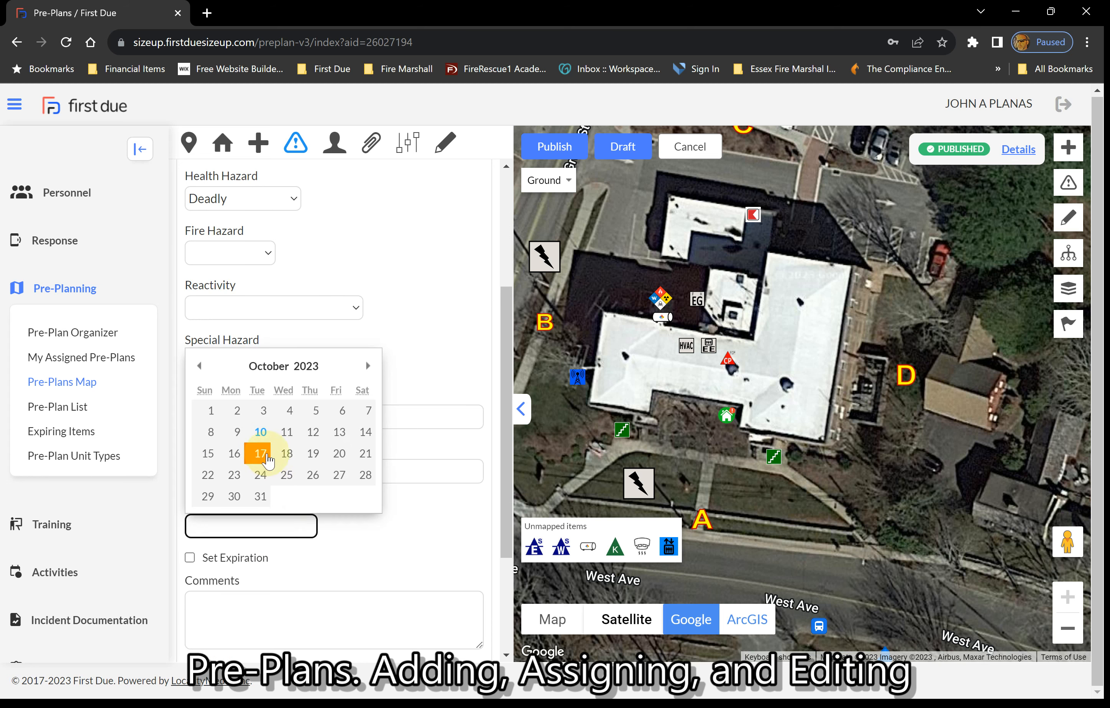
left_click(260, 432)
scroll(370, 560, "down", 3)
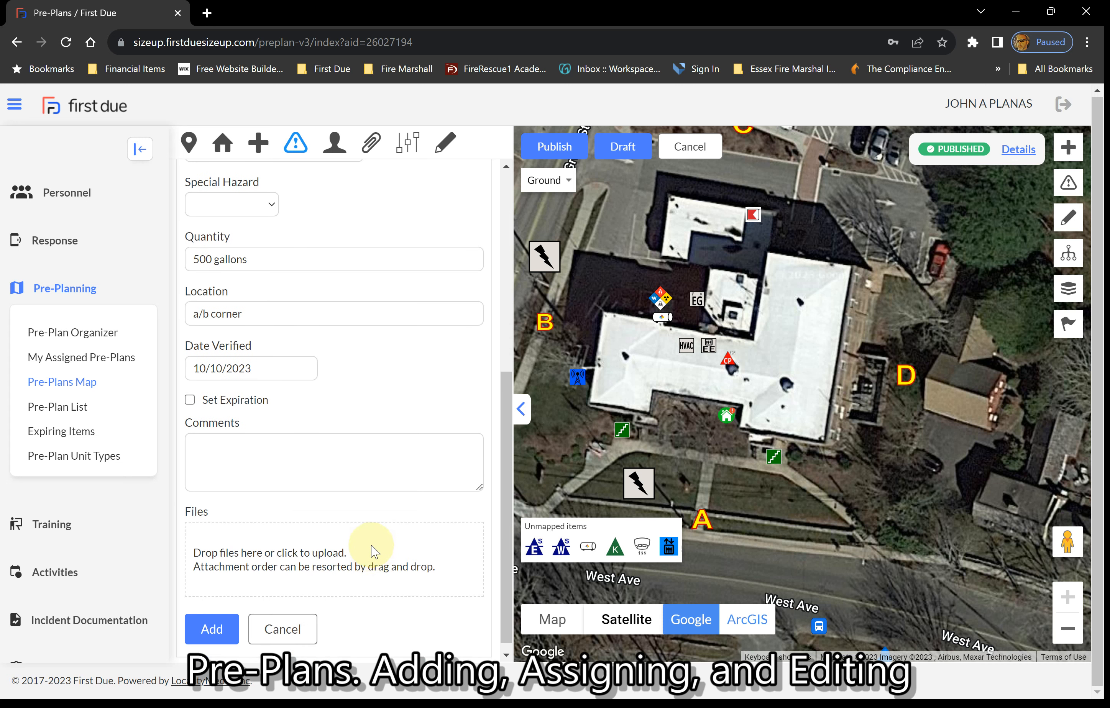
Enter the comment "bad stuff lookout yada yada" and discard the new hazardous material without adding it.
left_click(294, 448)
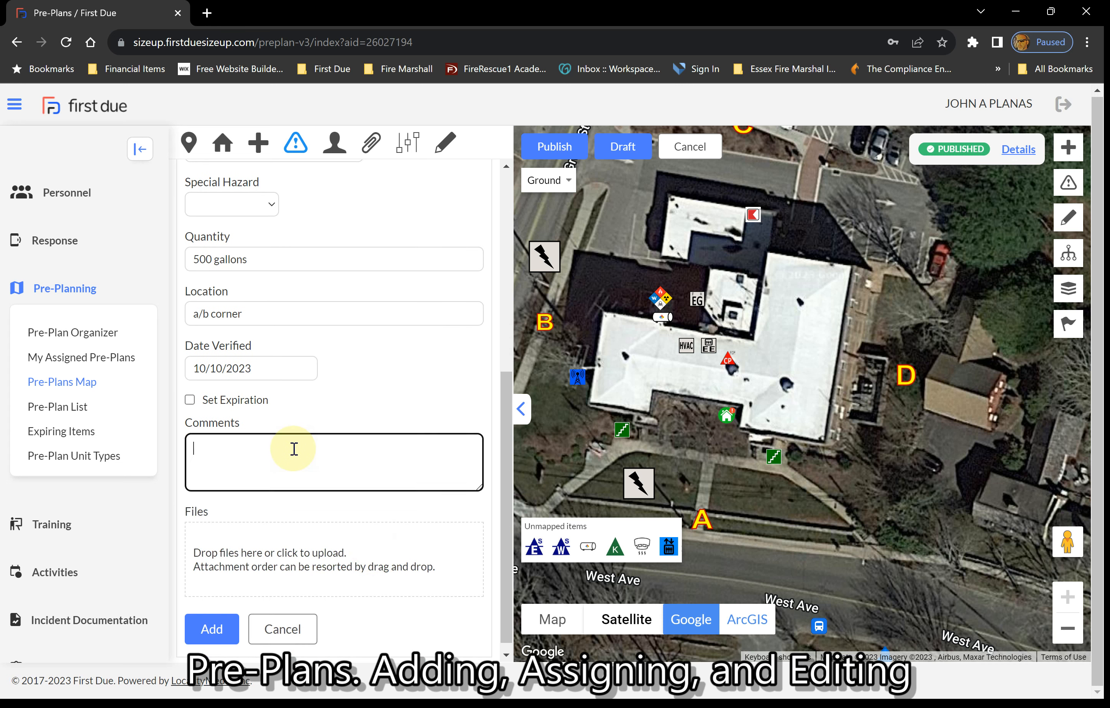
type("bad stuff lookout yada yada")
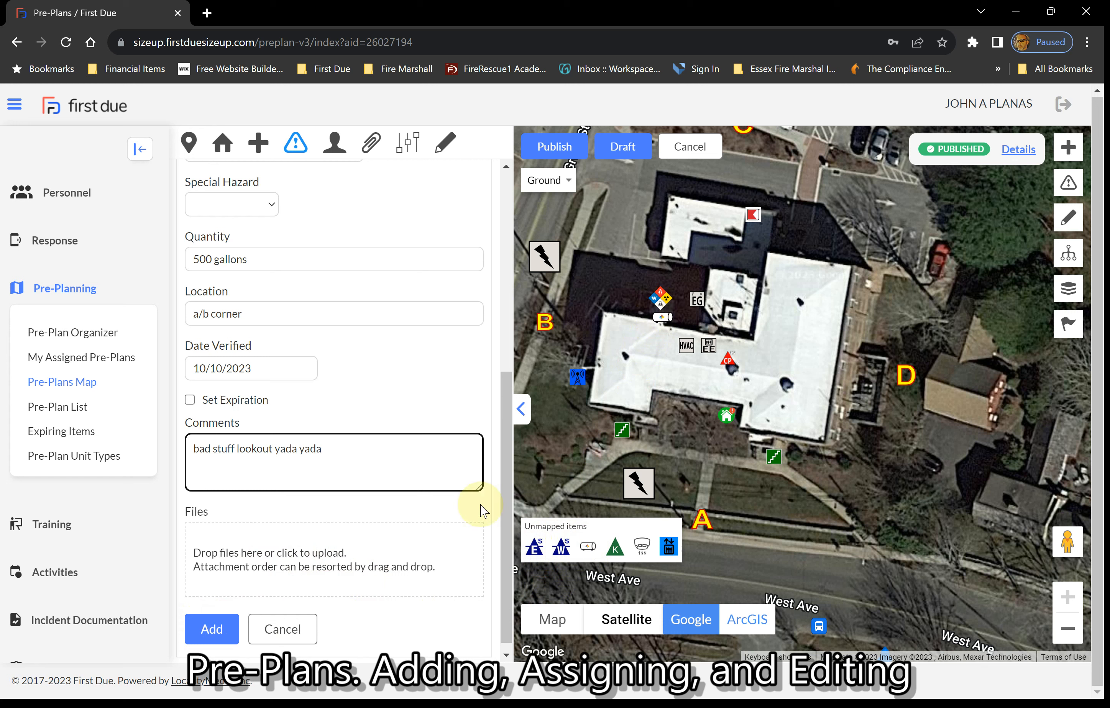
left_click(275, 631)
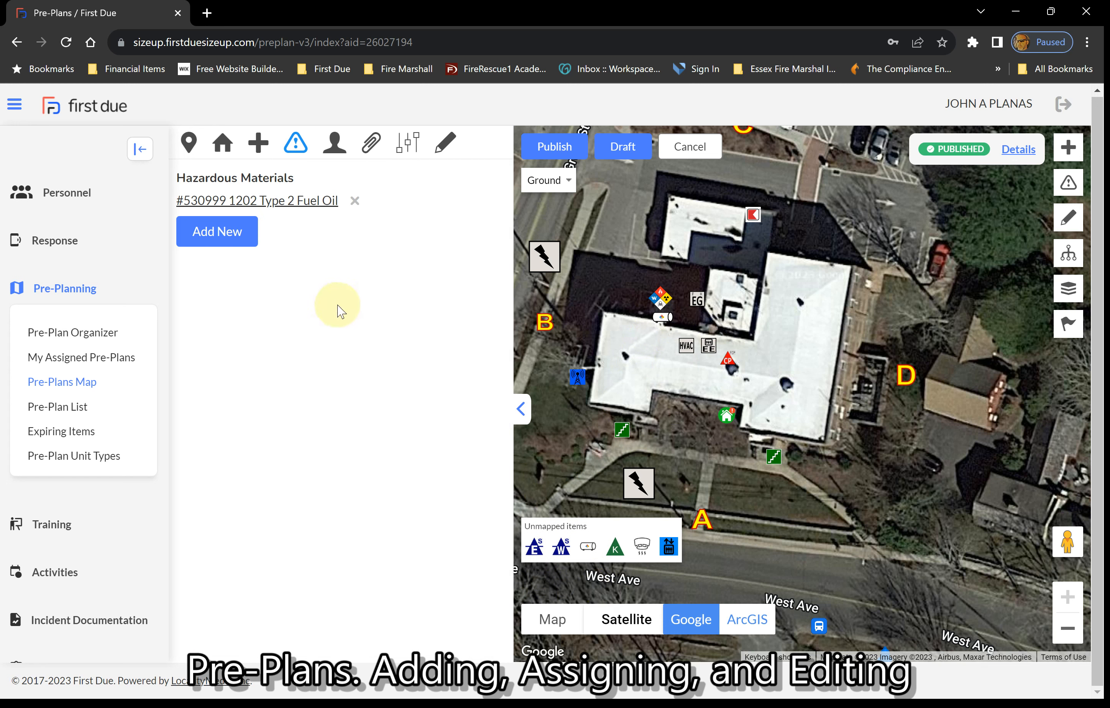
Open a blank new contact form for the pre-plan, review its fields, and show the attachments section.
left_click(330, 152)
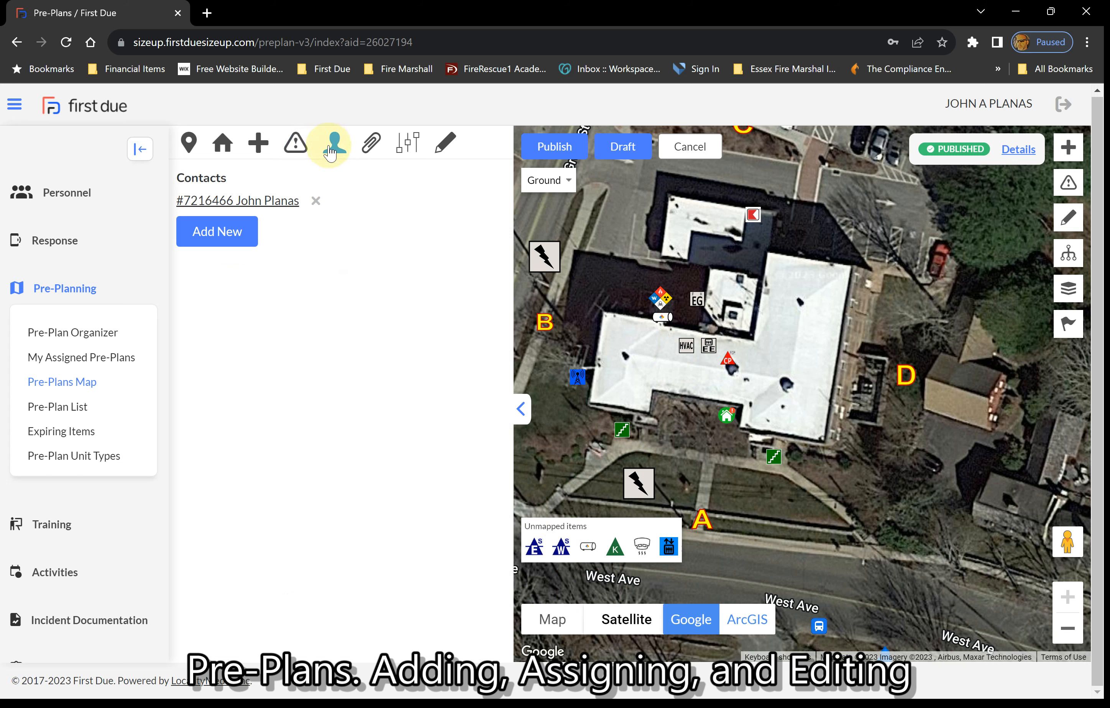
left_click(218, 231)
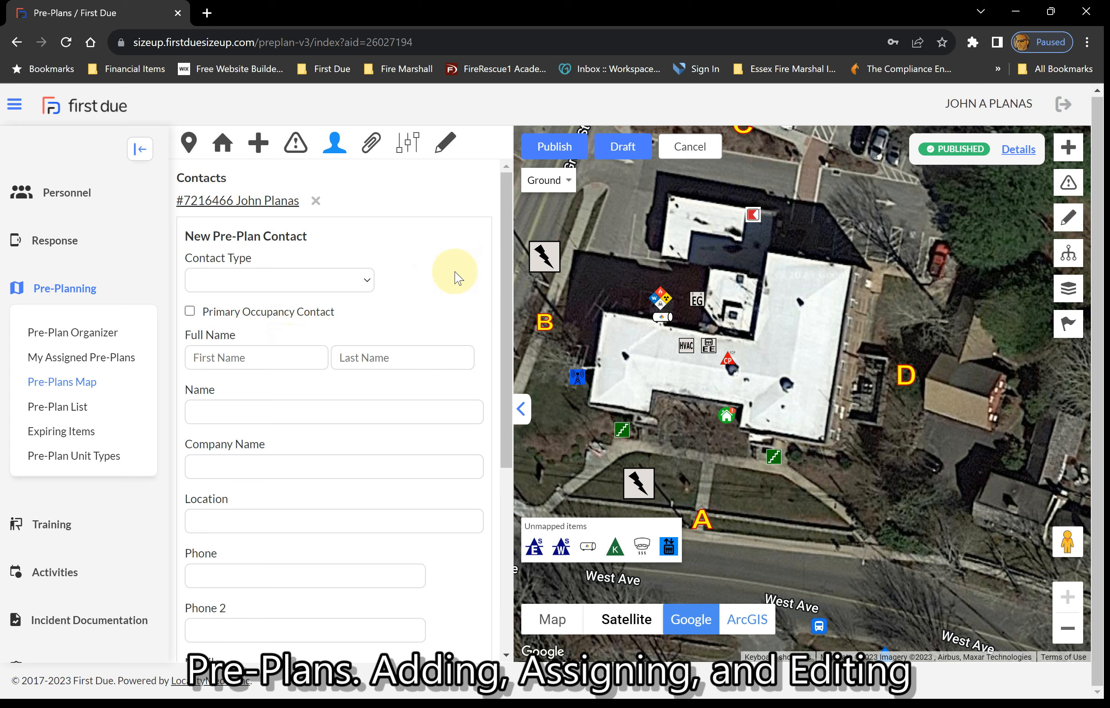
scroll(307, 412, "down", 3)
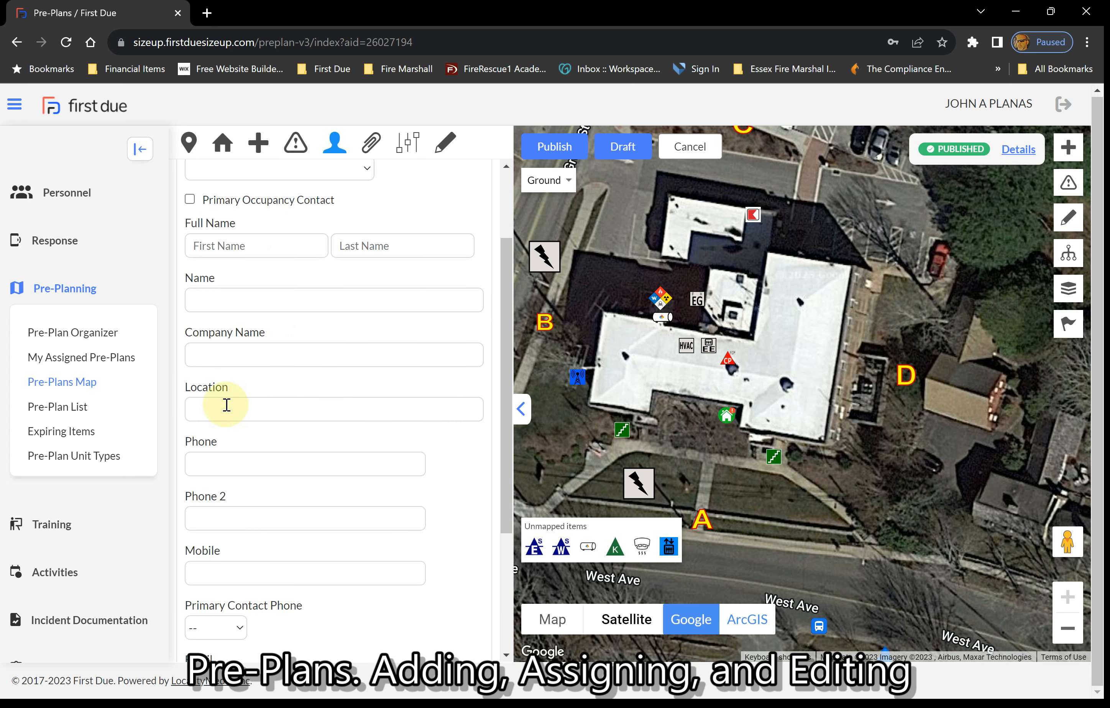
scroll(450, 452, "down", 5)
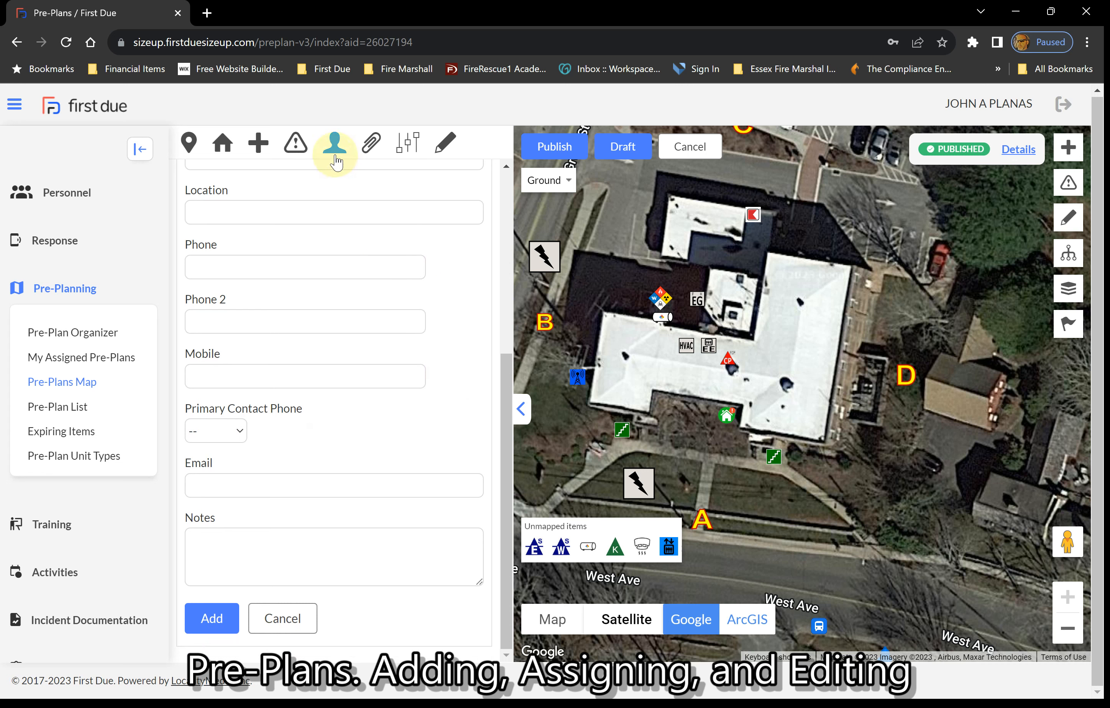
left_click(370, 143)
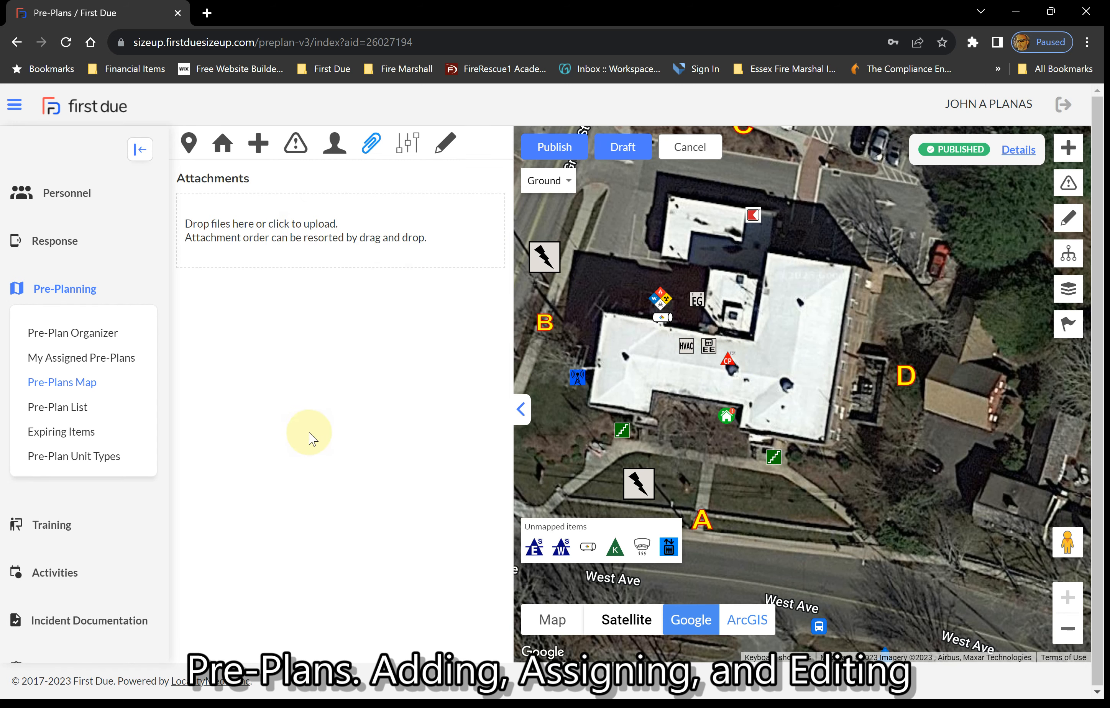
Review the pre-plan's defined levels and inspect the items mapped on the 3RD FLOOR and Ground levels.
left_click(407, 159)
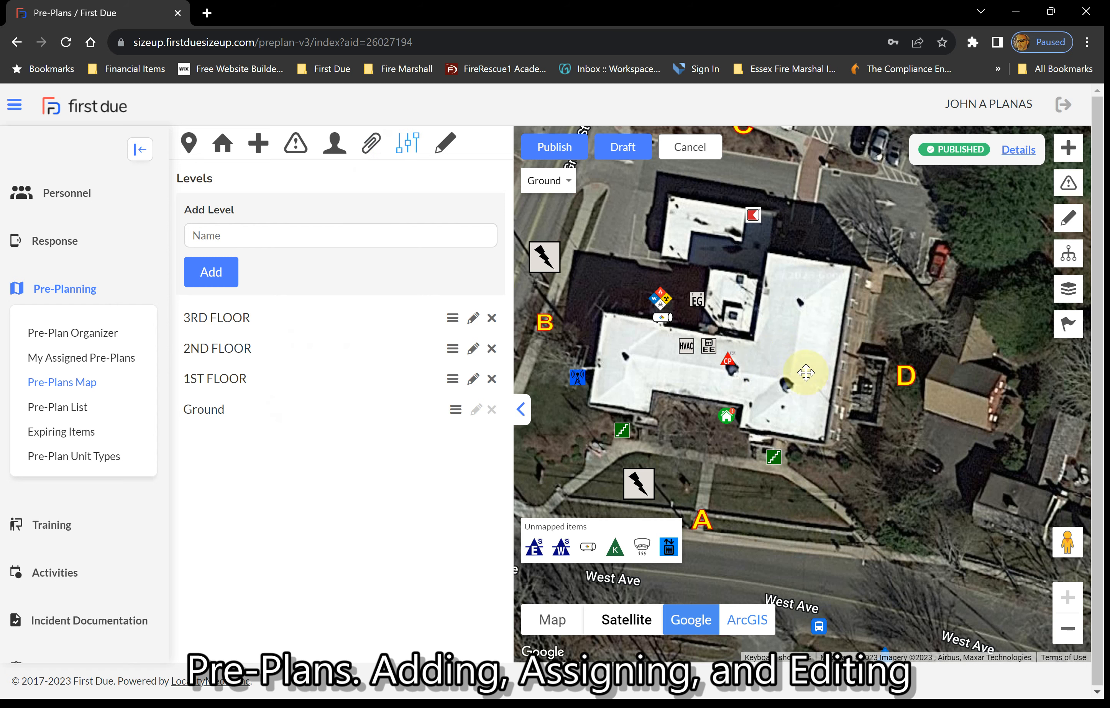
mouse_move(805, 372)
left_mouse_down()
mouse_move(843, 397)
mouse_move(799, 391)
left_mouse_up()
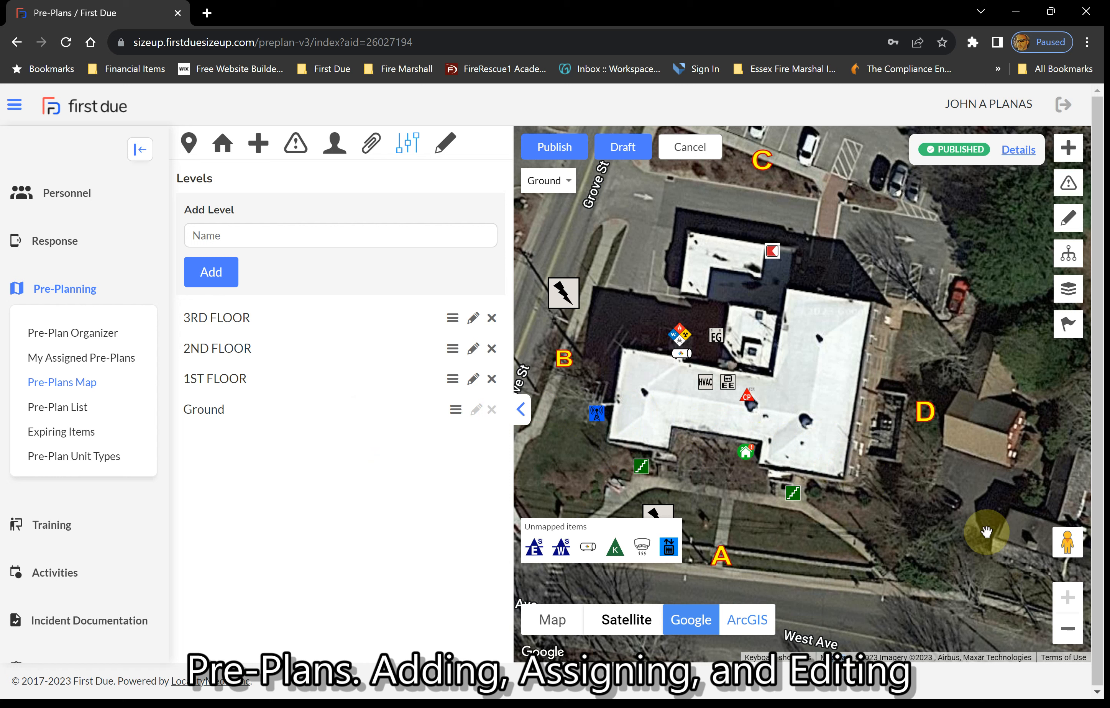
left_click(568, 187)
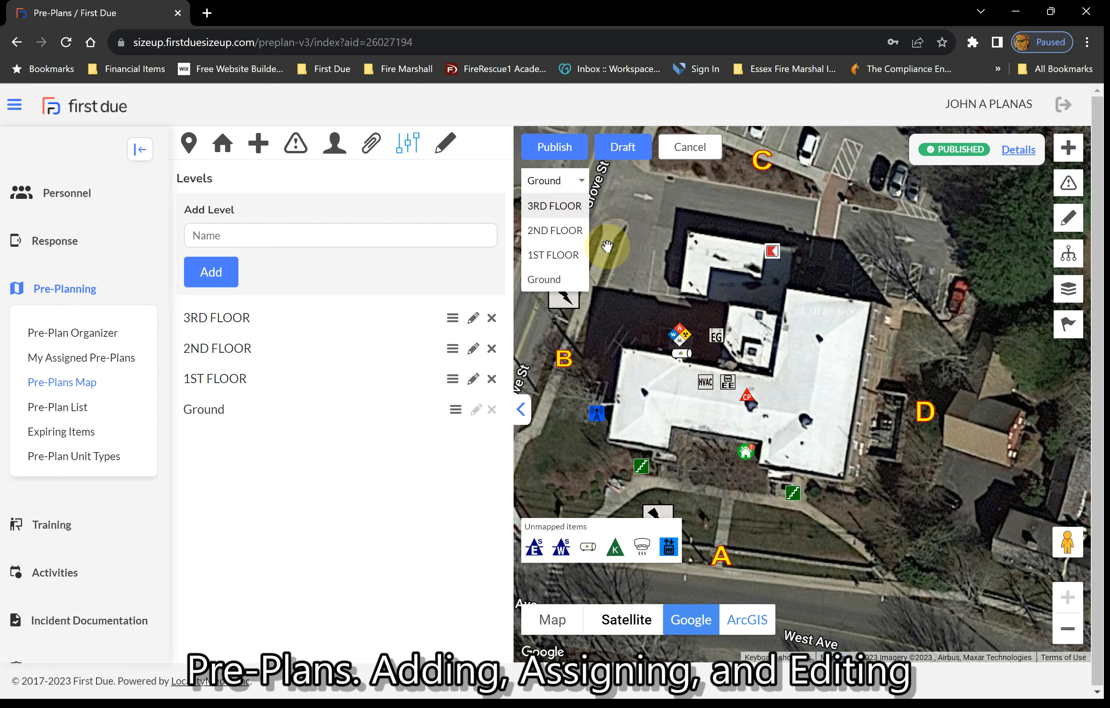
left_click(559, 205)
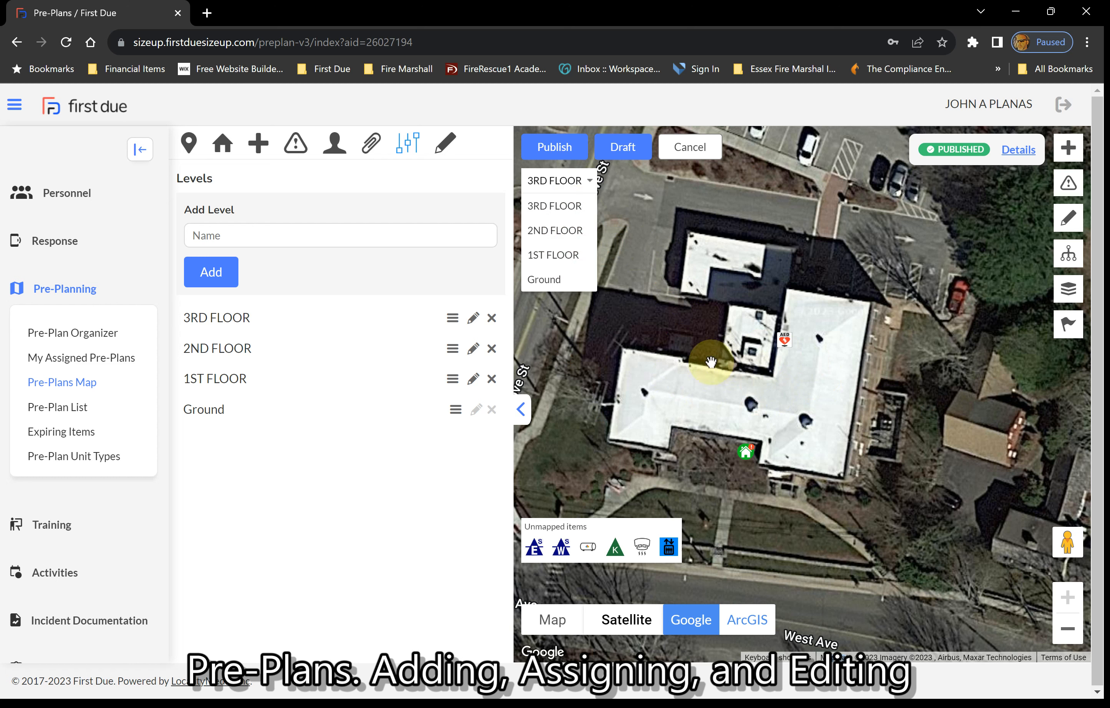
left_click(564, 254)
left_click(565, 279)
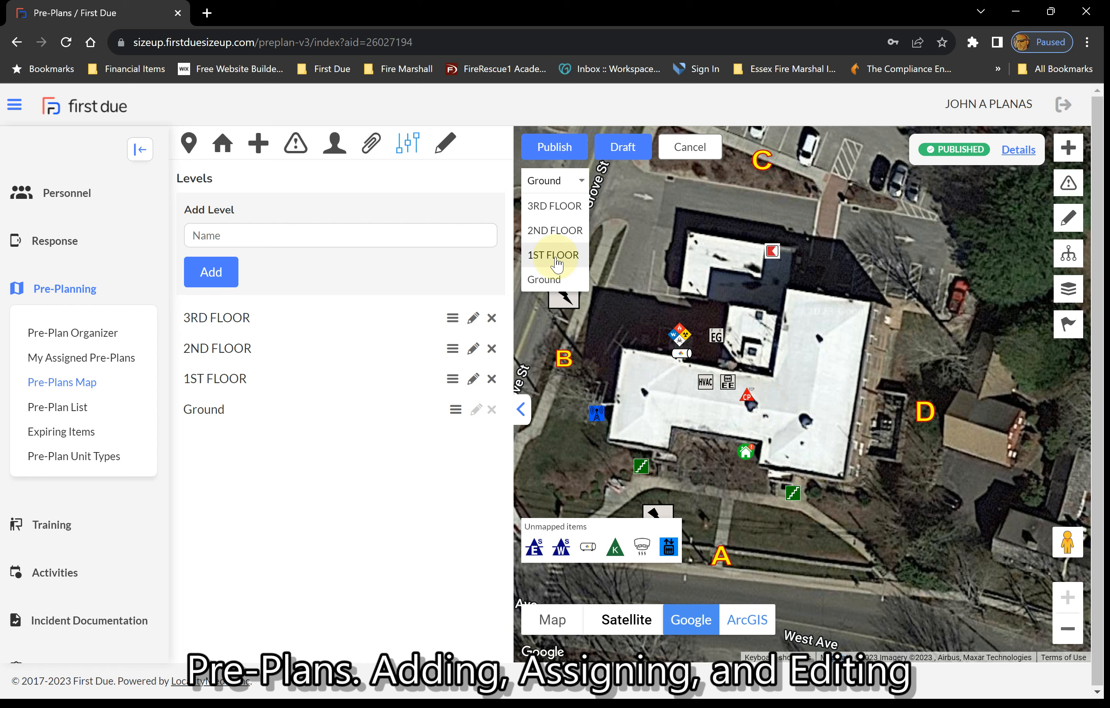
Switch the map to the 1ST FLOOR level and start a new pre-plan unit of type AED.
left_click(556, 262)
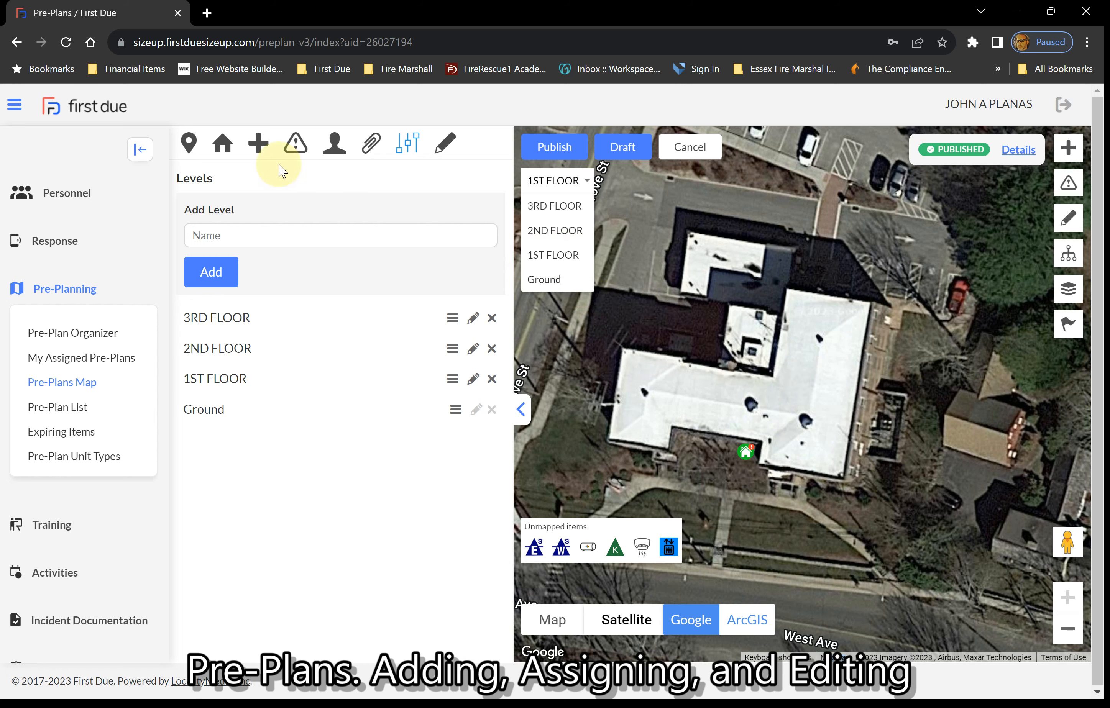
left_click(258, 143)
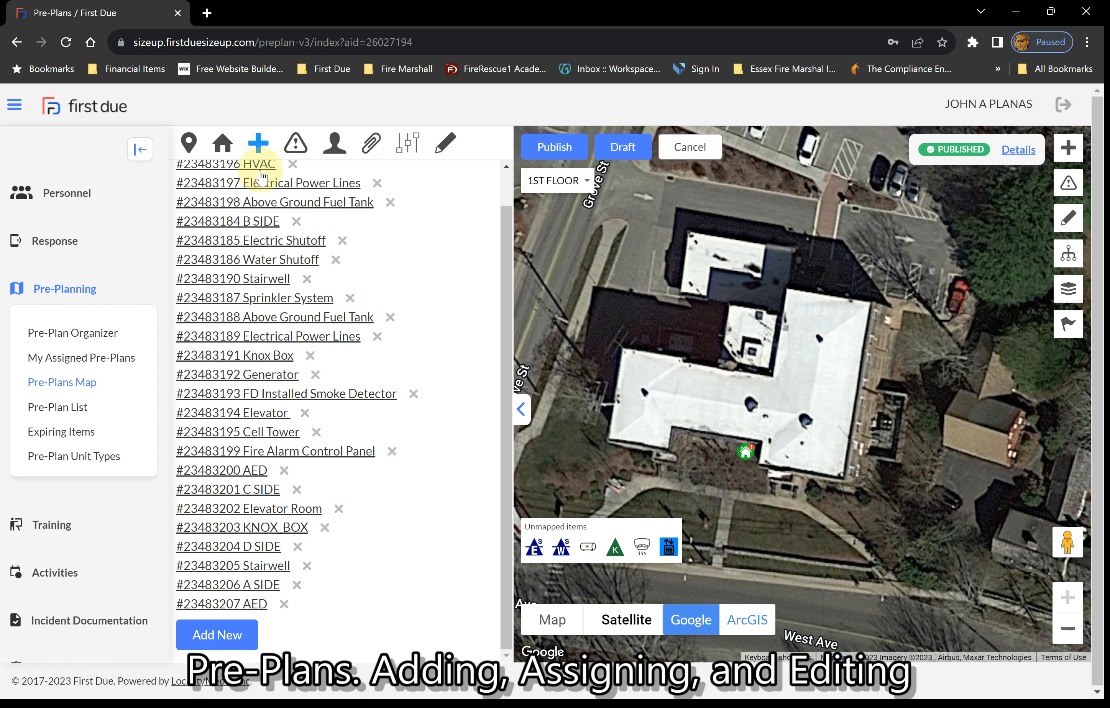
scroll(410, 307, "up", 1)
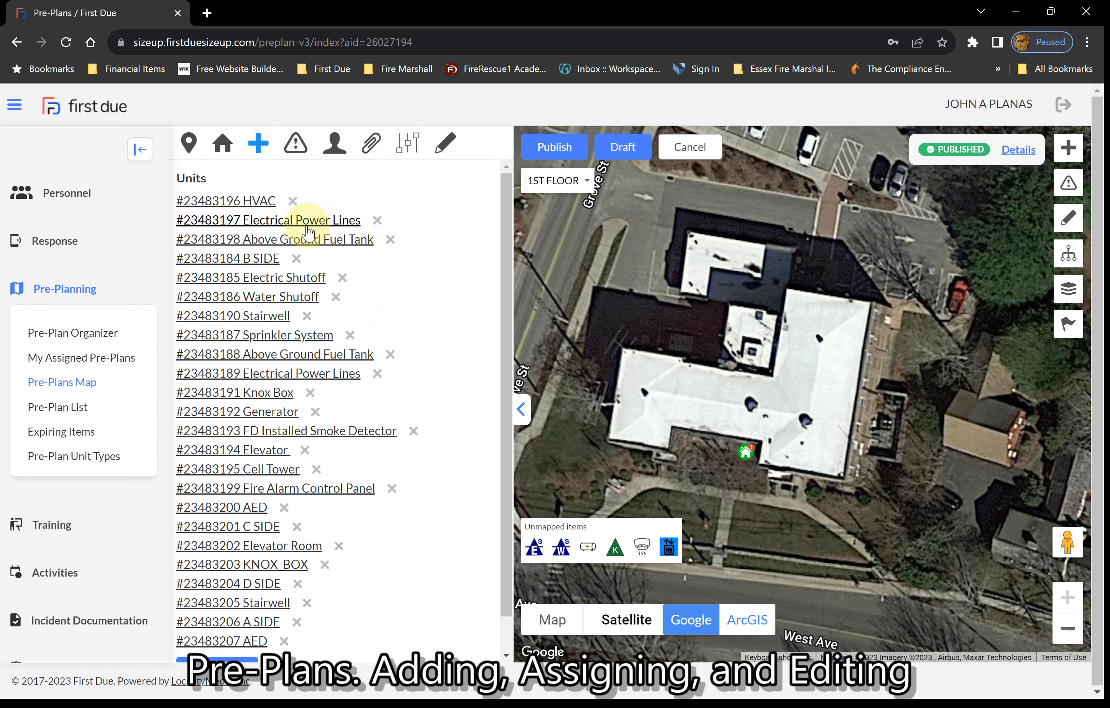
scroll(448, 560, "down", 1)
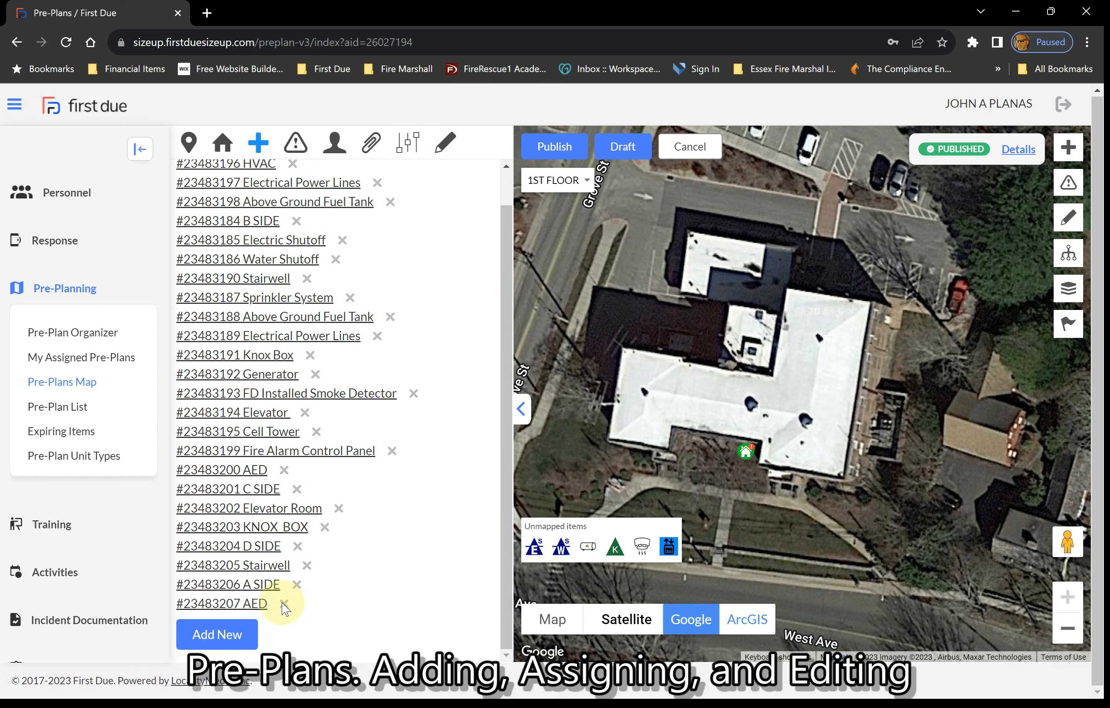
left_click(234, 648)
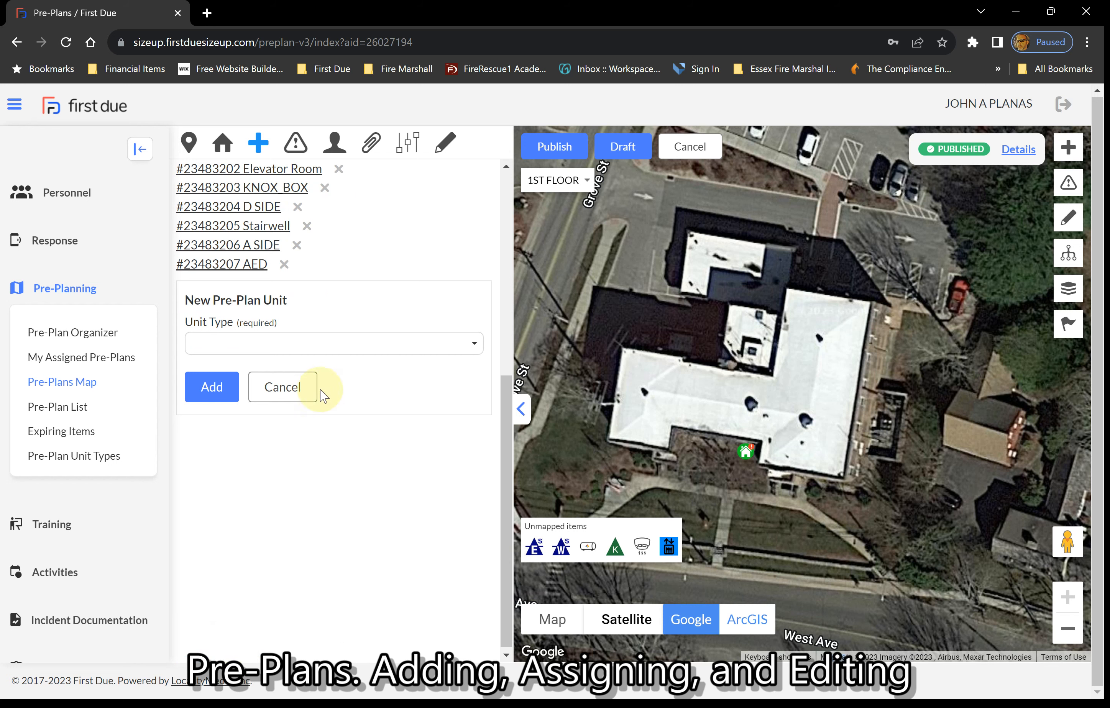
left_click(321, 348)
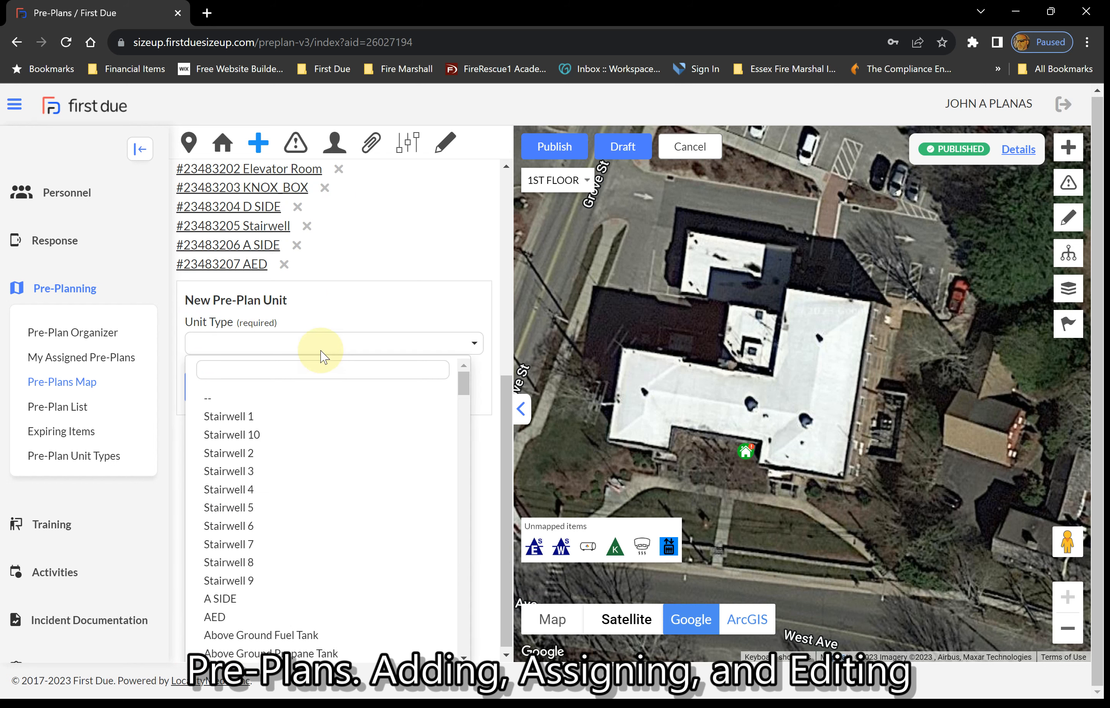
left_click(308, 378)
type("aed")
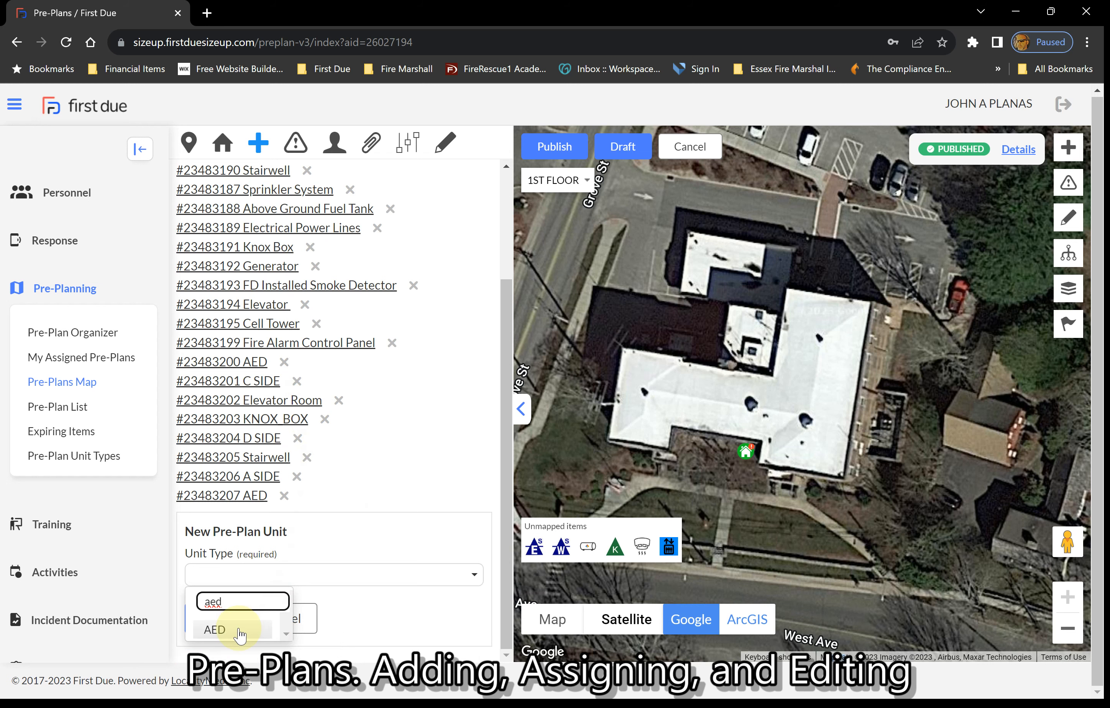
left_click(216, 629)
scroll(372, 605, "down", 6)
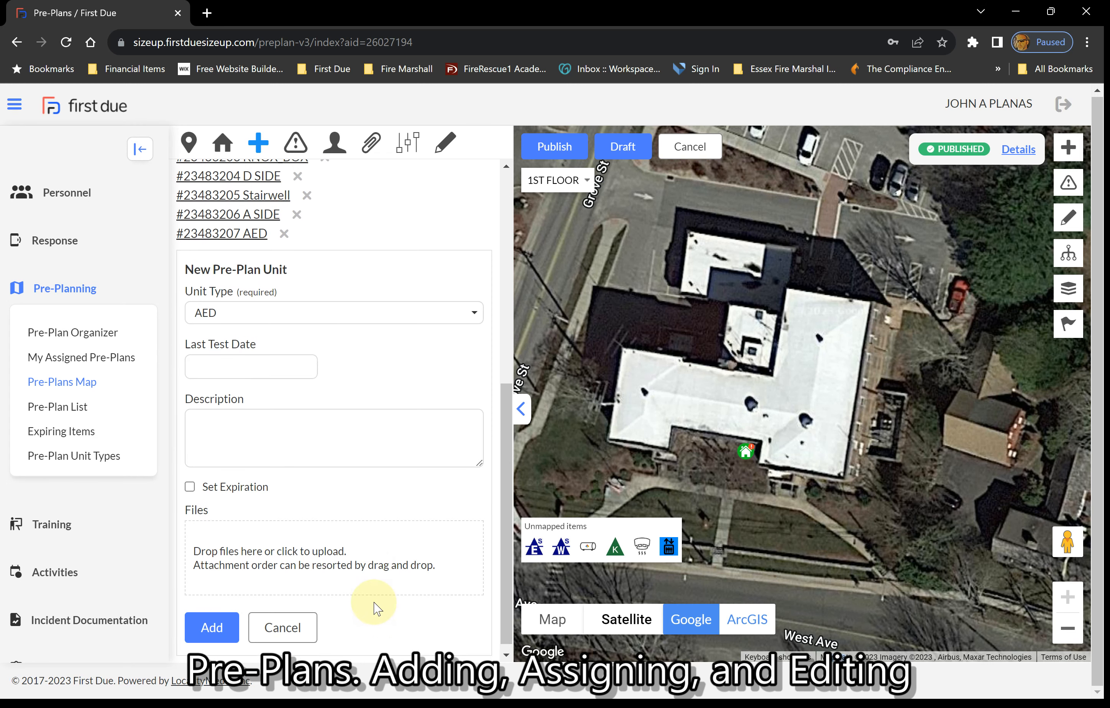
Add the AED with last test date 10/10/2023 and description "Located in elevator hallway", and place it mid-building on the map.
left_click(270, 362)
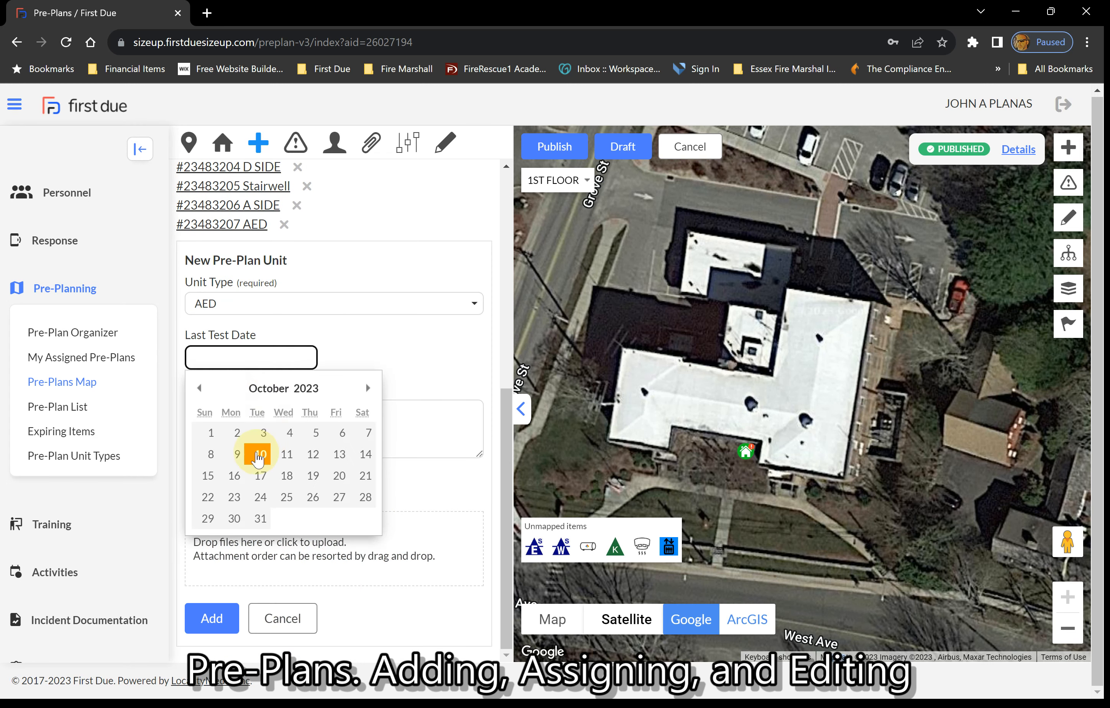
left_click(260, 454)
left_click(258, 424)
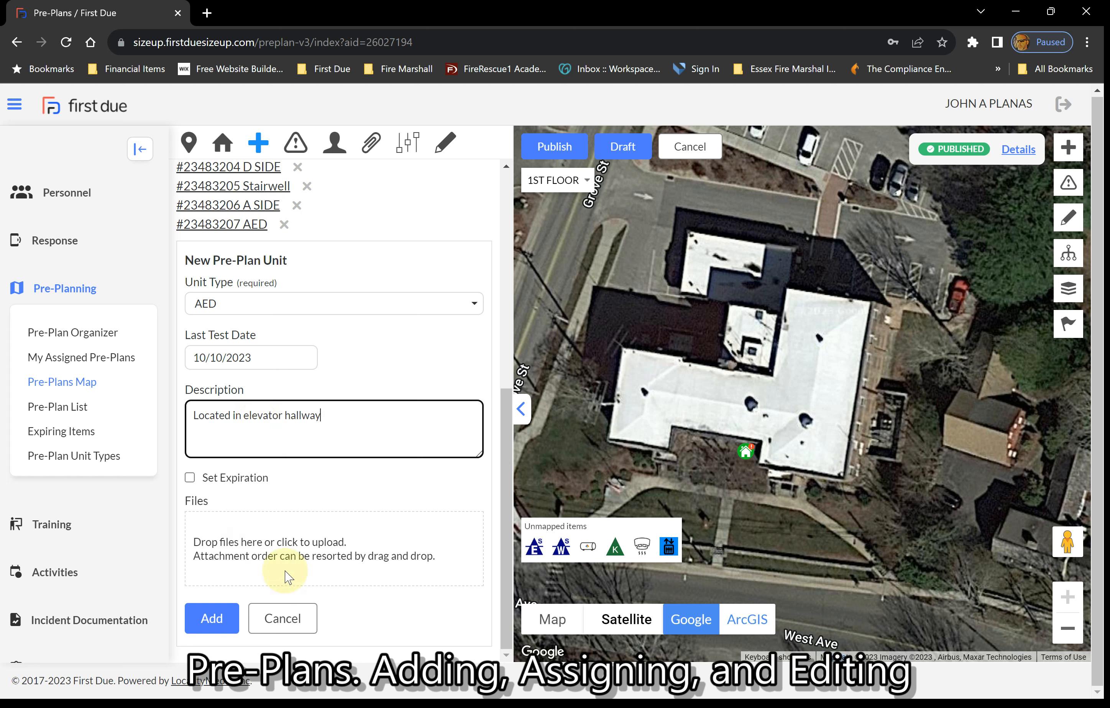
left_click(213, 620)
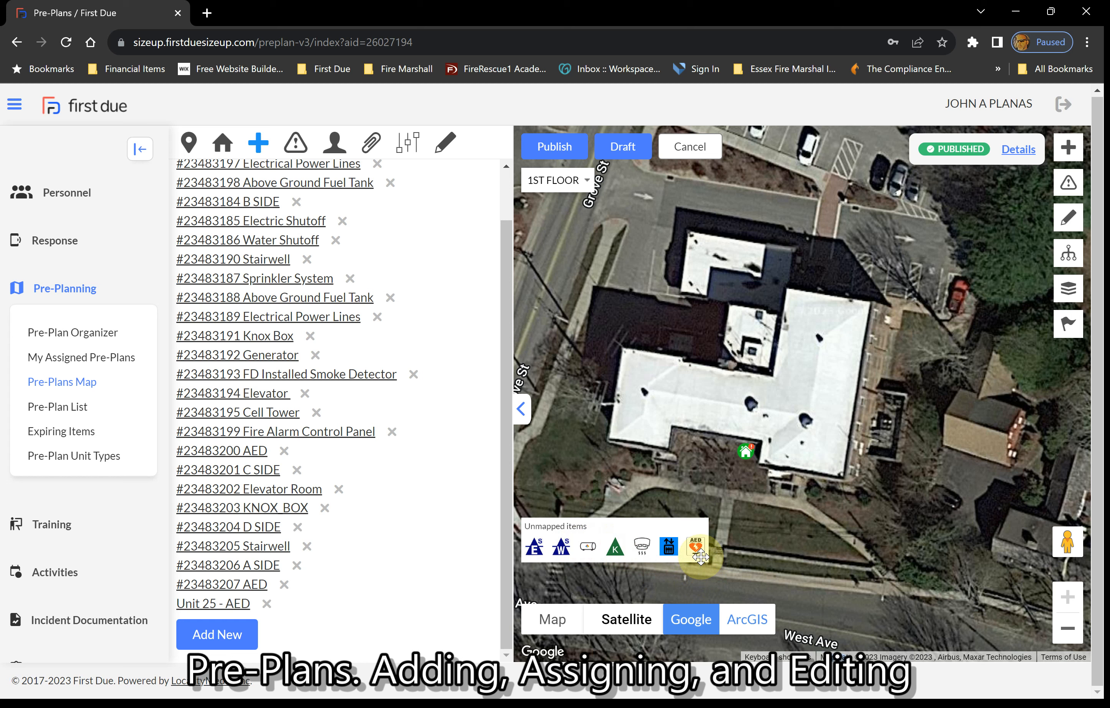
mouse_move(699, 556)
left_mouse_down()
mouse_move(733, 455)
mouse_move(760, 410)
mouse_move(786, 402)
mouse_move(774, 390)
left_mouse_up()
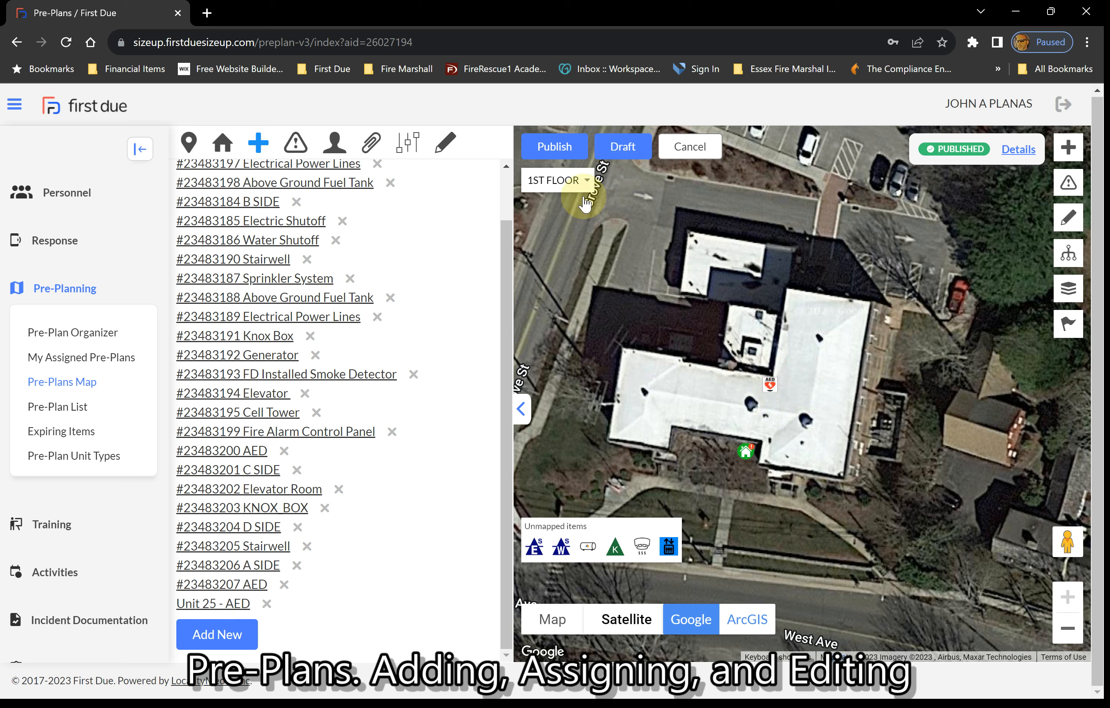
Check the AEDs mapped on the 2ND FLOOR and 3RD FLOOR levels, and return to the 1ST FLOOR level.
left_click(589, 192)
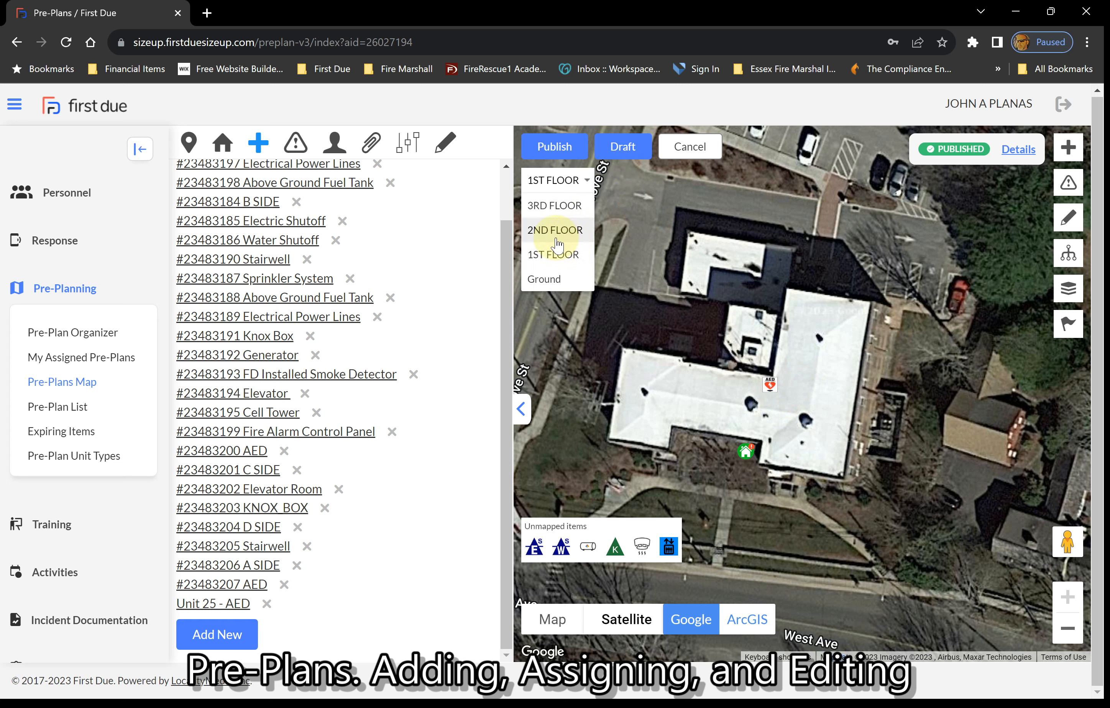
left_click(557, 243)
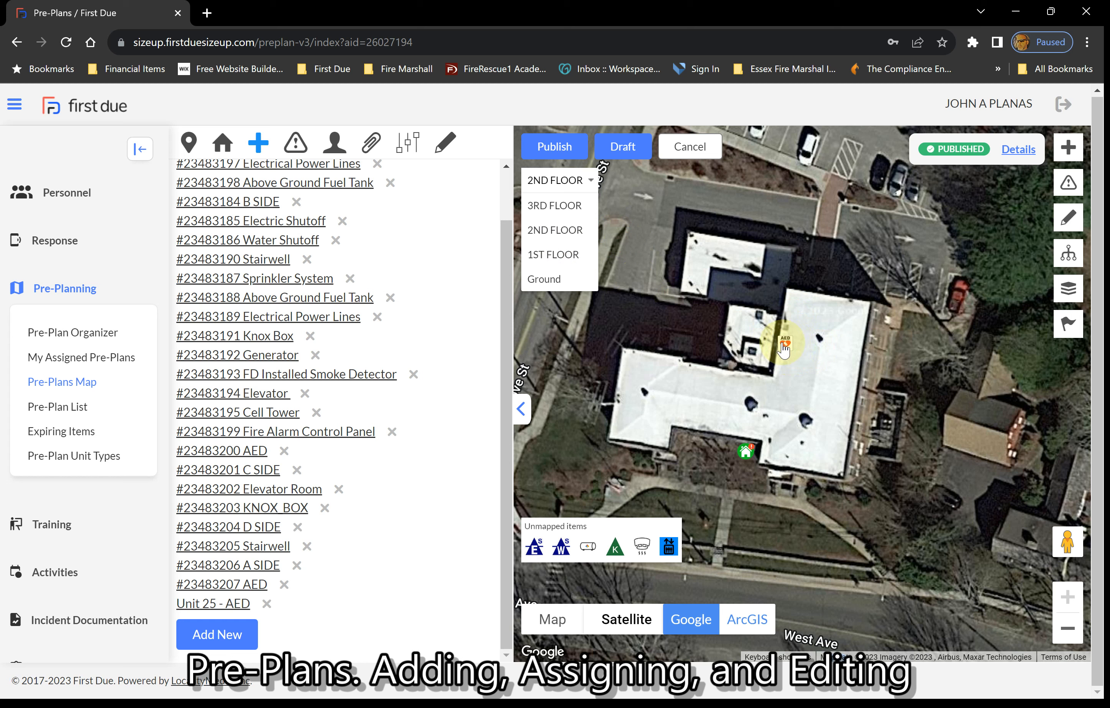
left_click(578, 205)
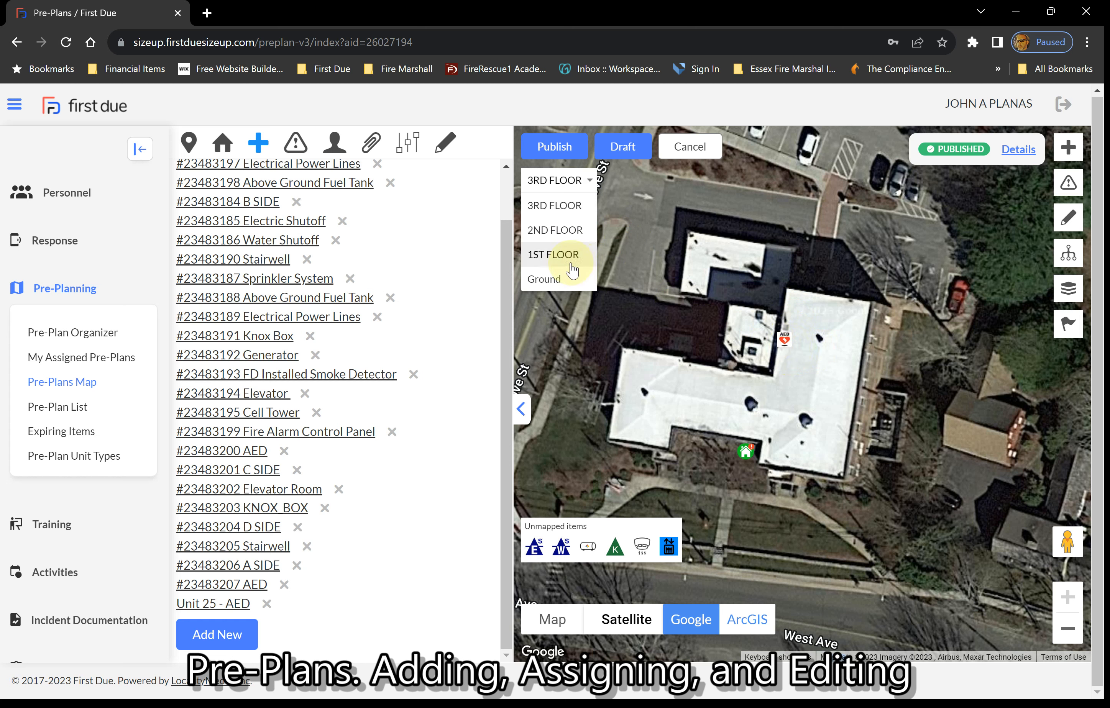
left_click(576, 254)
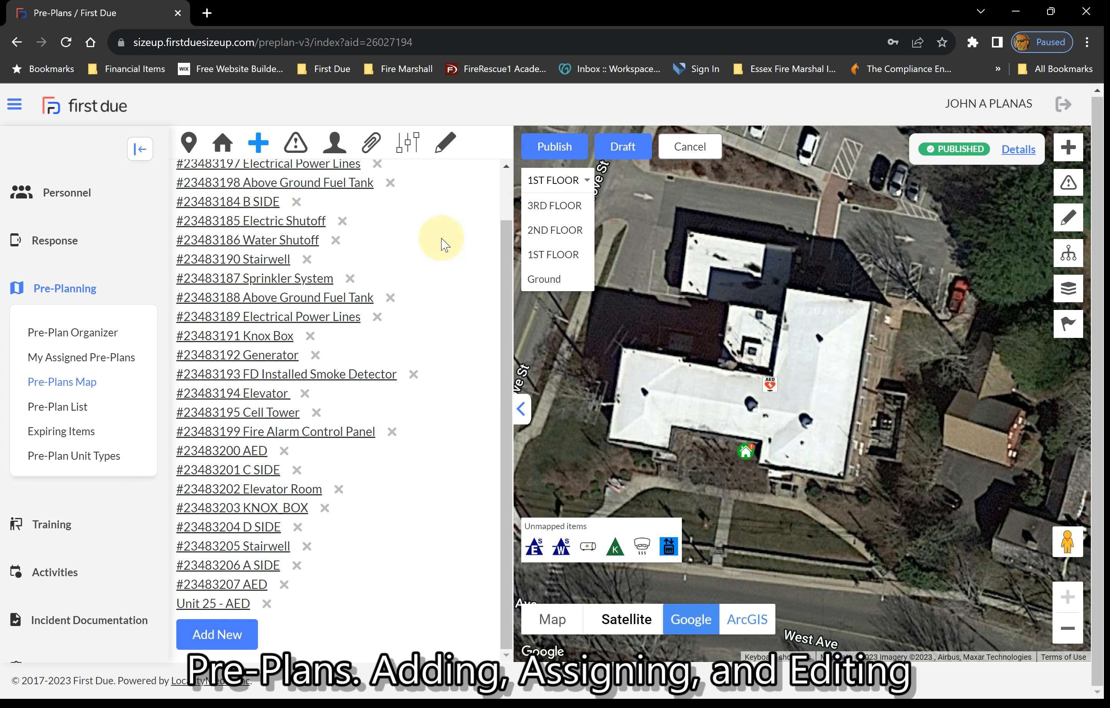
Draw a polygon annotation on the 1ST FLOOR level, tracing the outline of the building's wing nearest the D side.
left_click(443, 157)
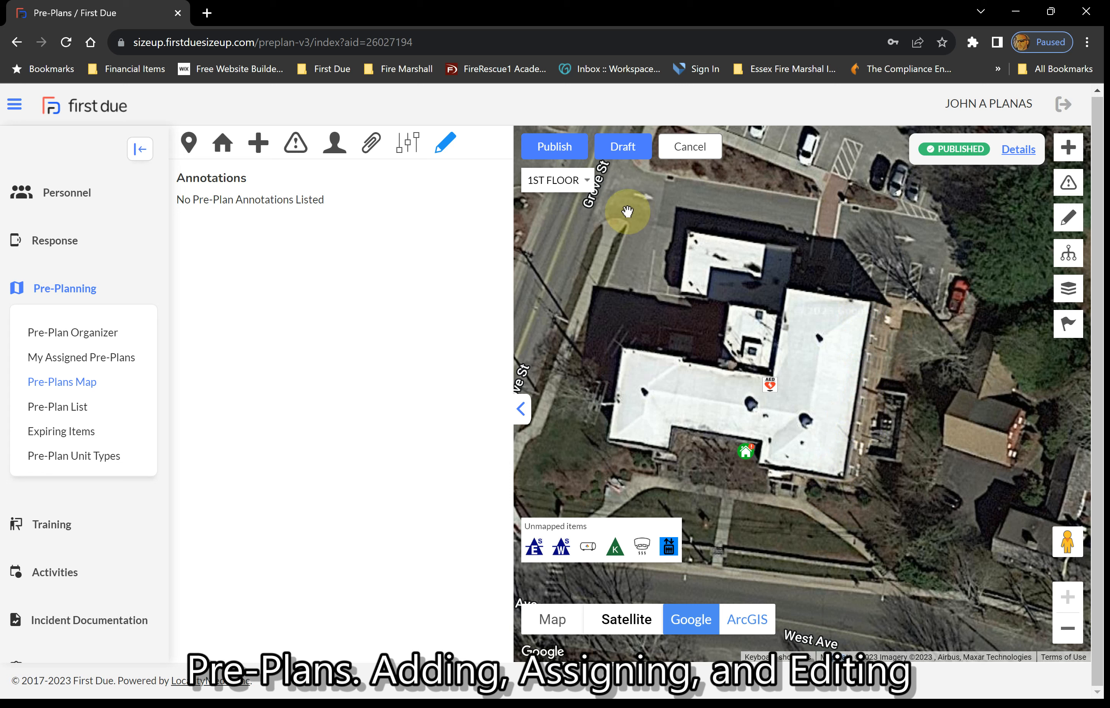
left_click(590, 186)
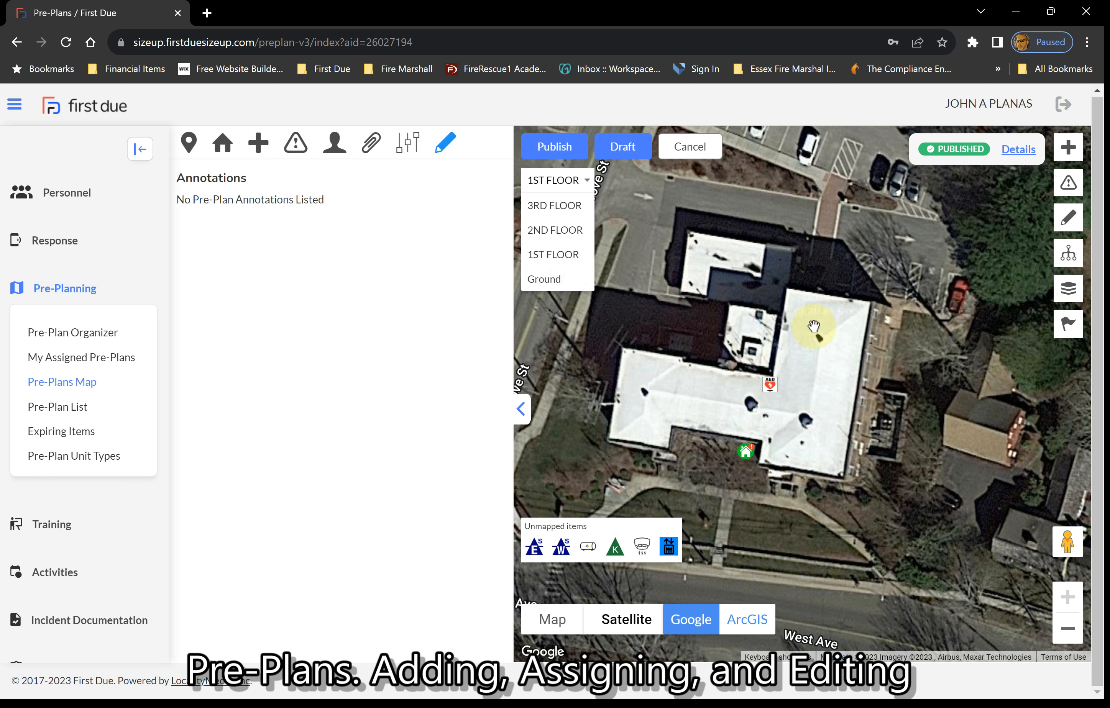
left_click(855, 256)
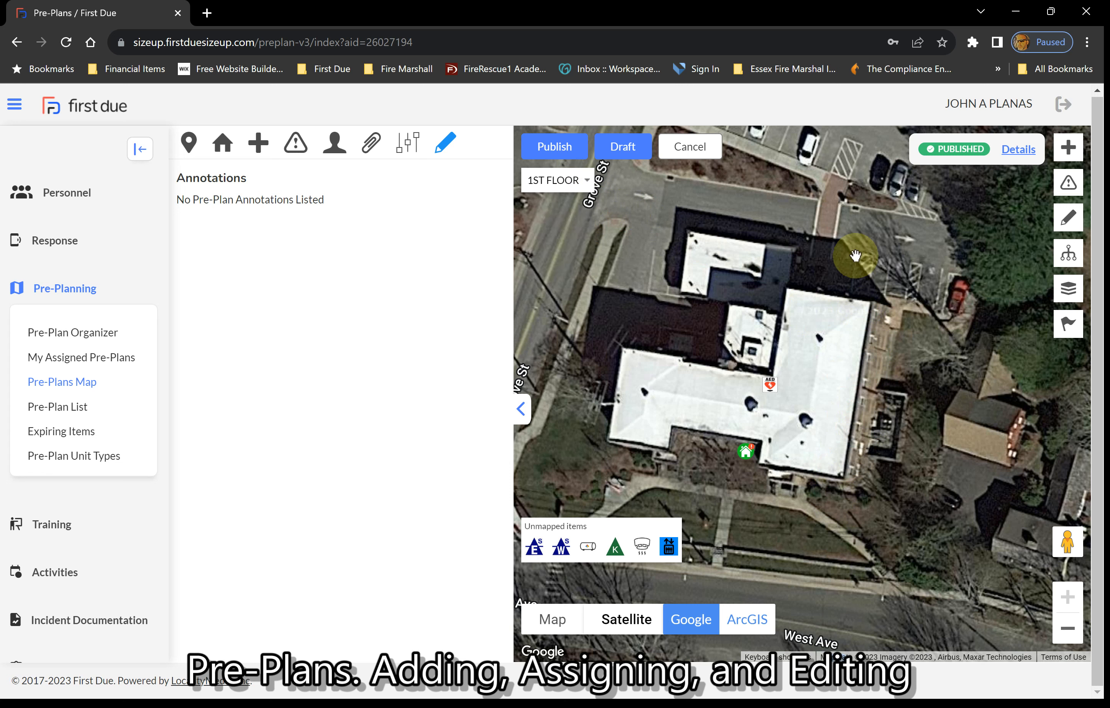
left_click(1076, 235)
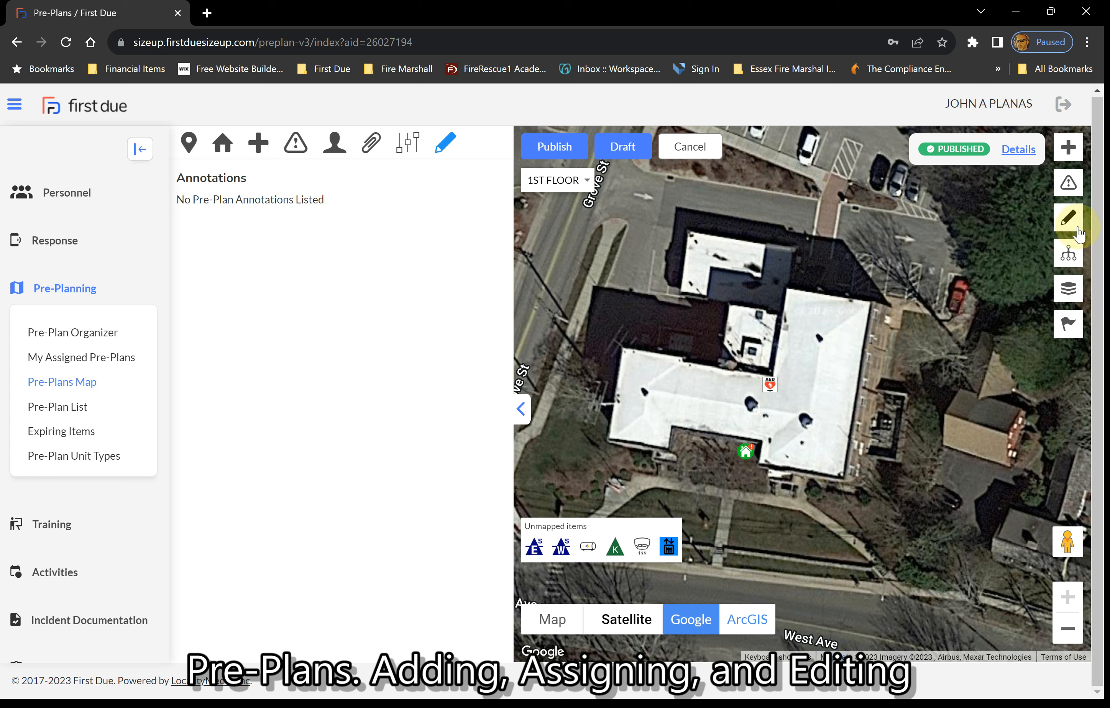
left_click(1067, 222)
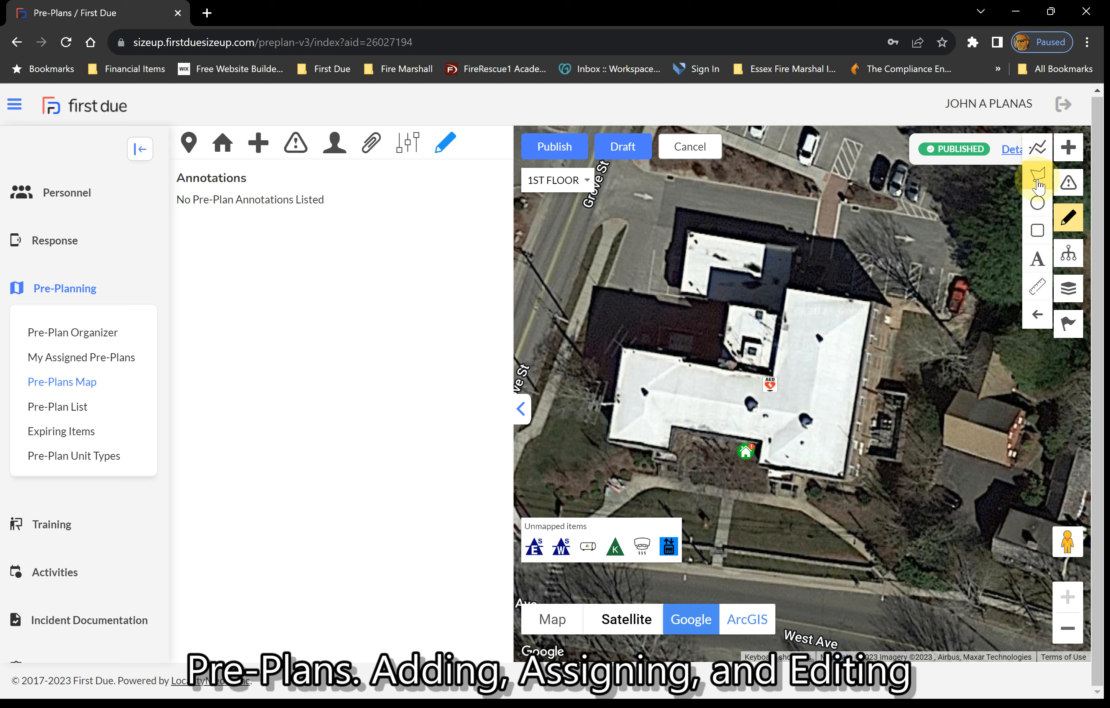
left_click(1038, 182)
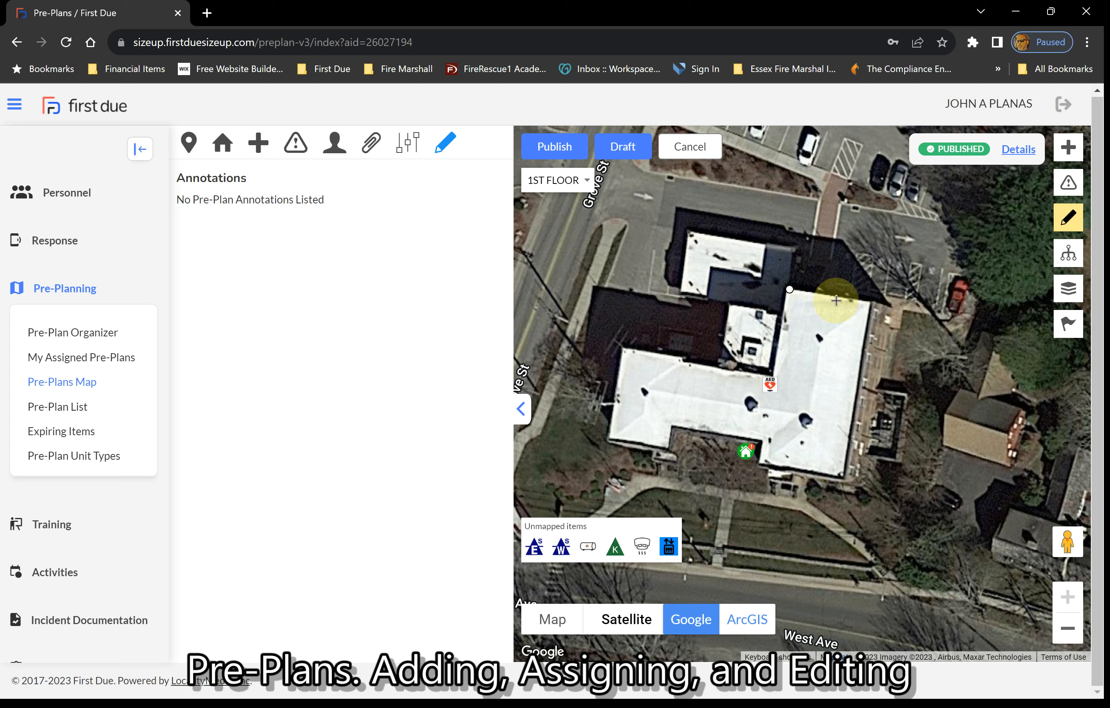
left_click(873, 302)
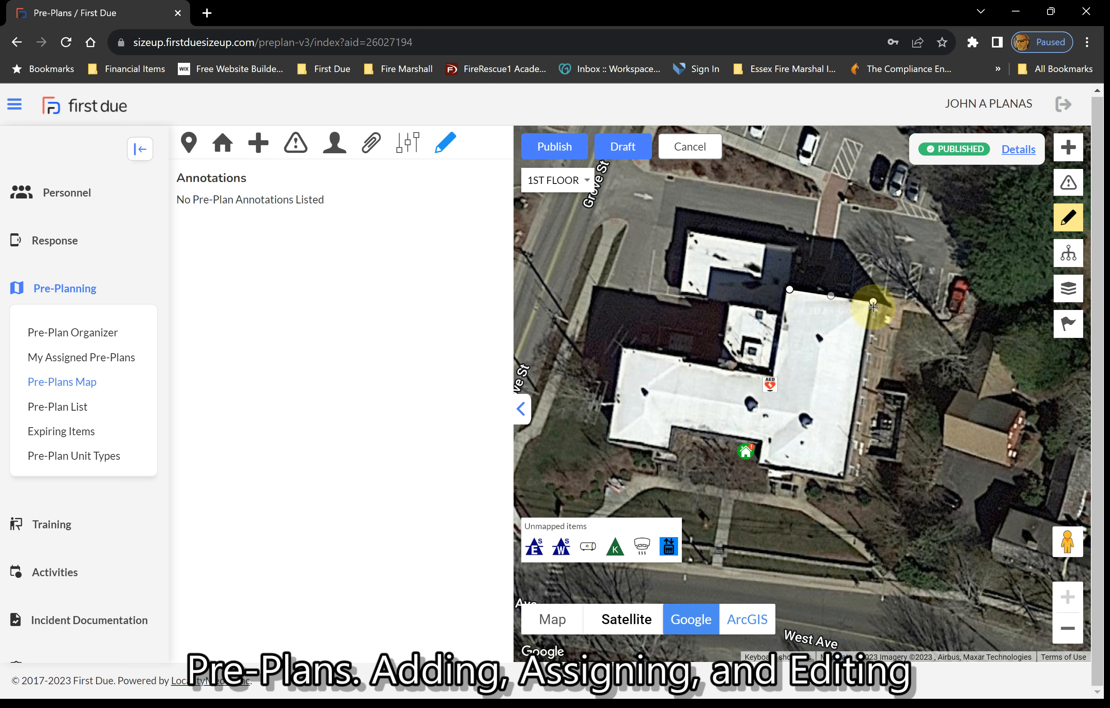
left_click(843, 476)
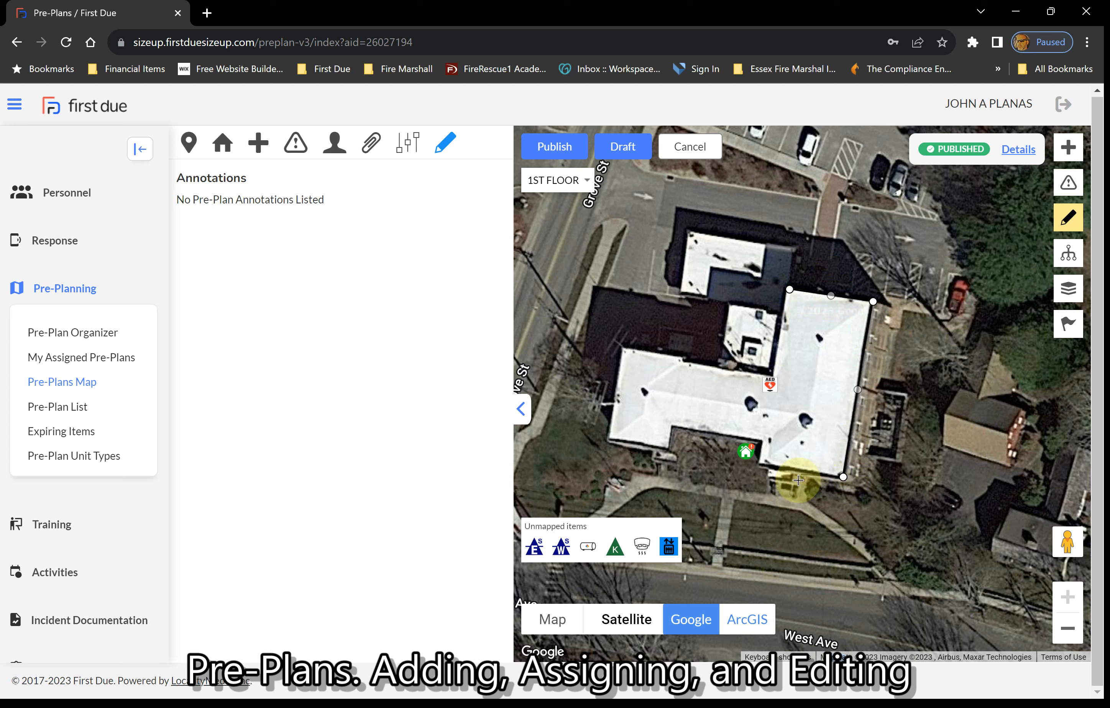
left_click(762, 464)
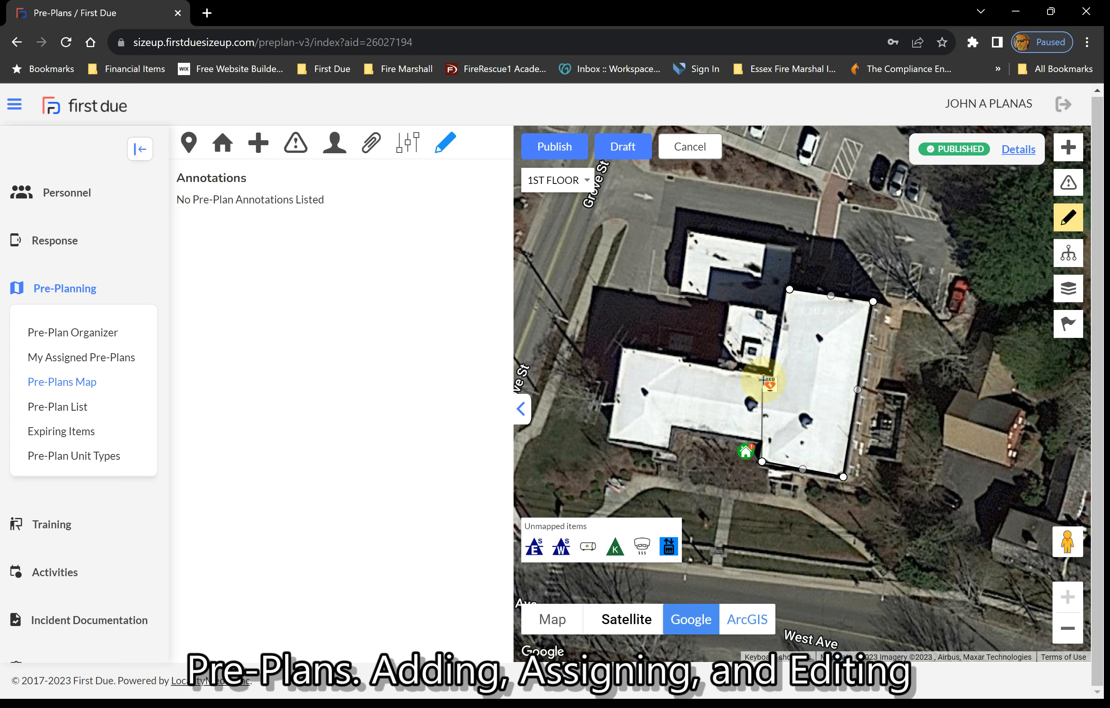
left_click(790, 294)
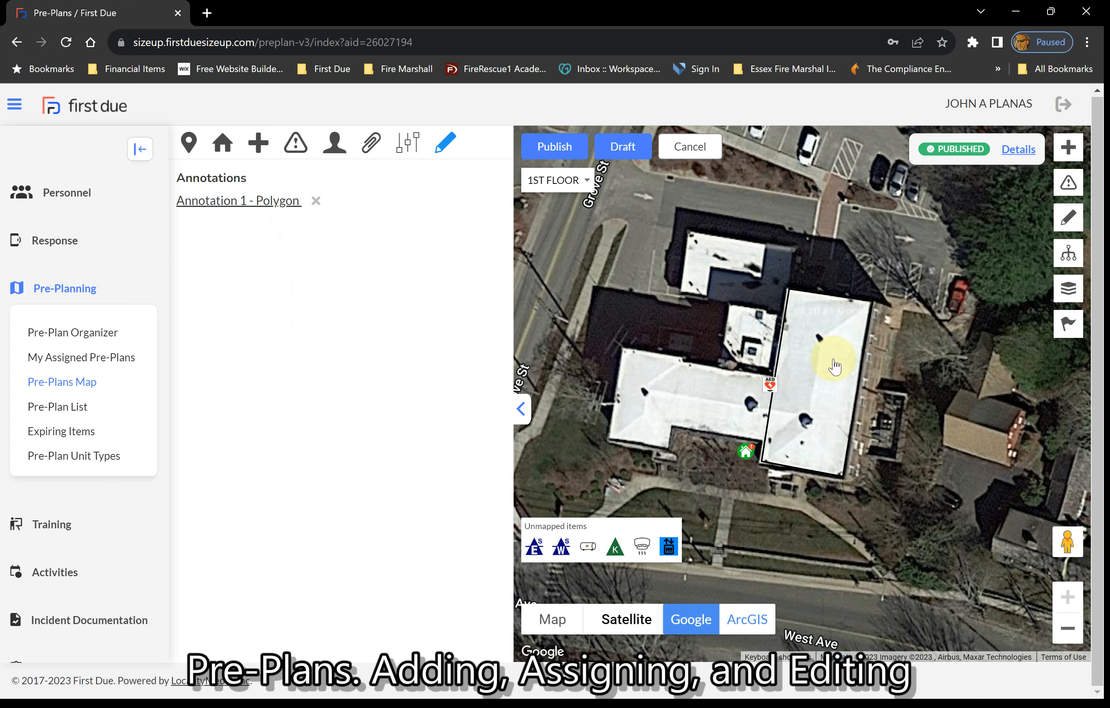
Open the new polygon annotation for editing and set its fill color to Olive.
left_click(808, 301)
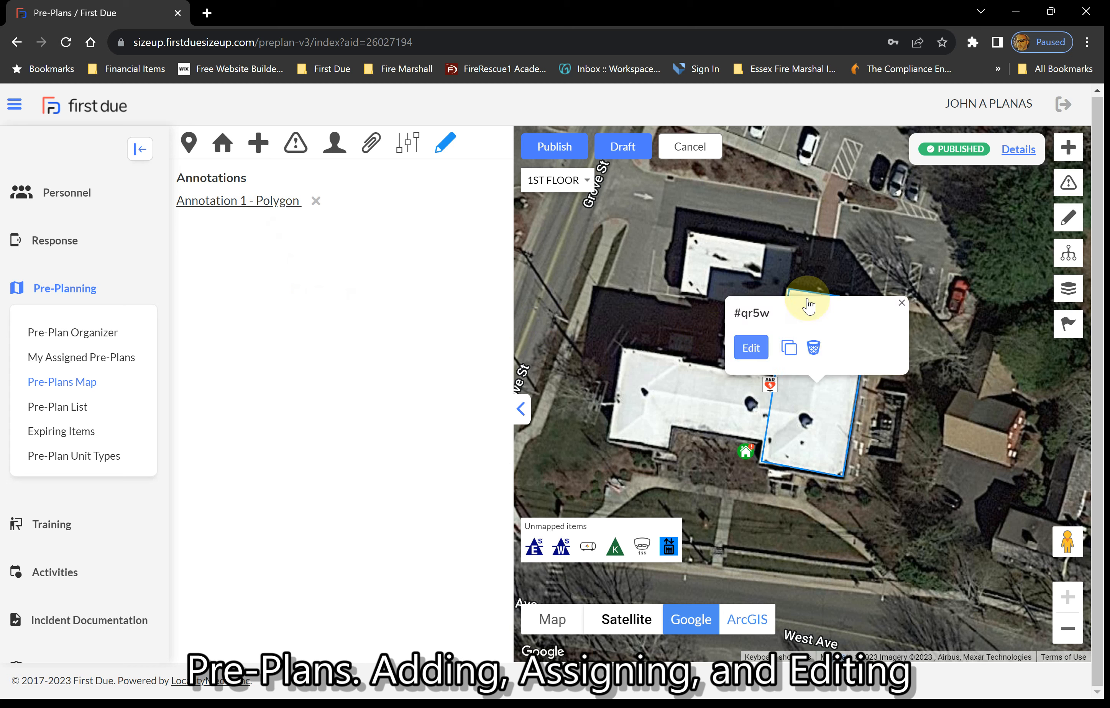
left_click(747, 358)
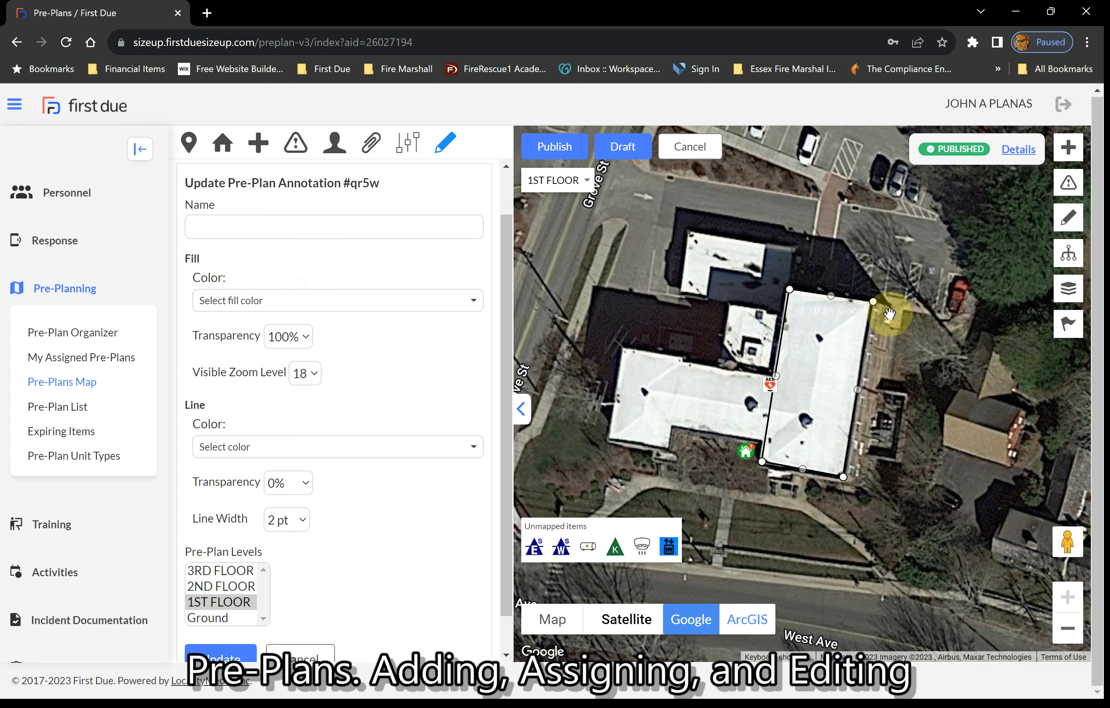
left_click(350, 310)
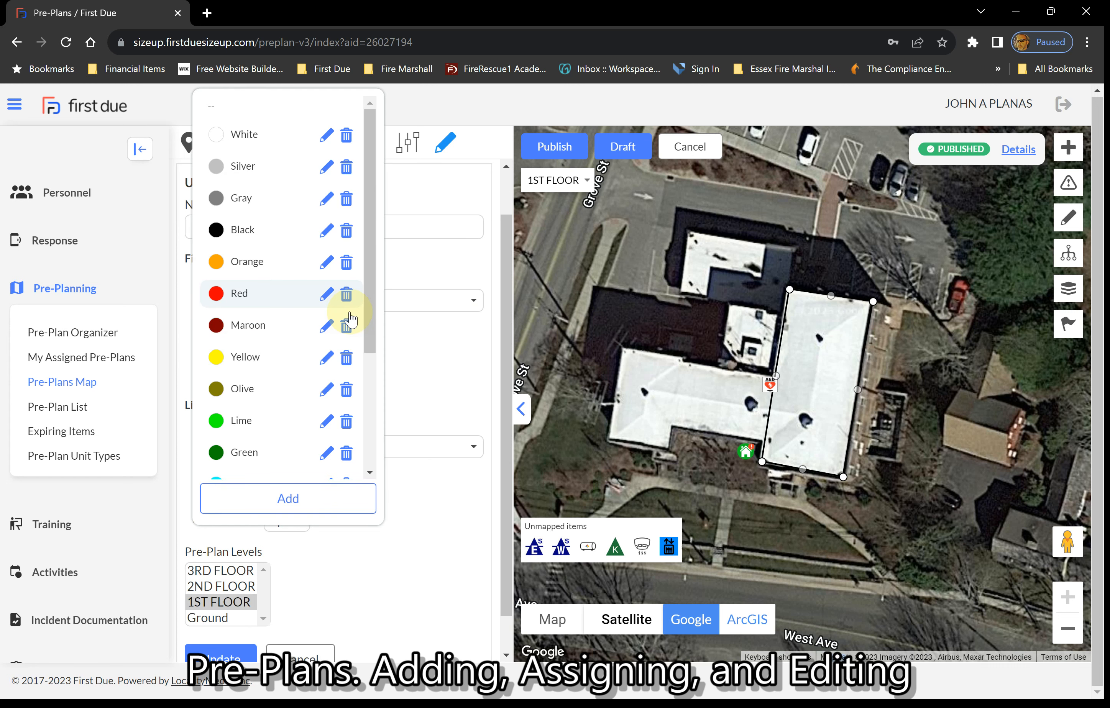
left_click(247, 395)
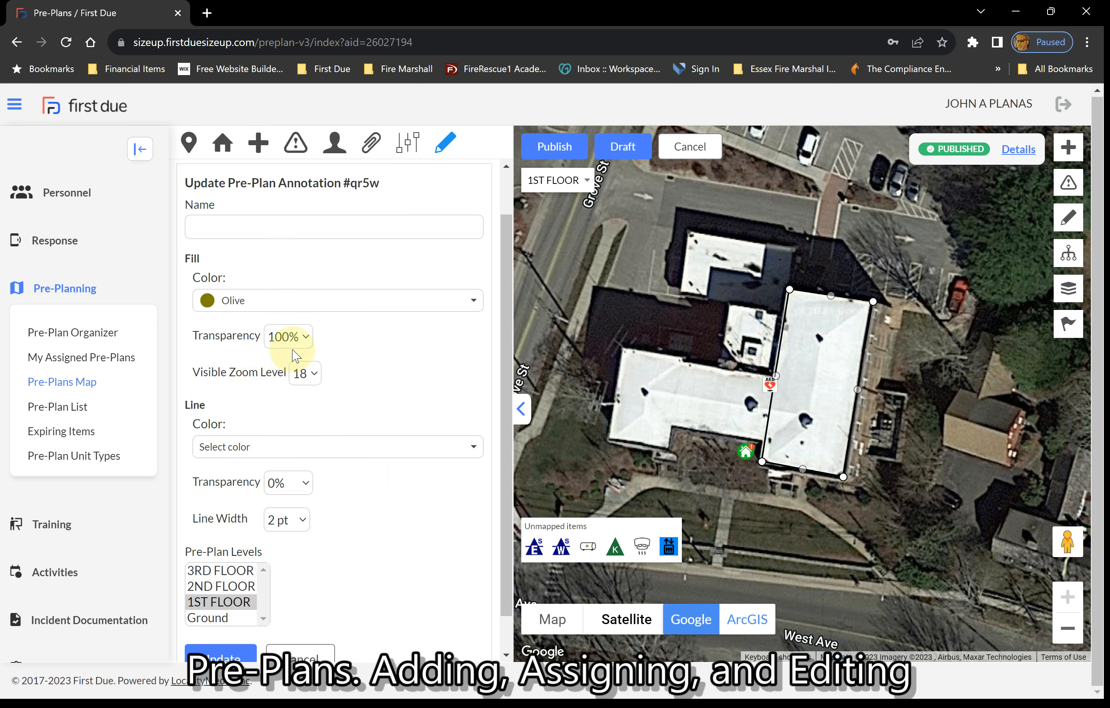
Try the Olive polygon's fill transparency at 30% and 100%, and set it to 50%.
left_click(298, 405)
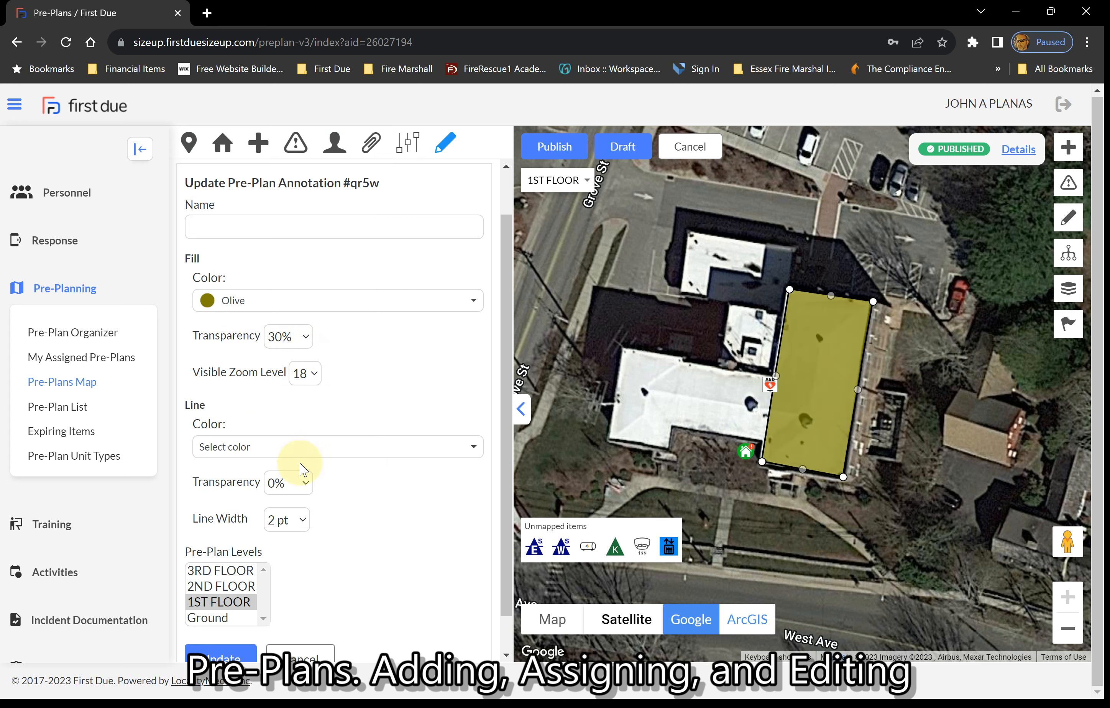
left_click(292, 510)
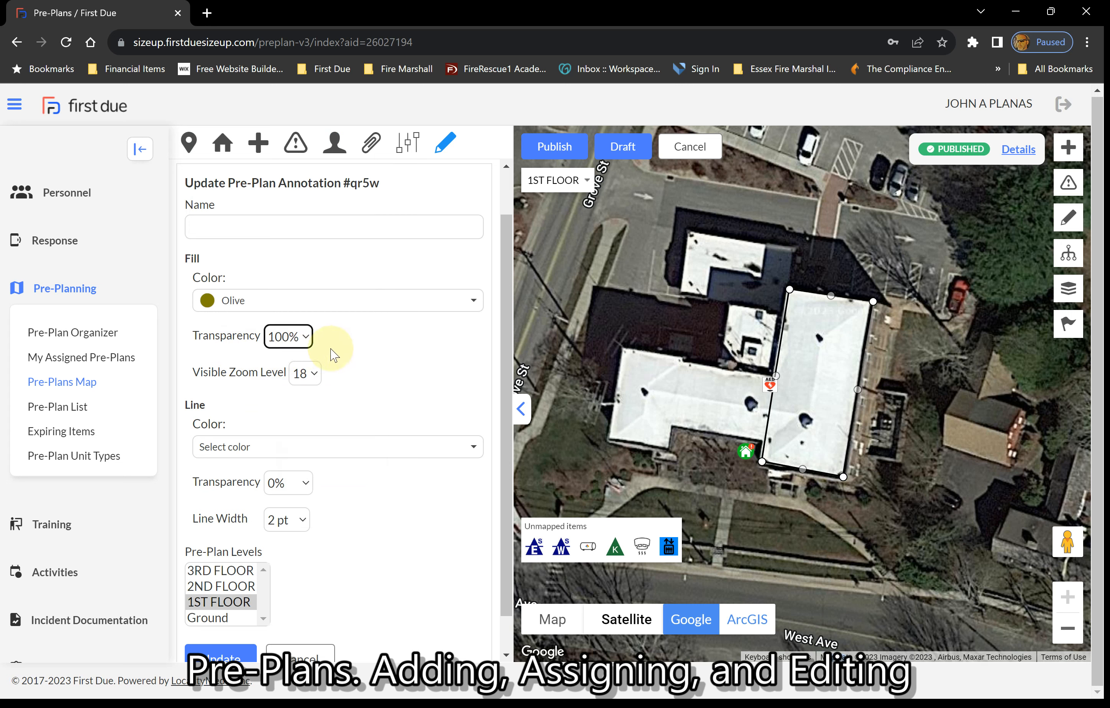
left_click(301, 344)
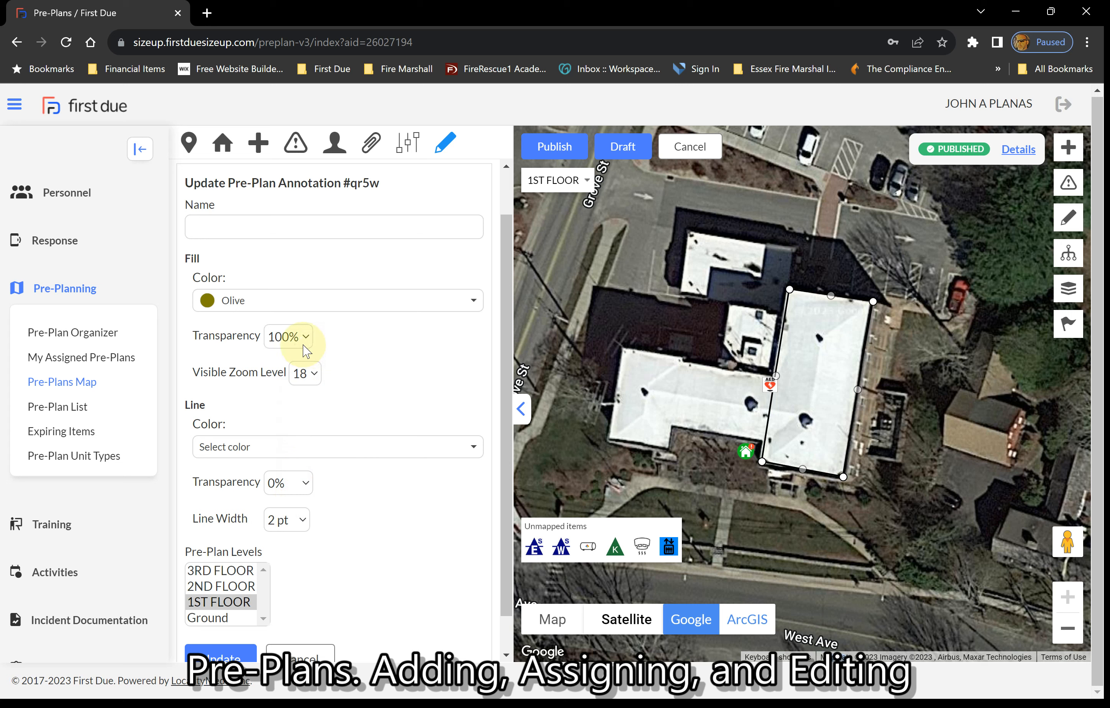
left_click(299, 438)
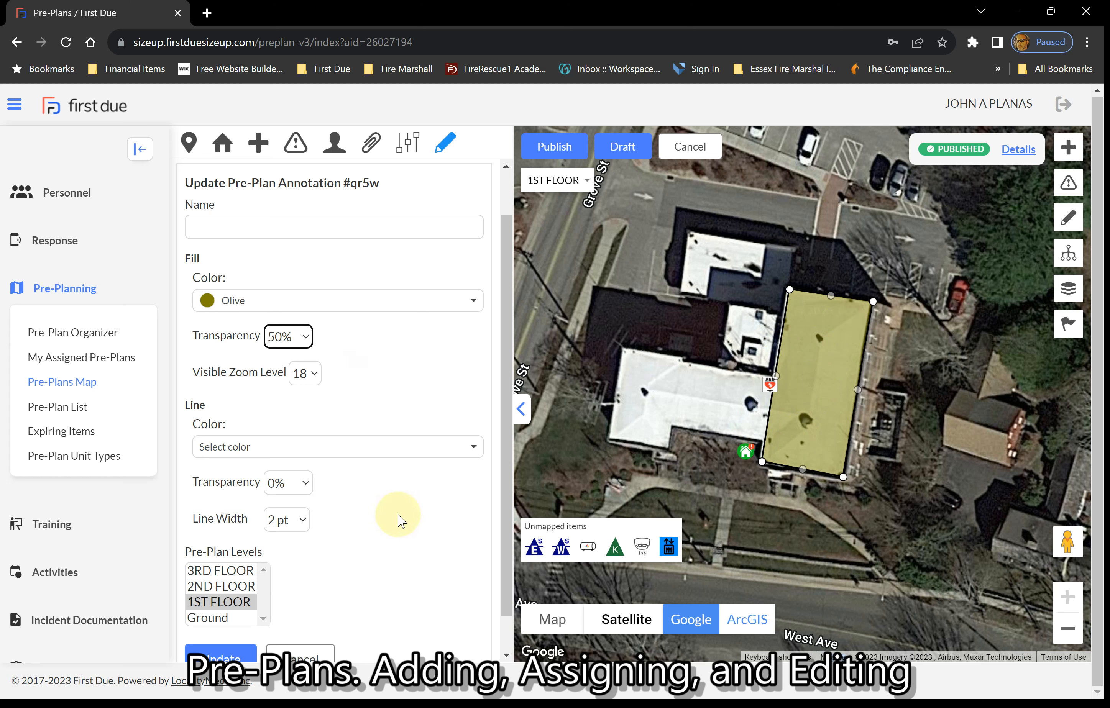
Try line widths of 10 pt and 1 pt on the polygon's outline, and cancel the annotation edit.
scroll(402, 513, "down", 1)
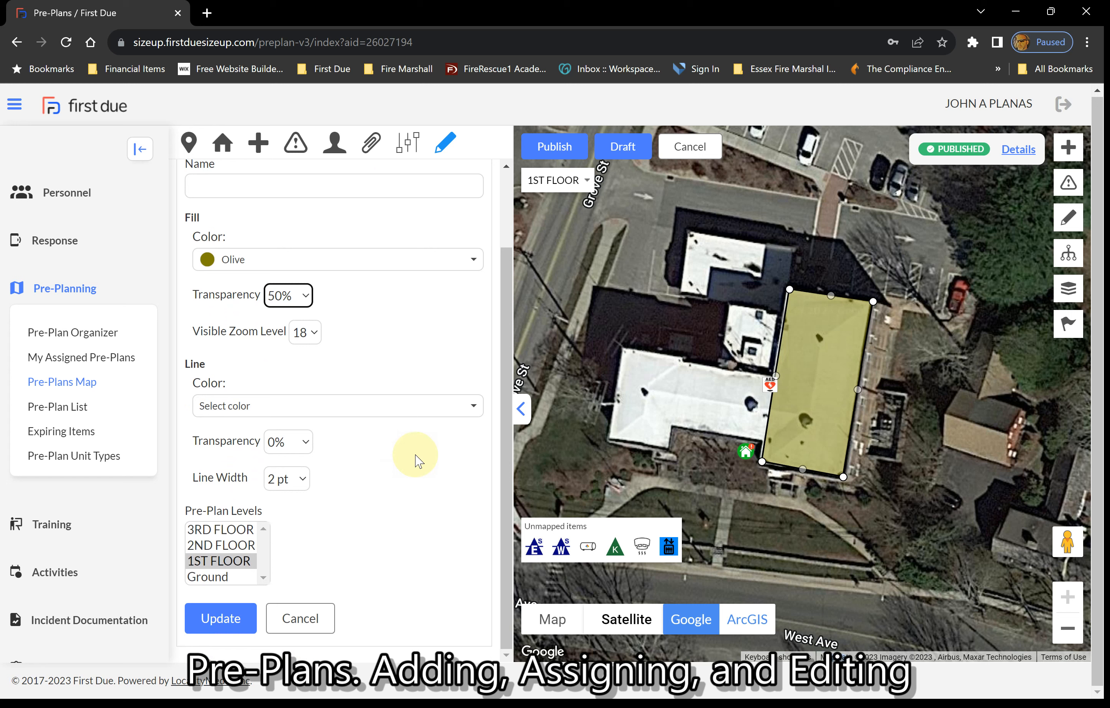
left_click(426, 421)
left_click(426, 421)
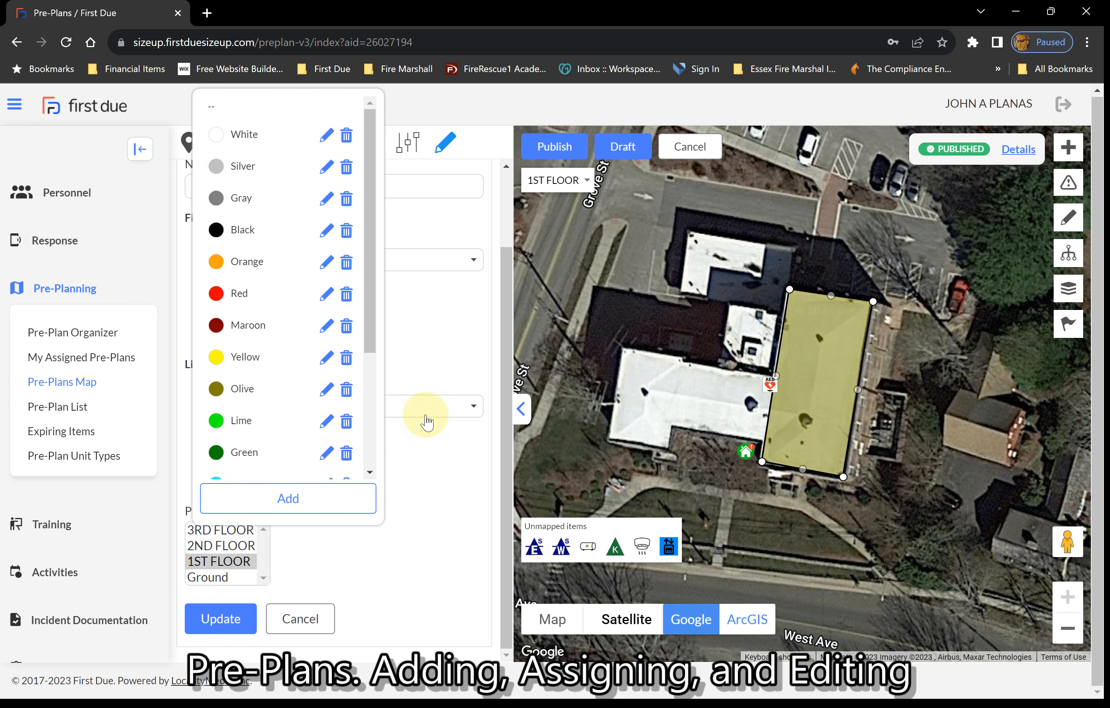
left_click(426, 506)
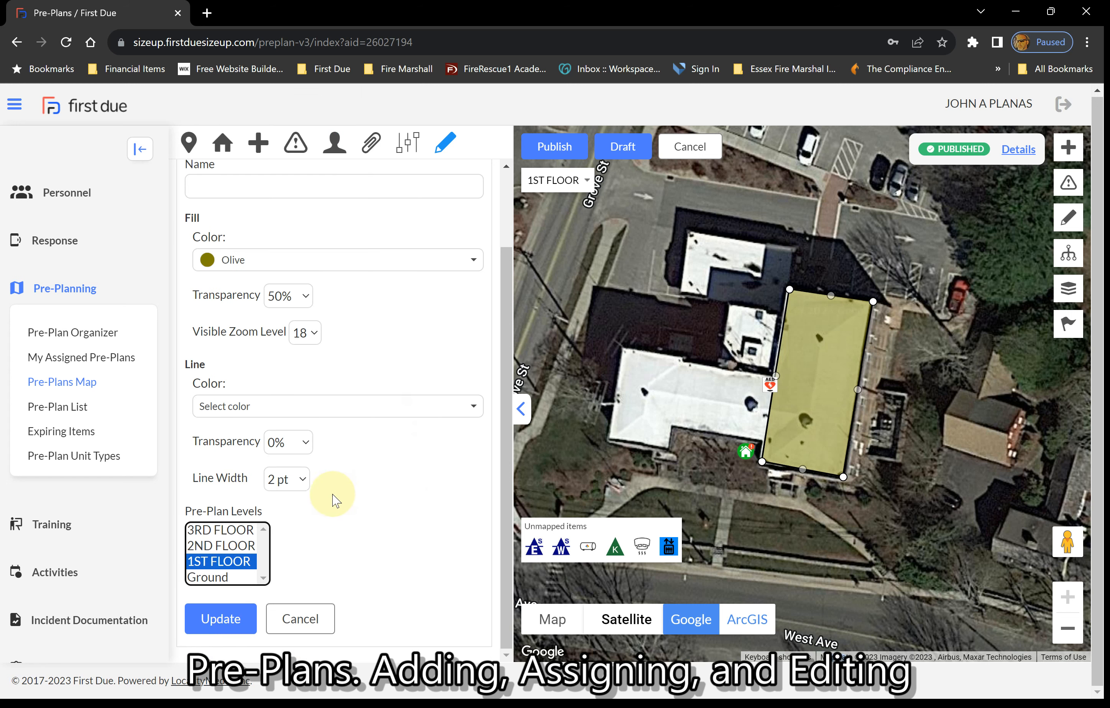
left_click(308, 492)
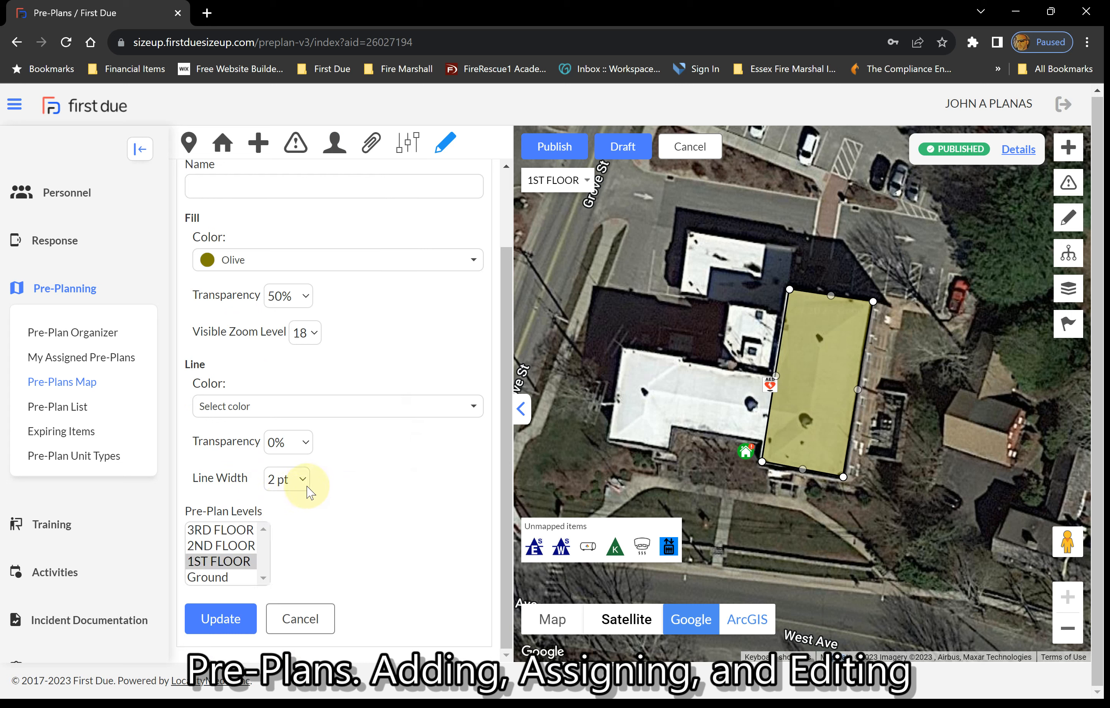
left_click(292, 655)
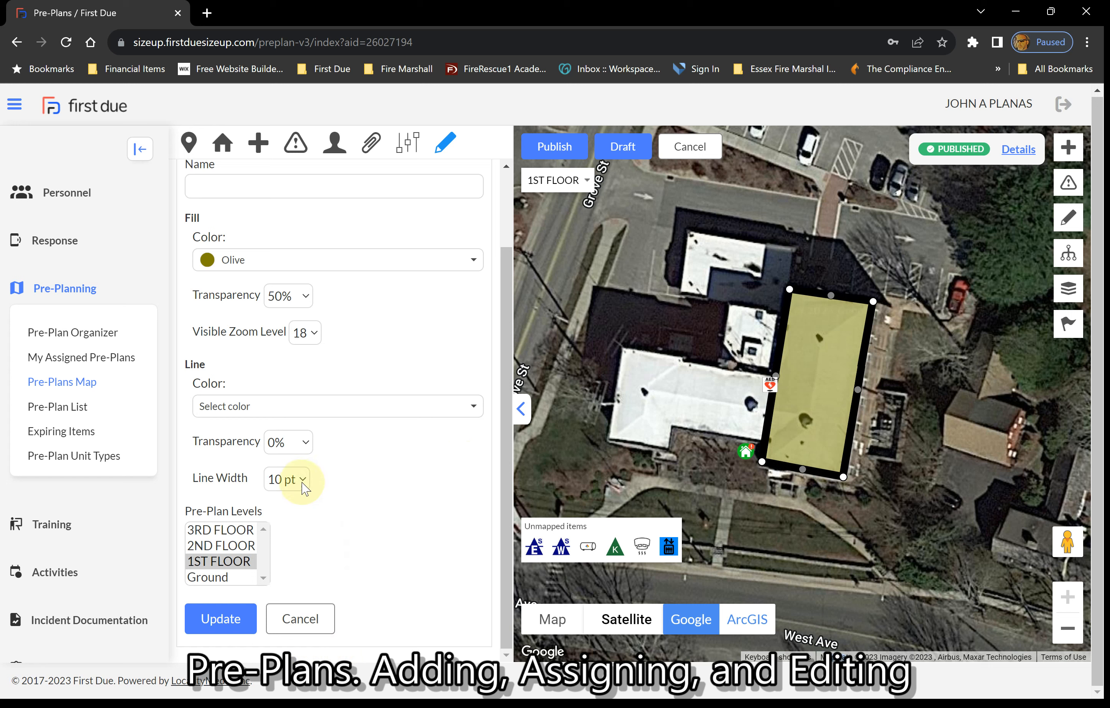
left_click(286, 513)
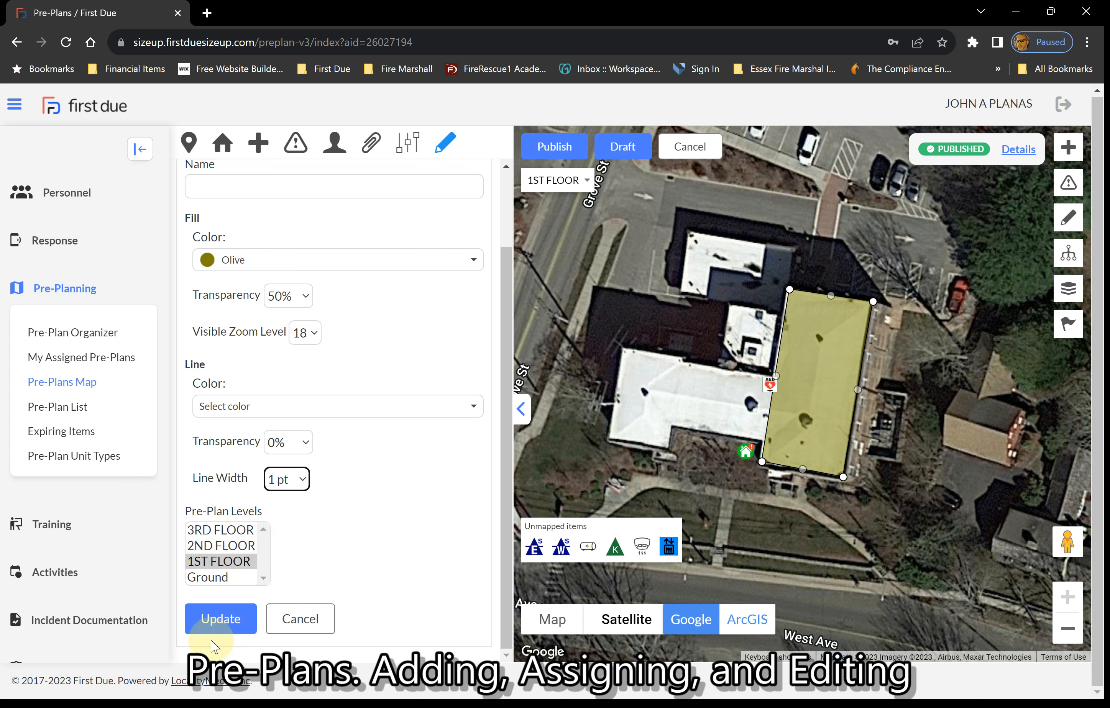
left_click(226, 629)
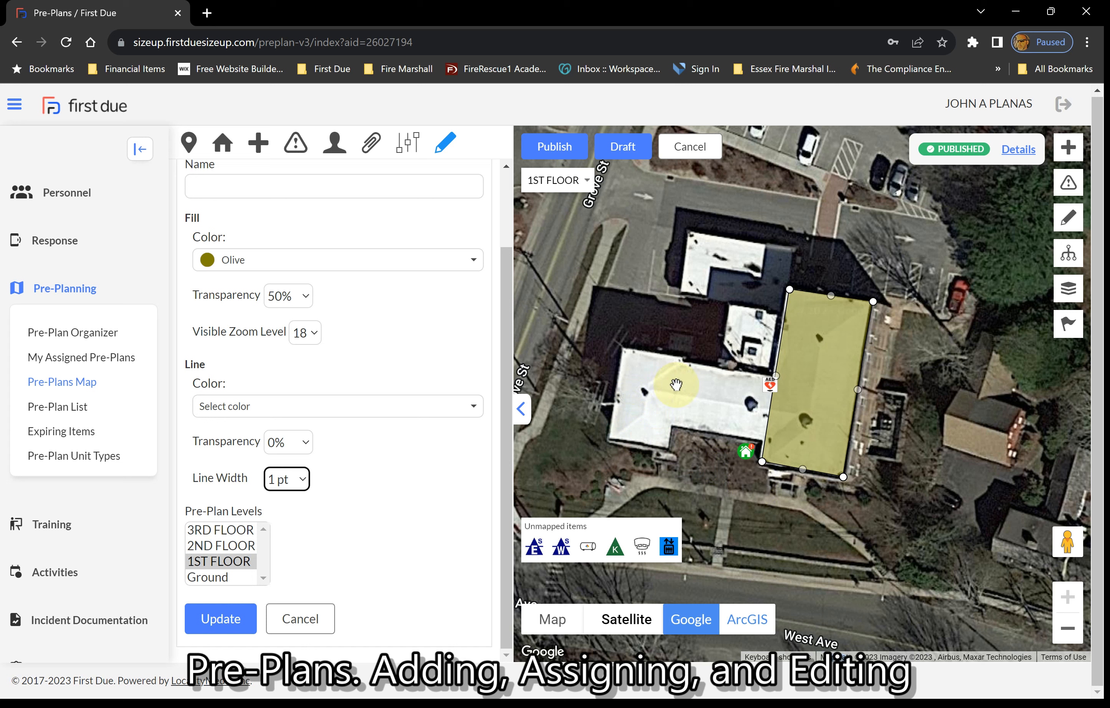
left_click(301, 619)
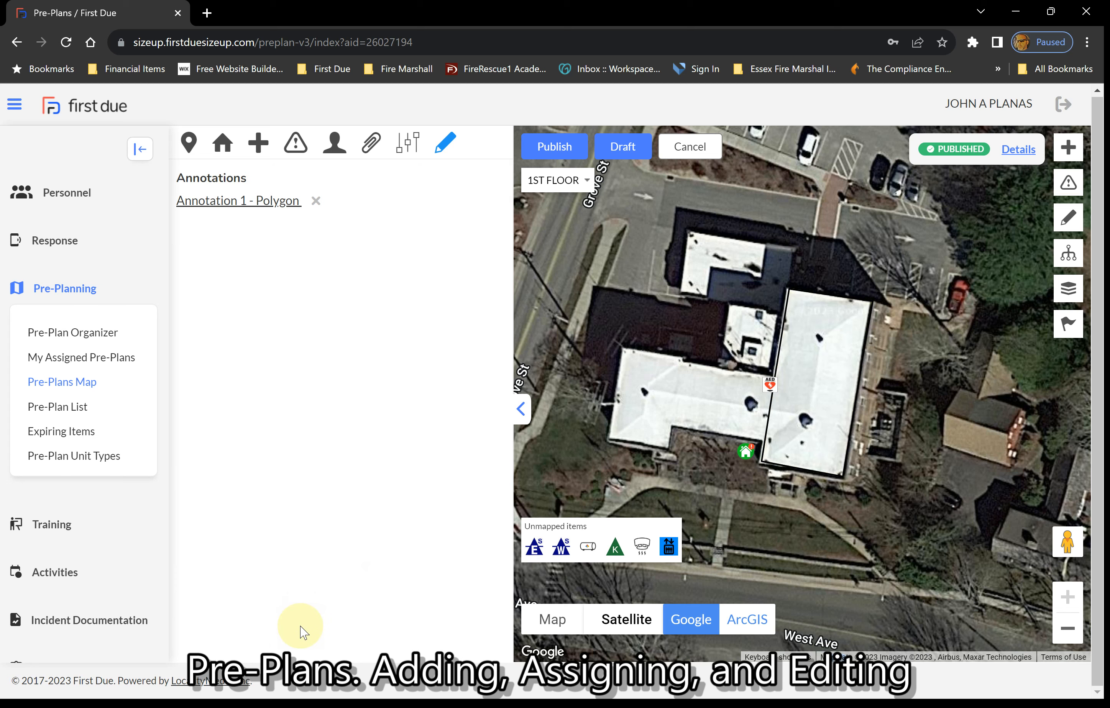
Delete the polygon annotation drawn over the D-side wing of the building on the 1ST FLOOR level.
left_click(823, 307)
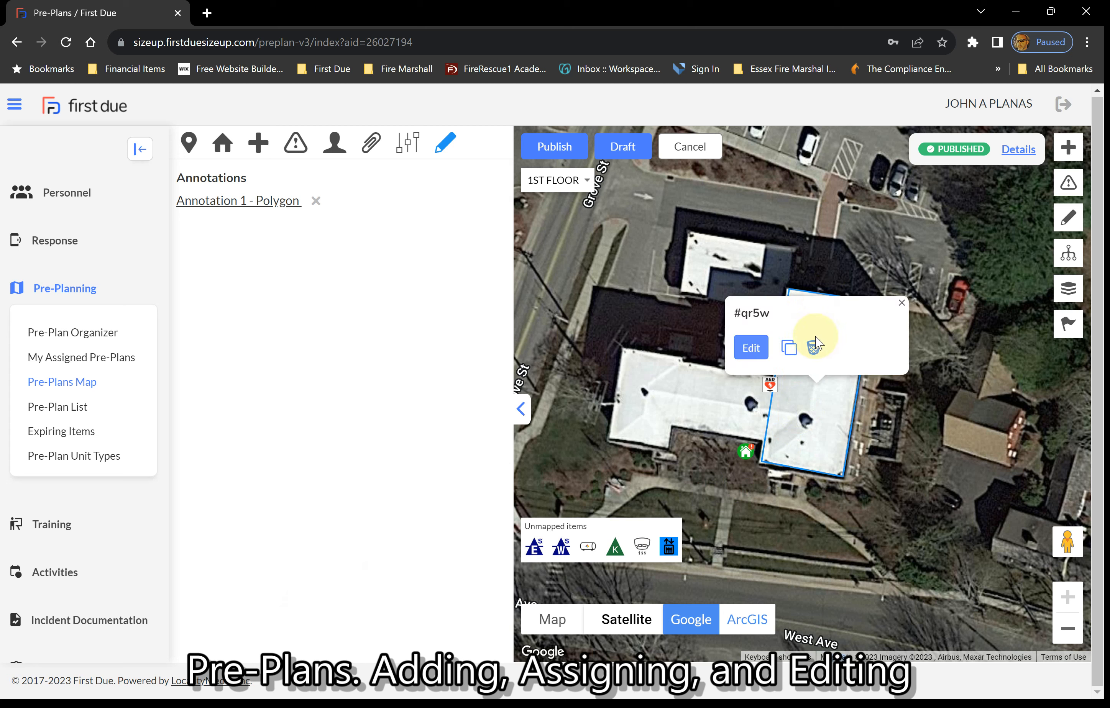
left_click(813, 349)
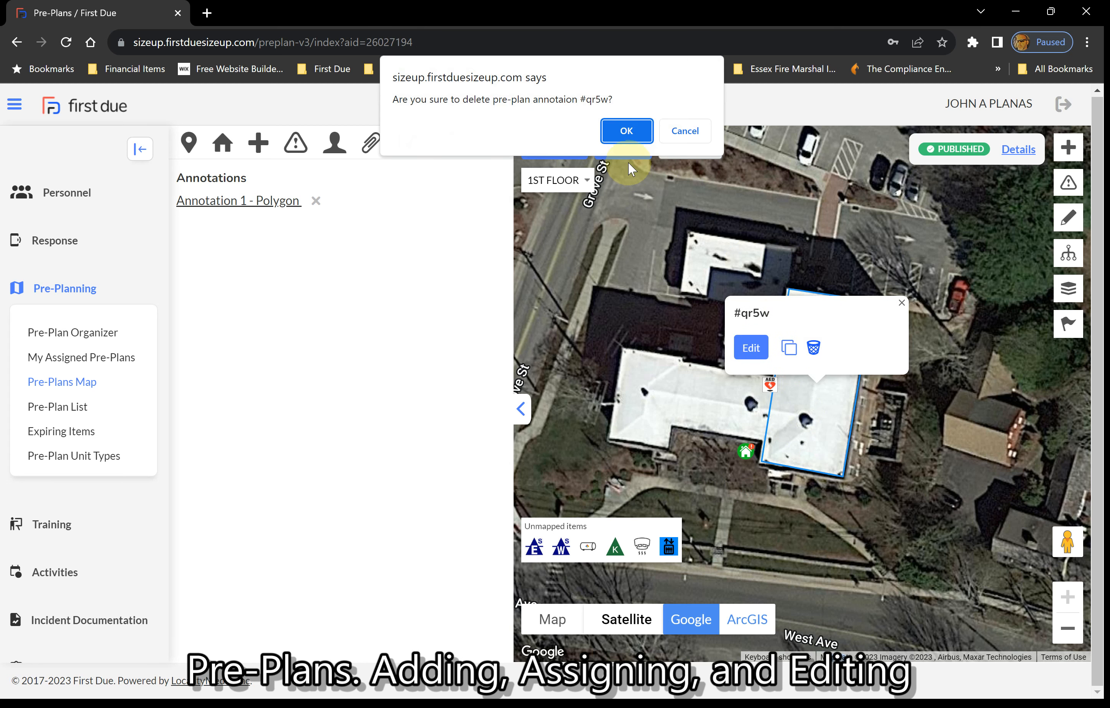
left_click(626, 133)
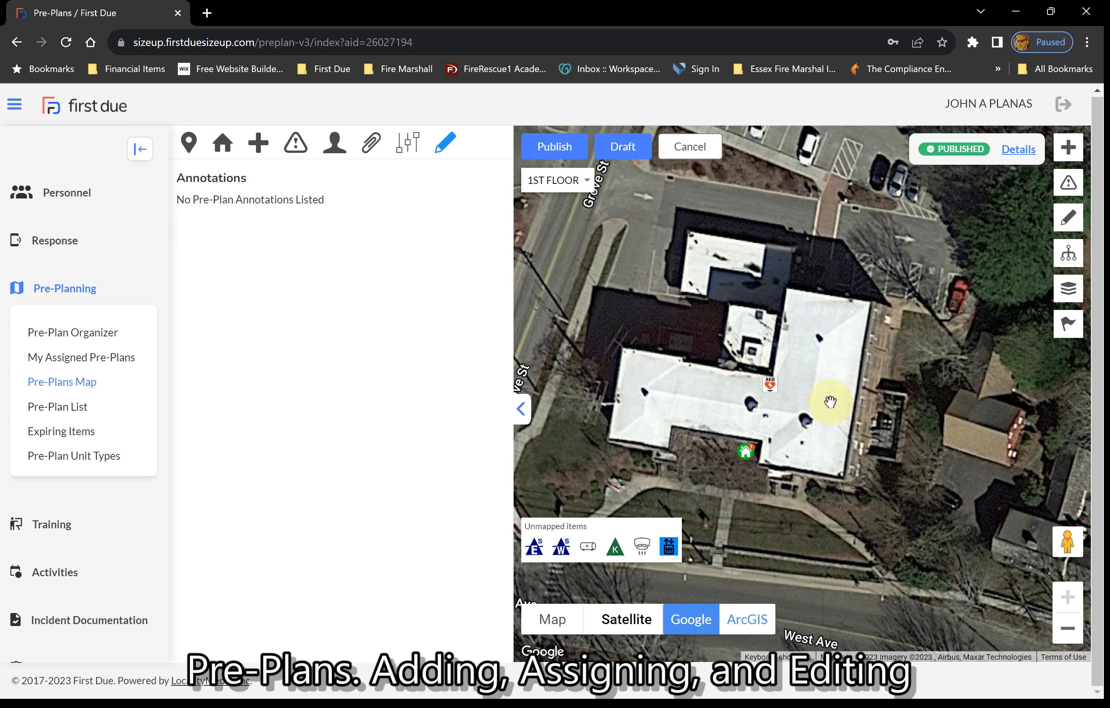
Add a text annotation reading "Suite 1" on the building's D-side wing on the 1ST FLOOR level.
left_click(1067, 229)
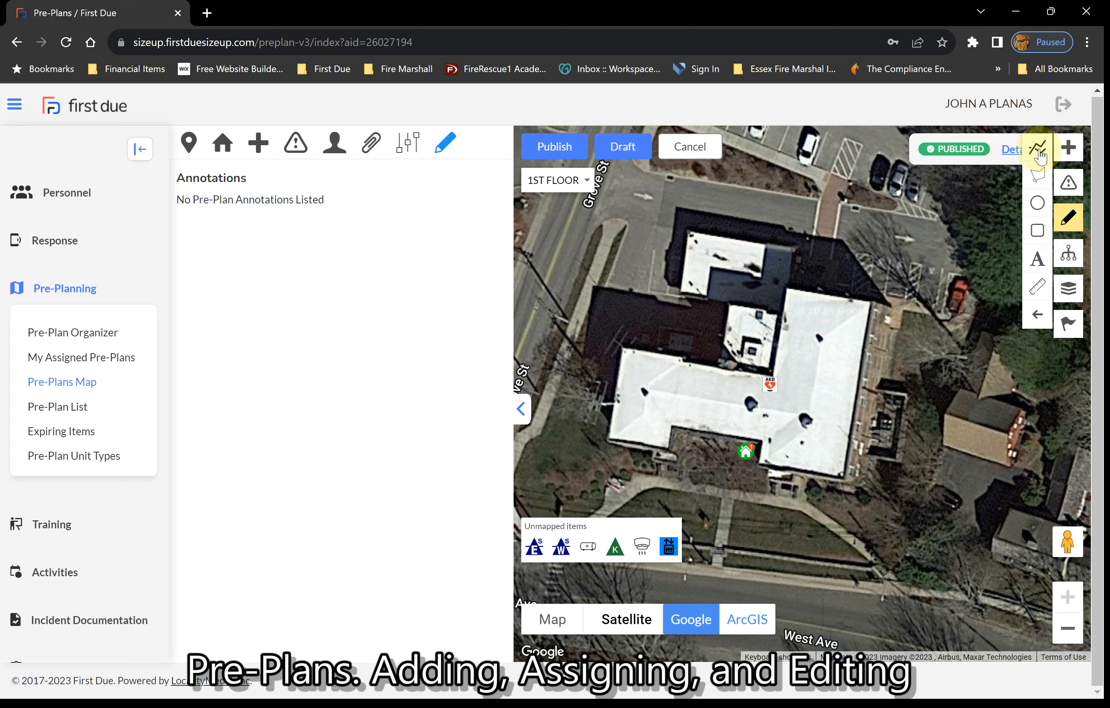
left_click(1035, 270)
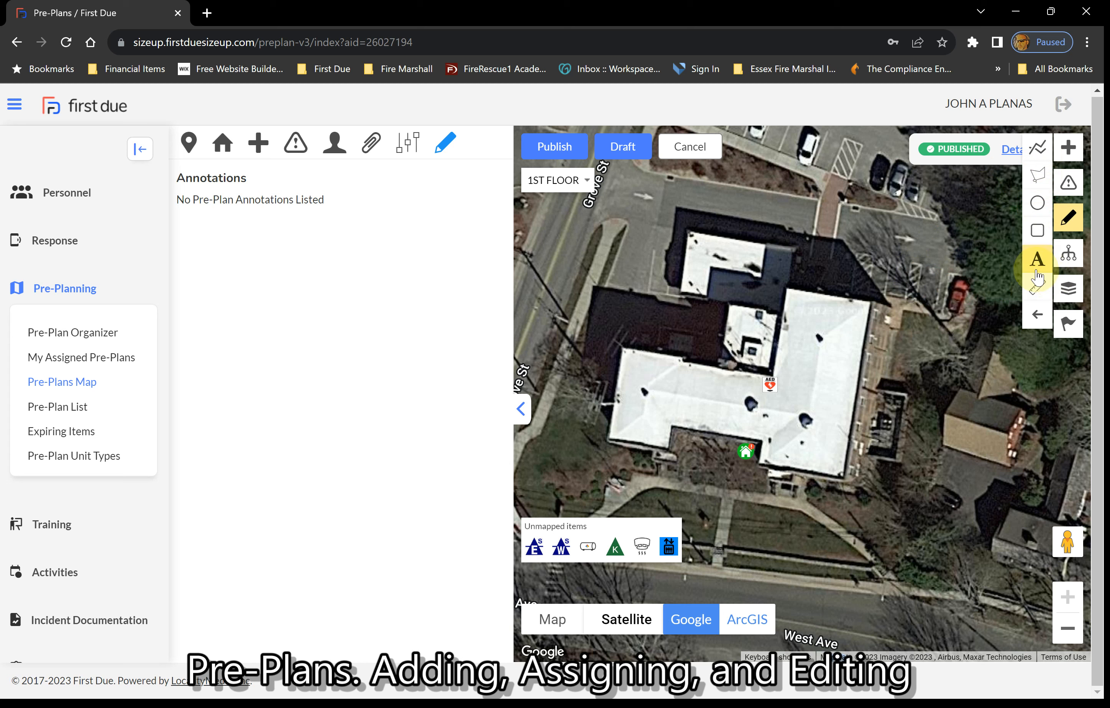
left_click(794, 362)
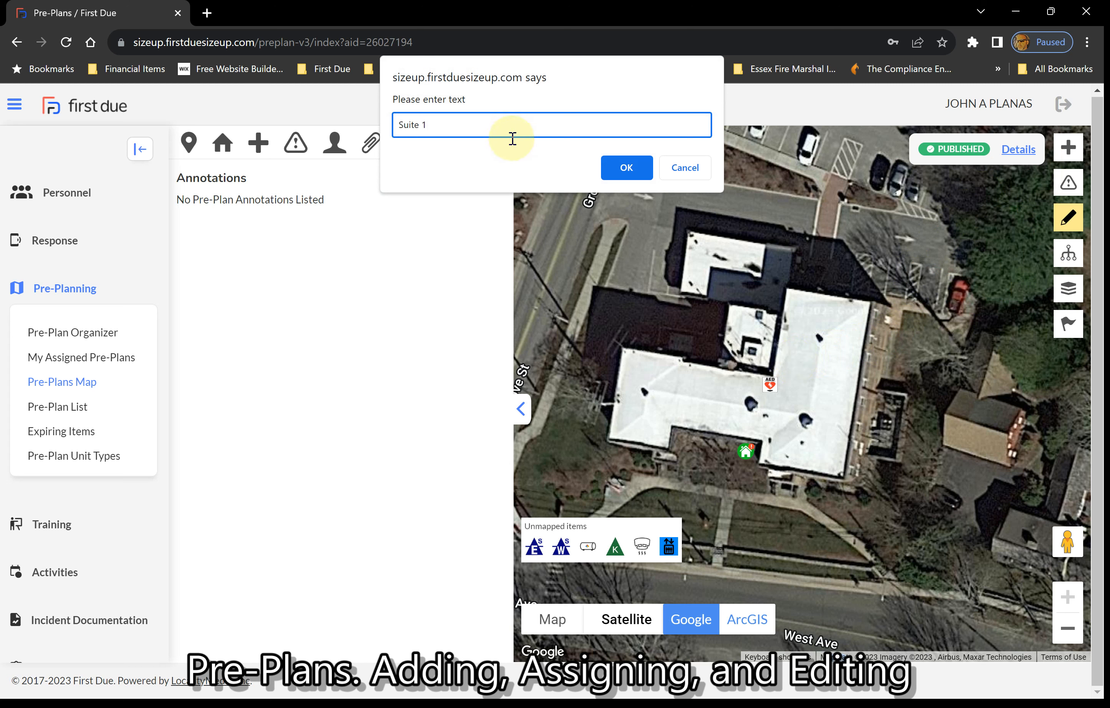
left_click(617, 175)
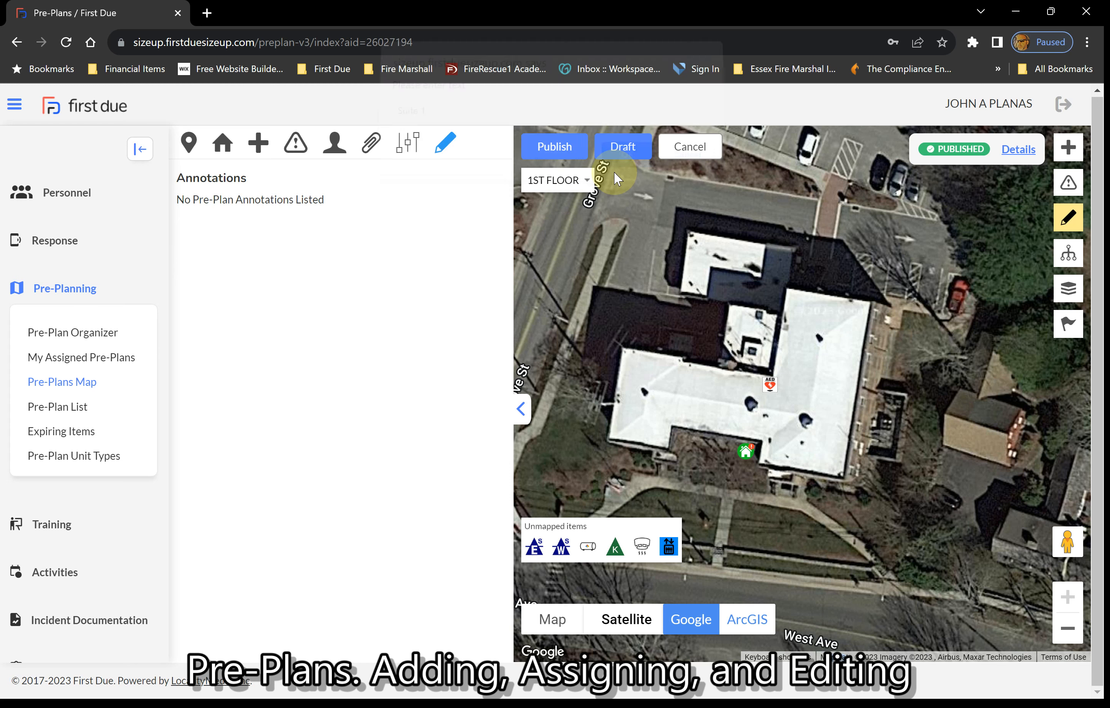
Give the Suite 1 annotation Yellow text with a Black shadow, and move it toward the middle of the D-side wing.
left_click(788, 359)
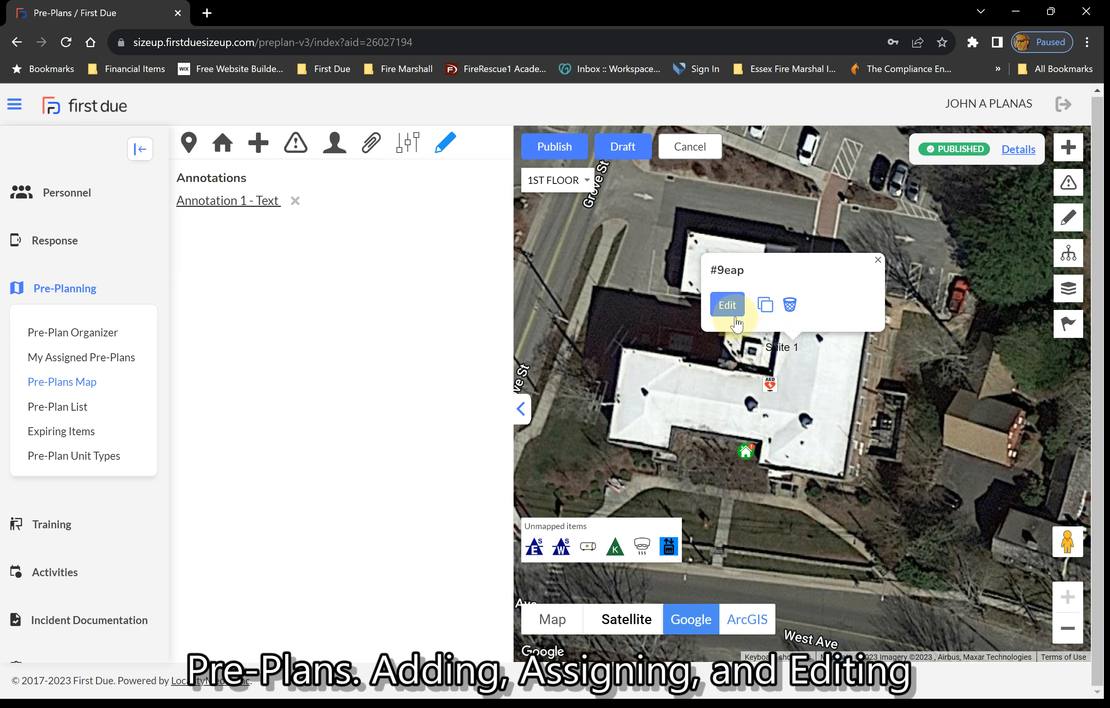
left_click(727, 305)
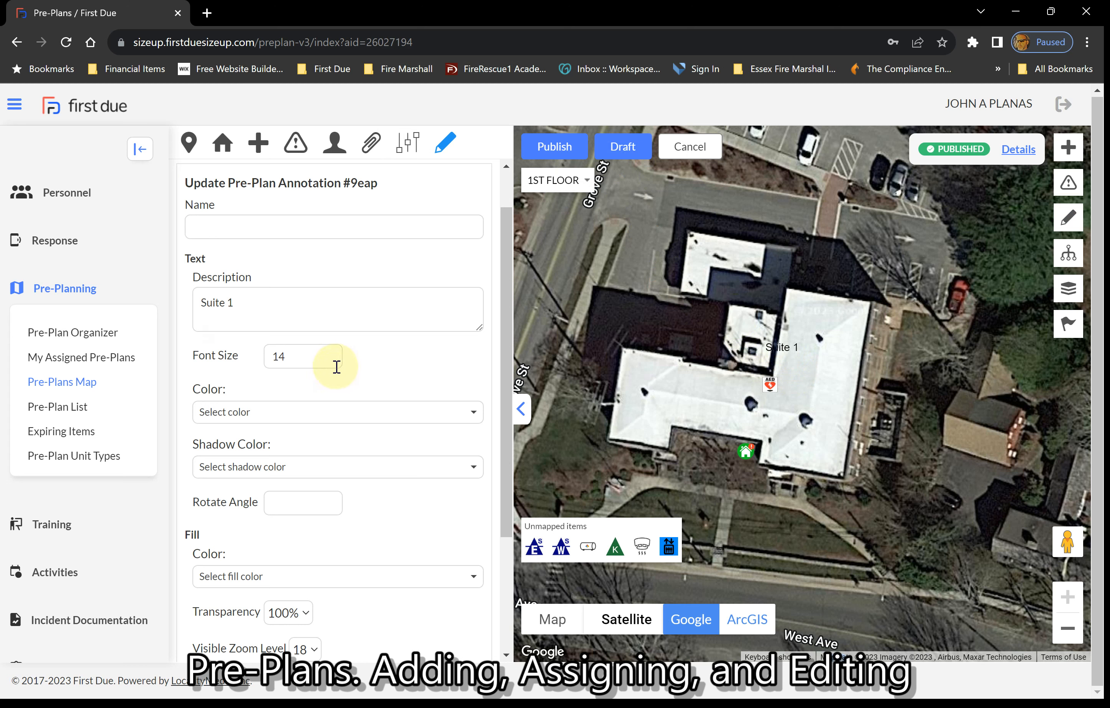
left_click(261, 415)
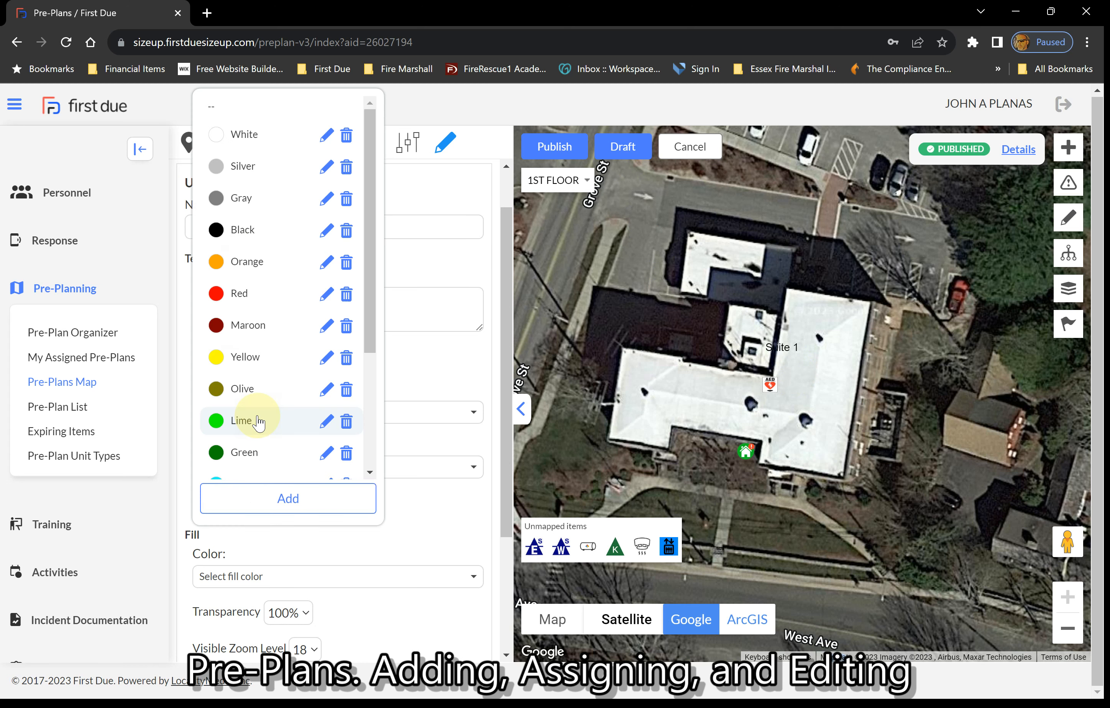
left_click(243, 372)
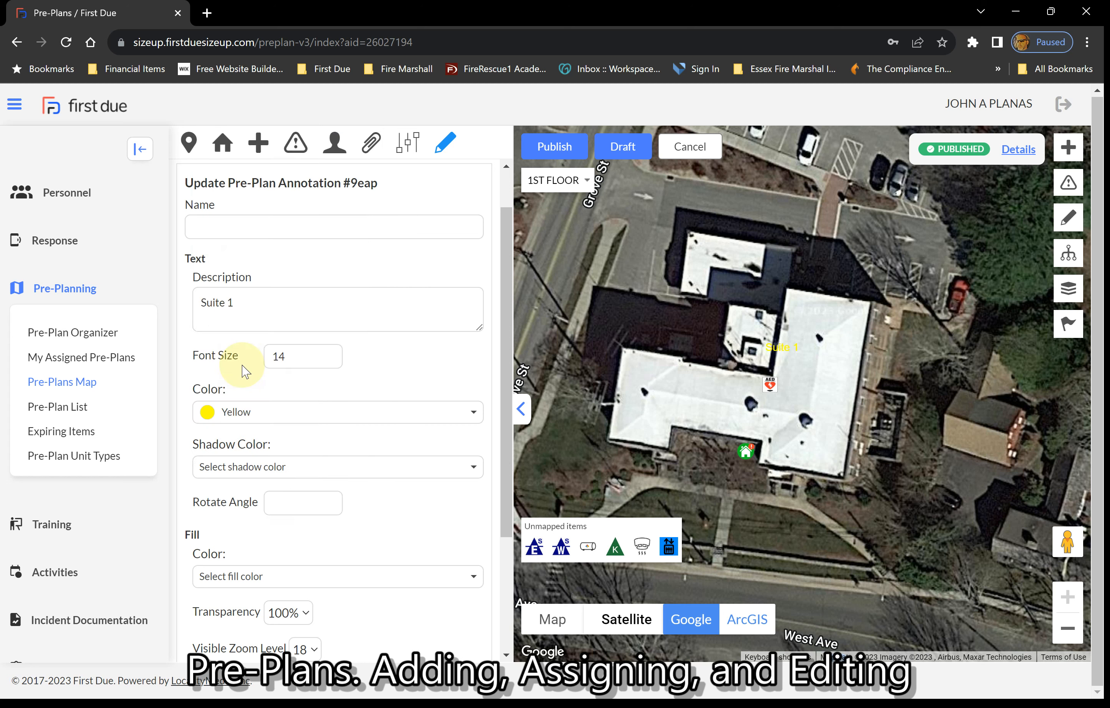
left_click(322, 481)
left_click(239, 232)
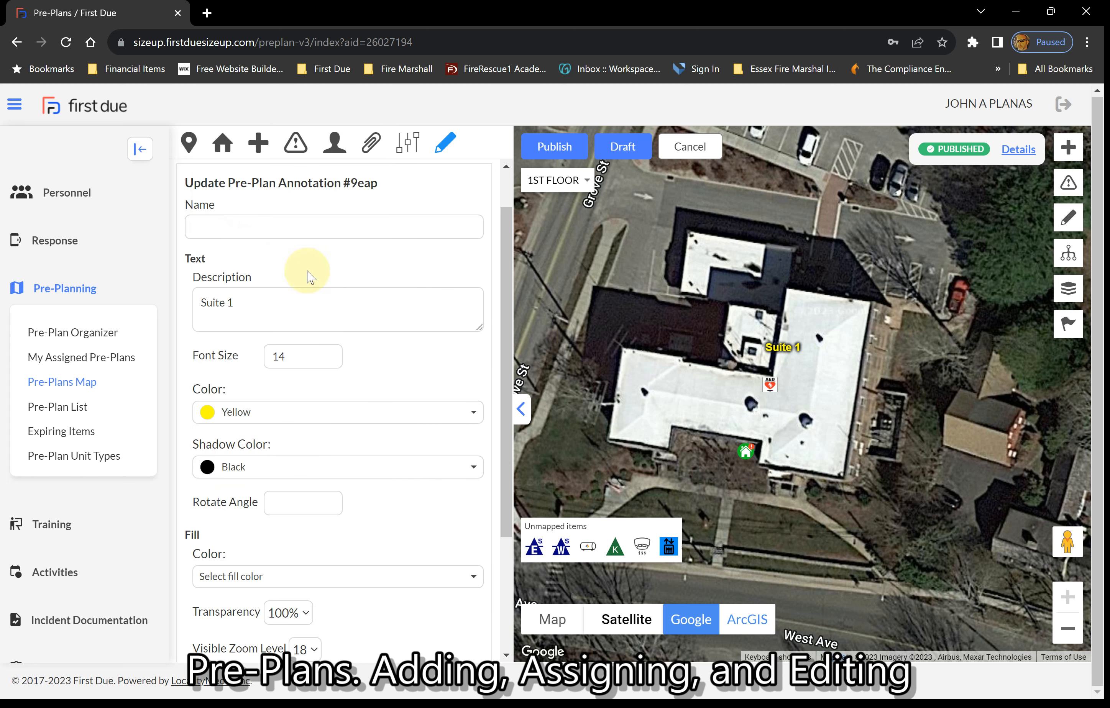
left_click_drag(798, 356, 826, 364)
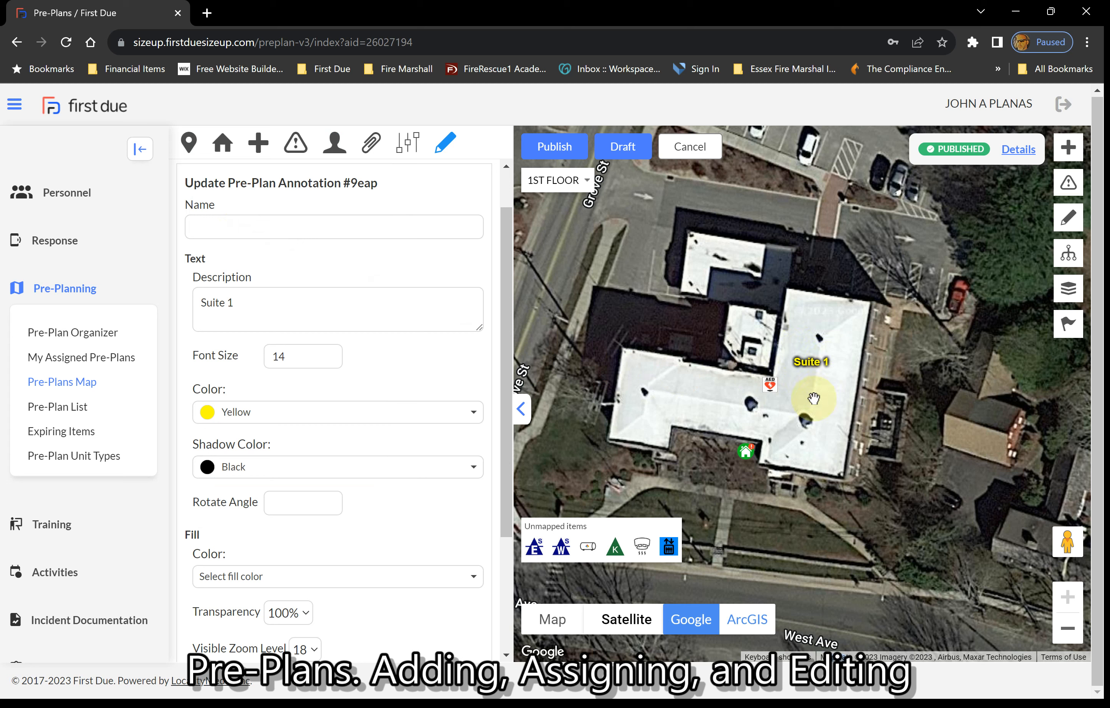
Try rotate angles of 30, 50, 60 and 90 on the Suite 1 text, and clear the angle.
scroll(323, 404, "down", 1)
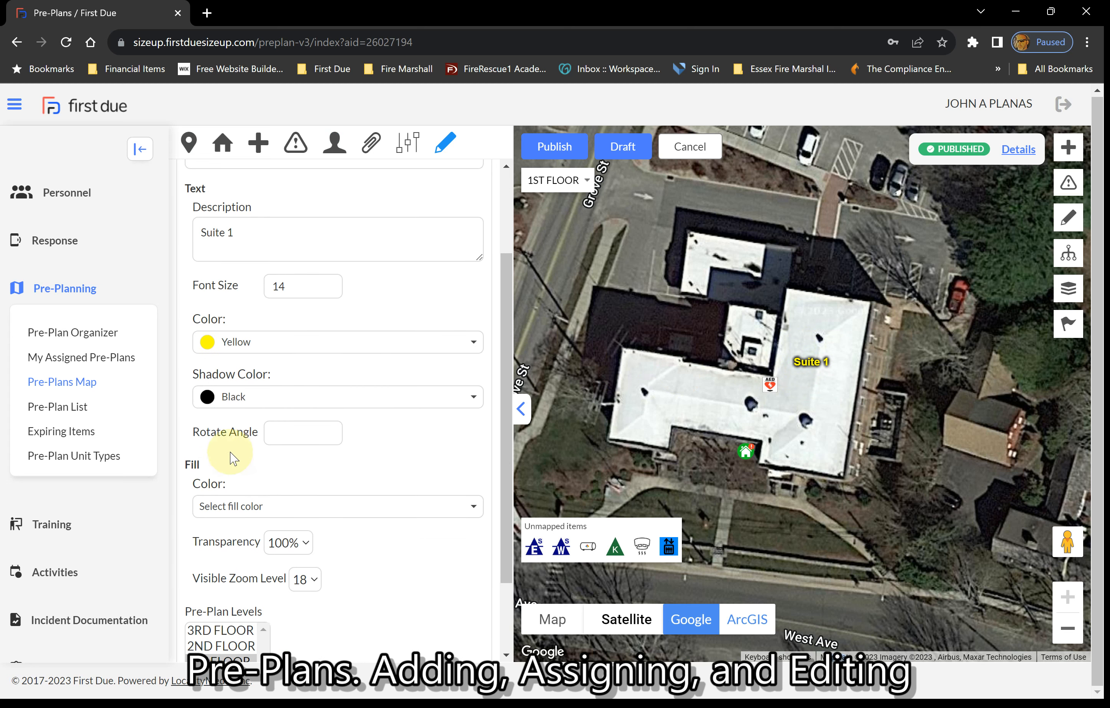
left_click(305, 440)
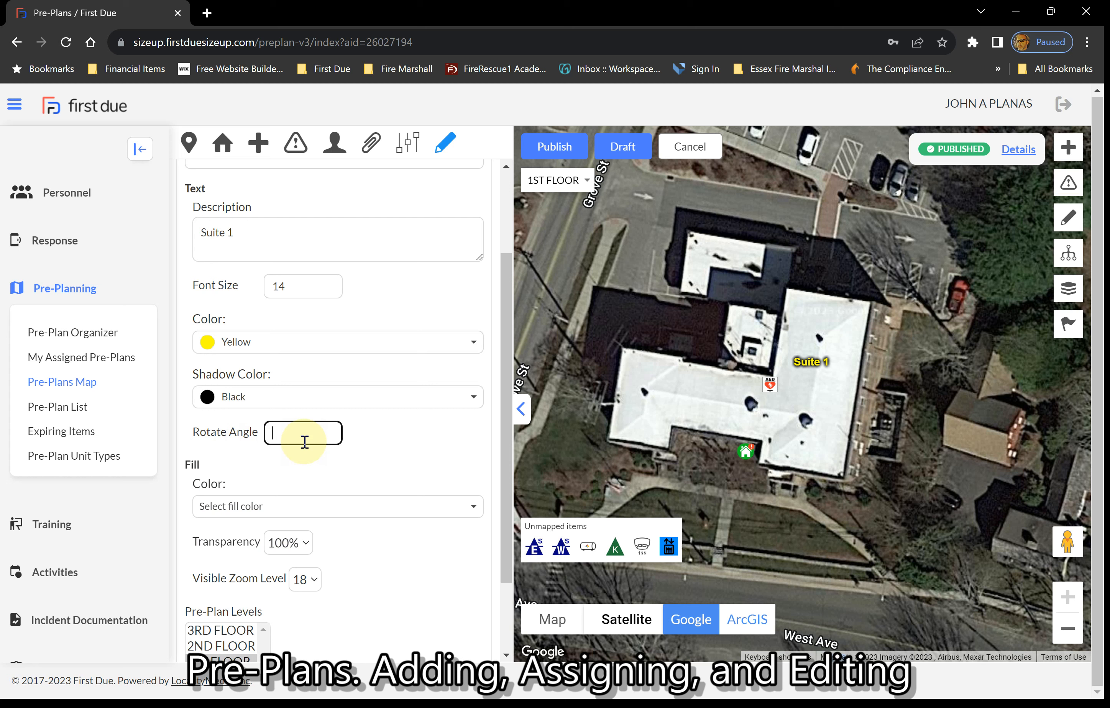
type("3050")
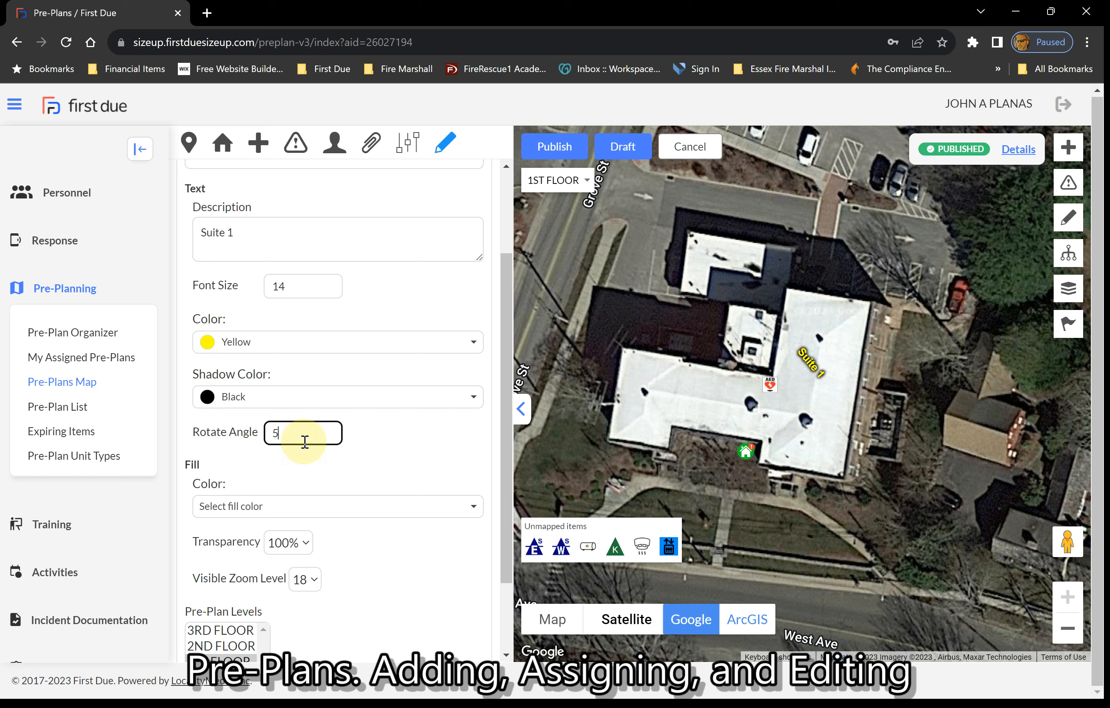
key("BackSpace")
type("60")
key("BackSpace")
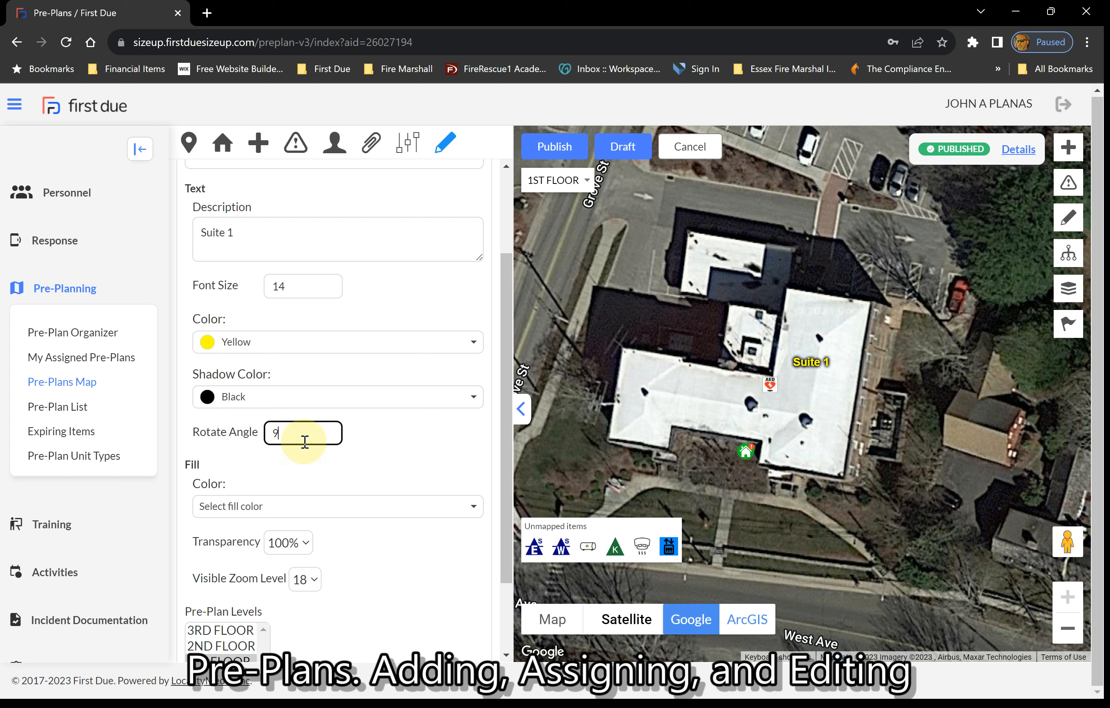
type("0")
key("BackSpace")
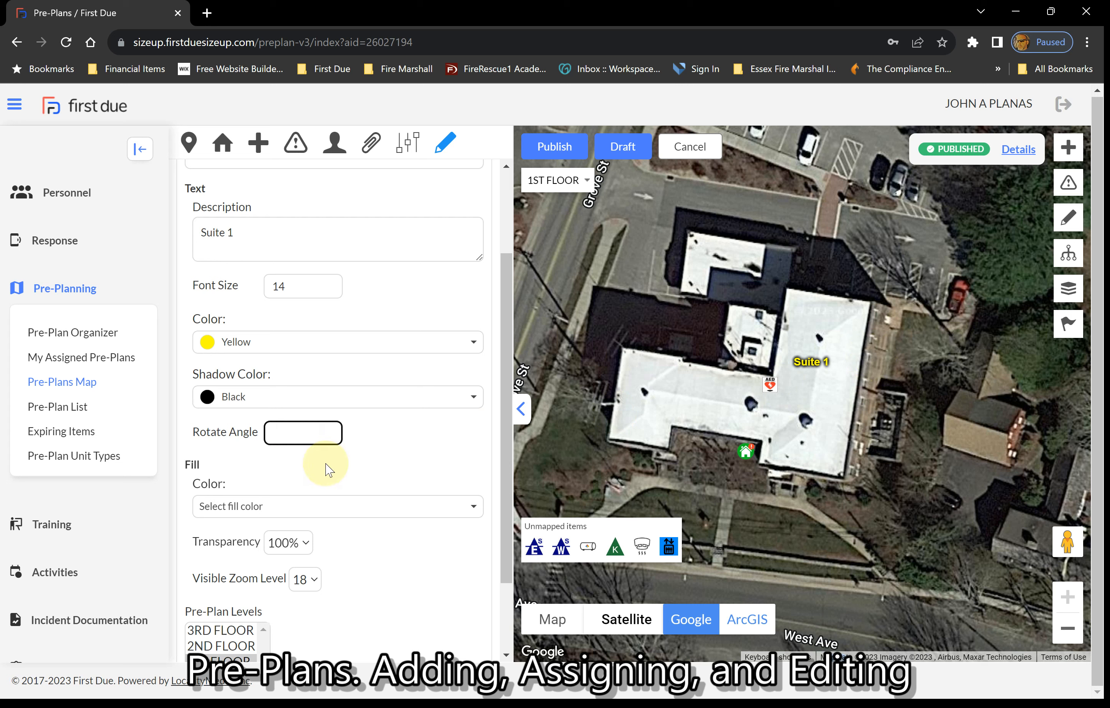
Set the Suite 1 annotation's fill color to Maroon with 50% transparency.
left_click(344, 515)
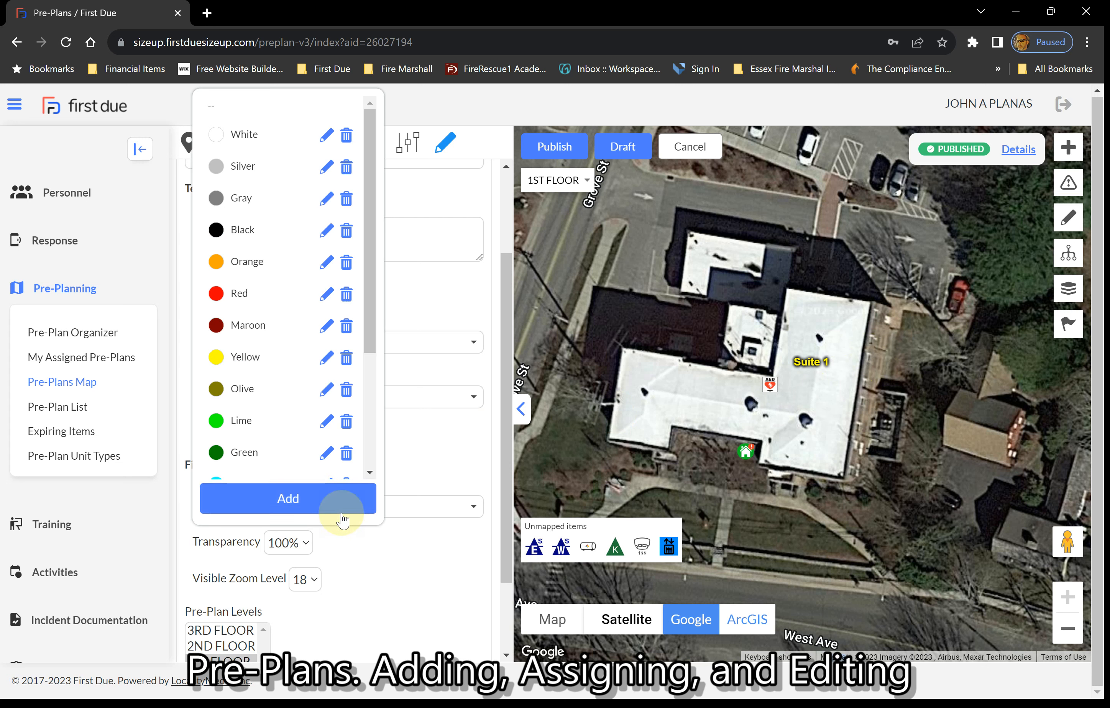
left_click(268, 326)
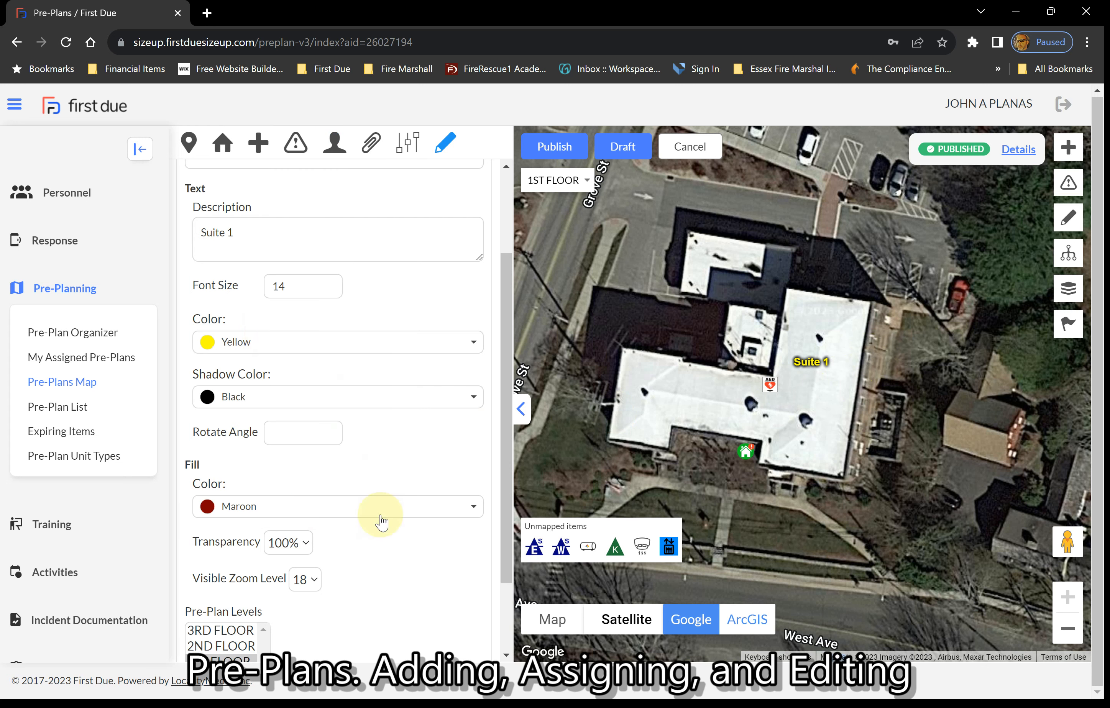
scroll(396, 583, "down", 2)
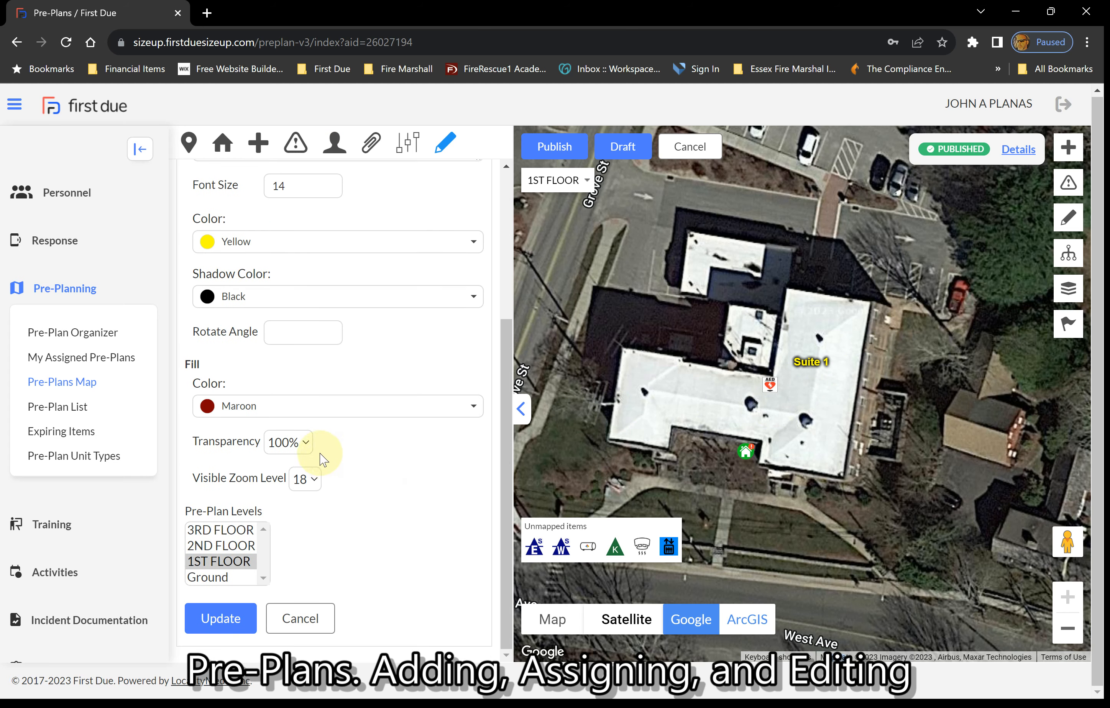
left_click(294, 549)
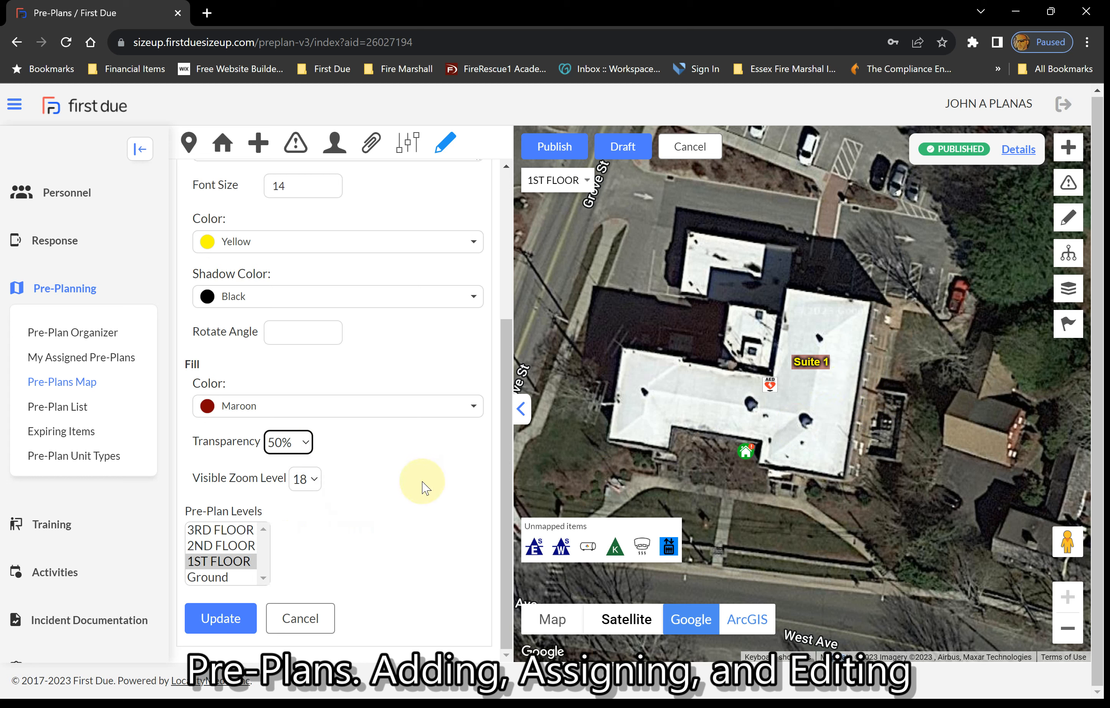
Set the Suite 1 annotation's fill transparency to 100%, clear its fill color, and discard the annotation edits.
left_click(389, 410)
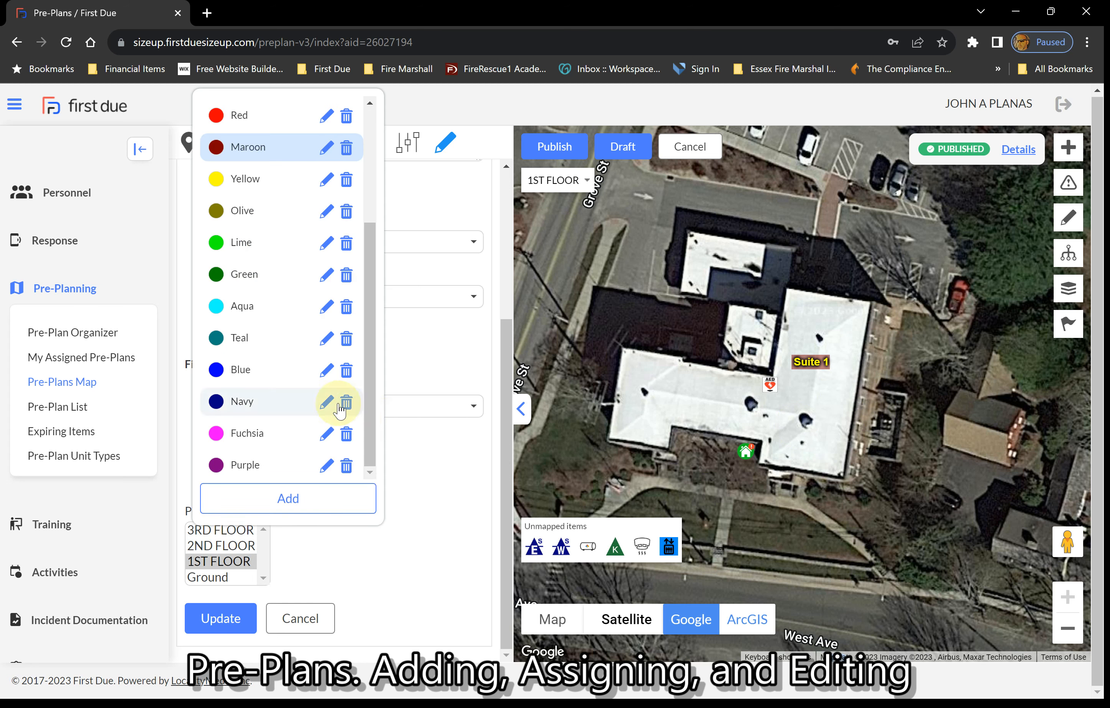
left_click(466, 486)
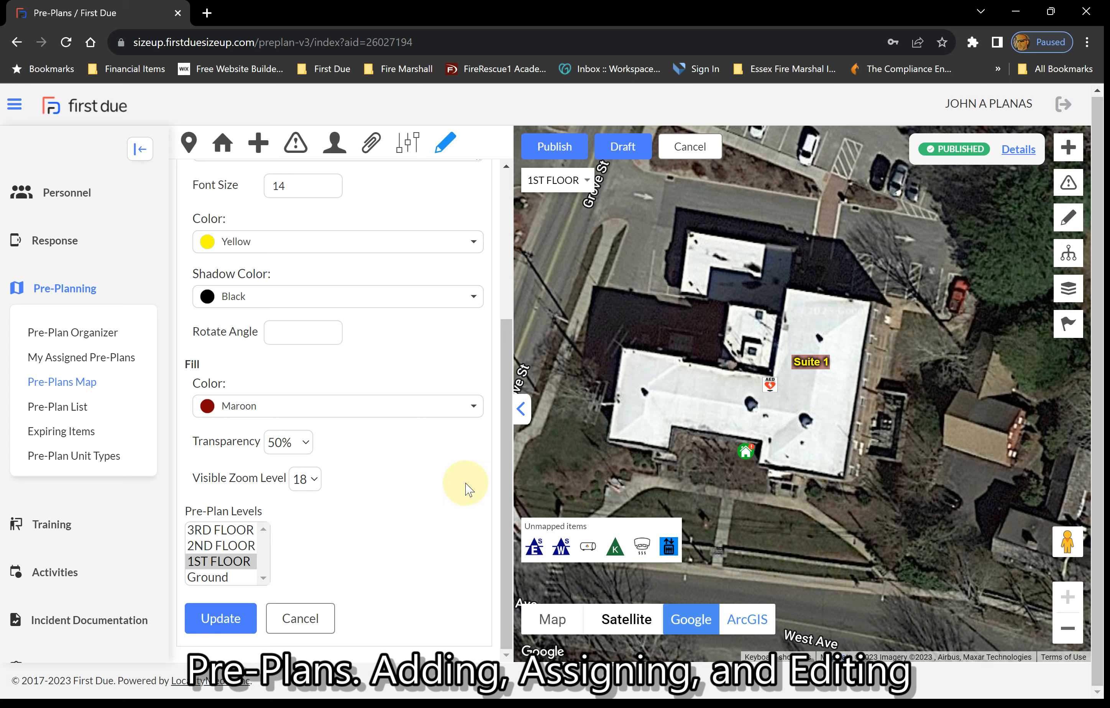
left_click(303, 443)
left_click(269, 616)
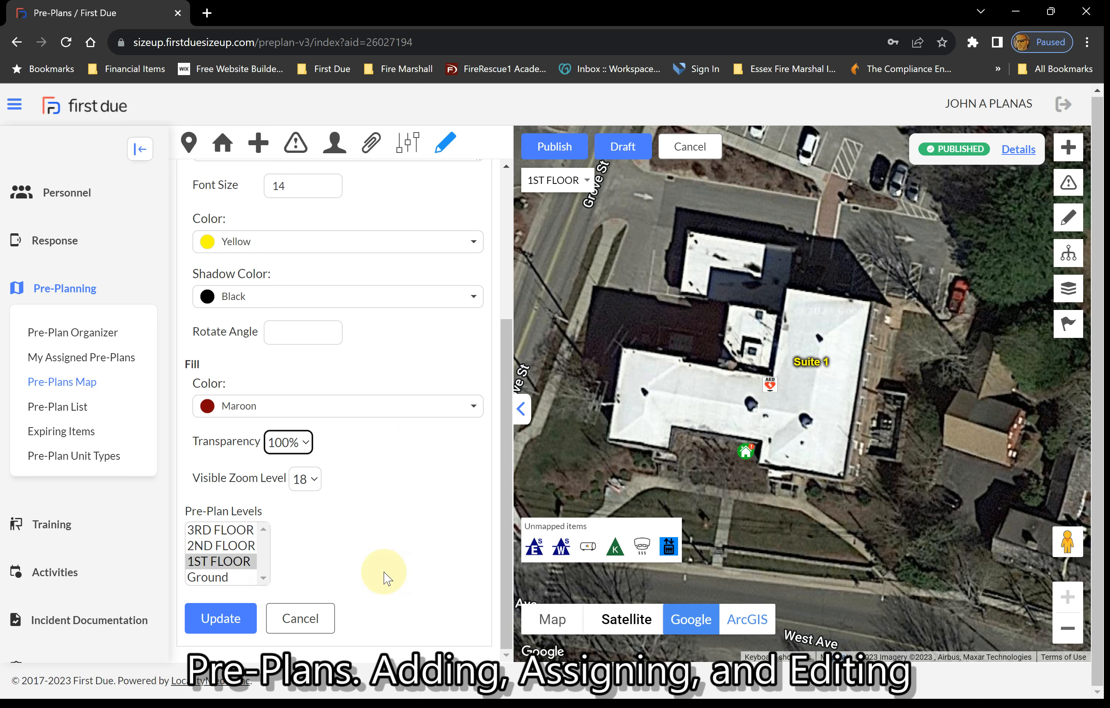
left_click(471, 410)
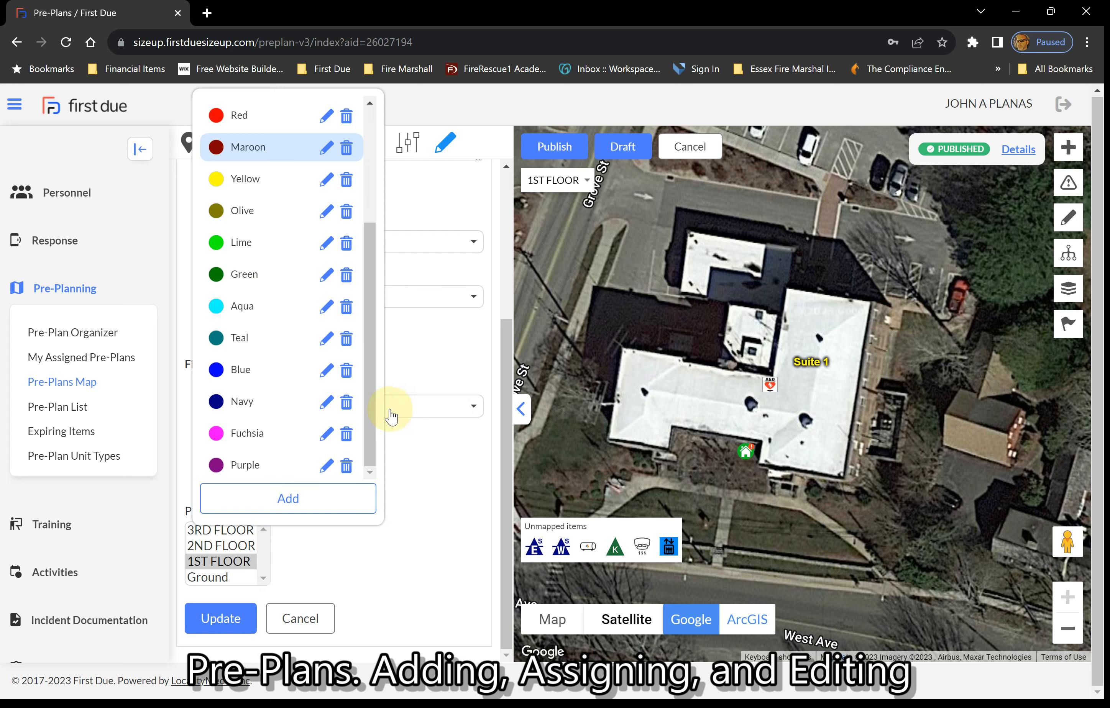
scroll(228, 301, "up", 4)
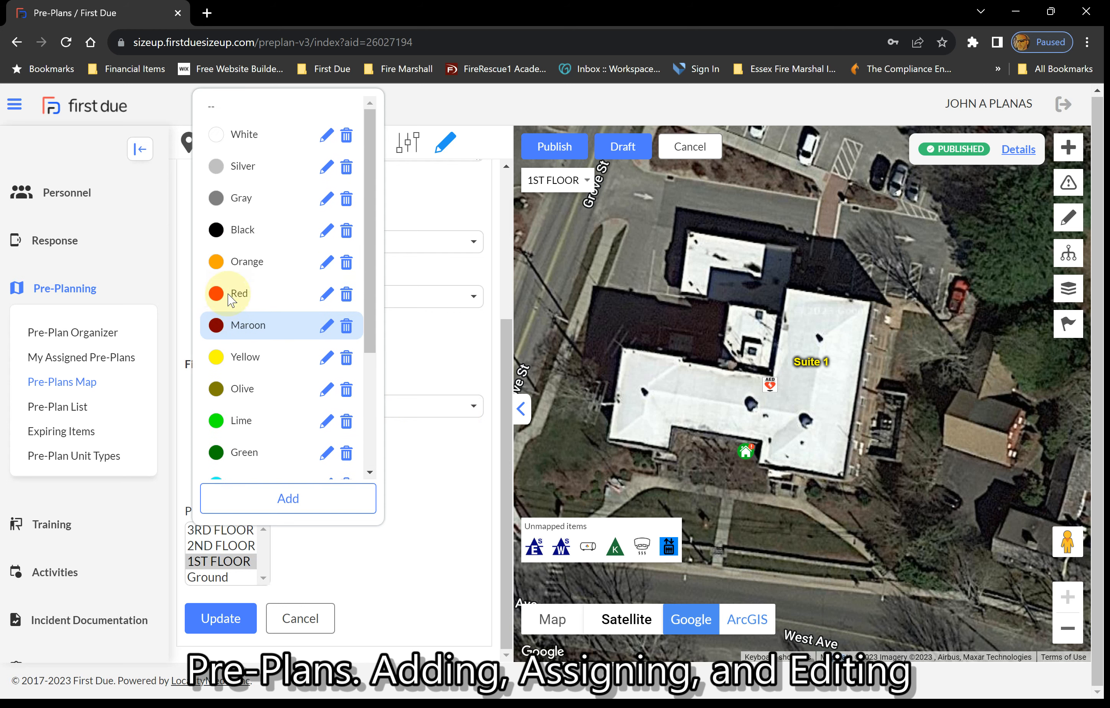
left_click(293, 119)
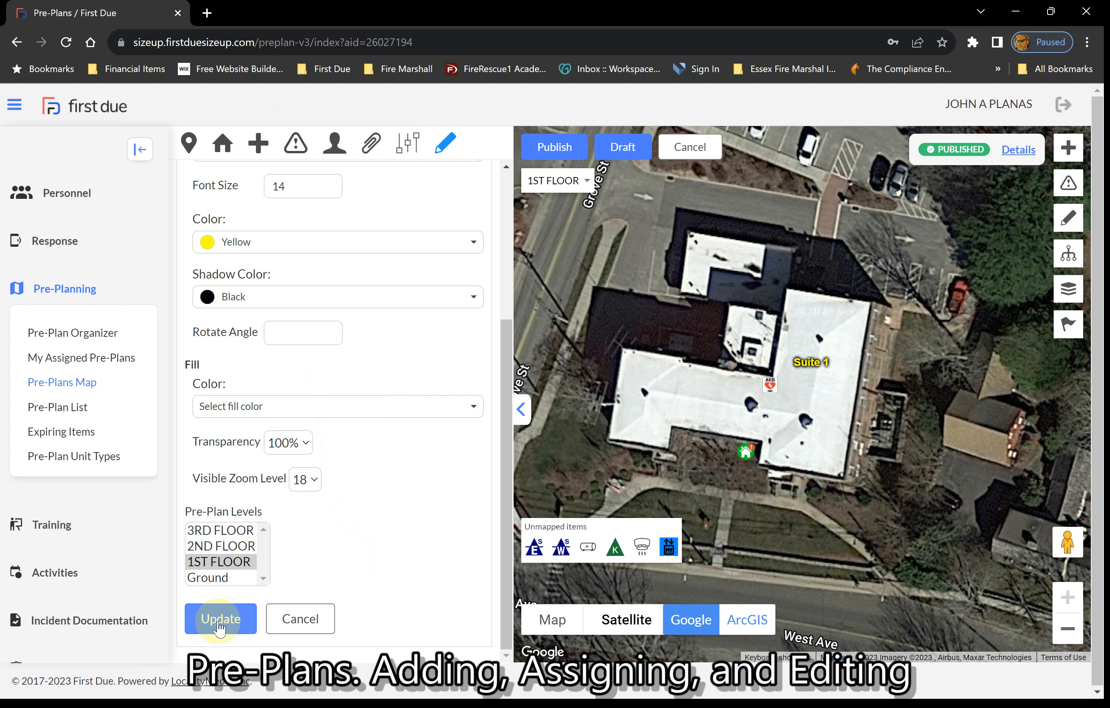
left_click(301, 619)
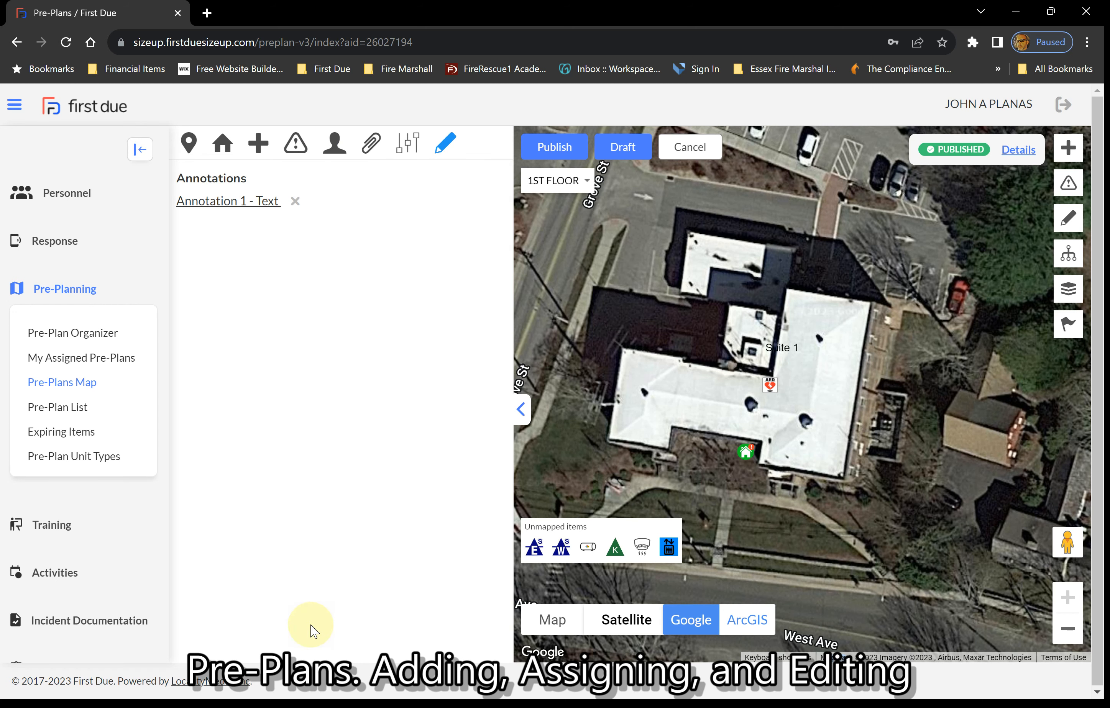
Delete the Suite 1 text annotation from the map.
left_click(795, 354)
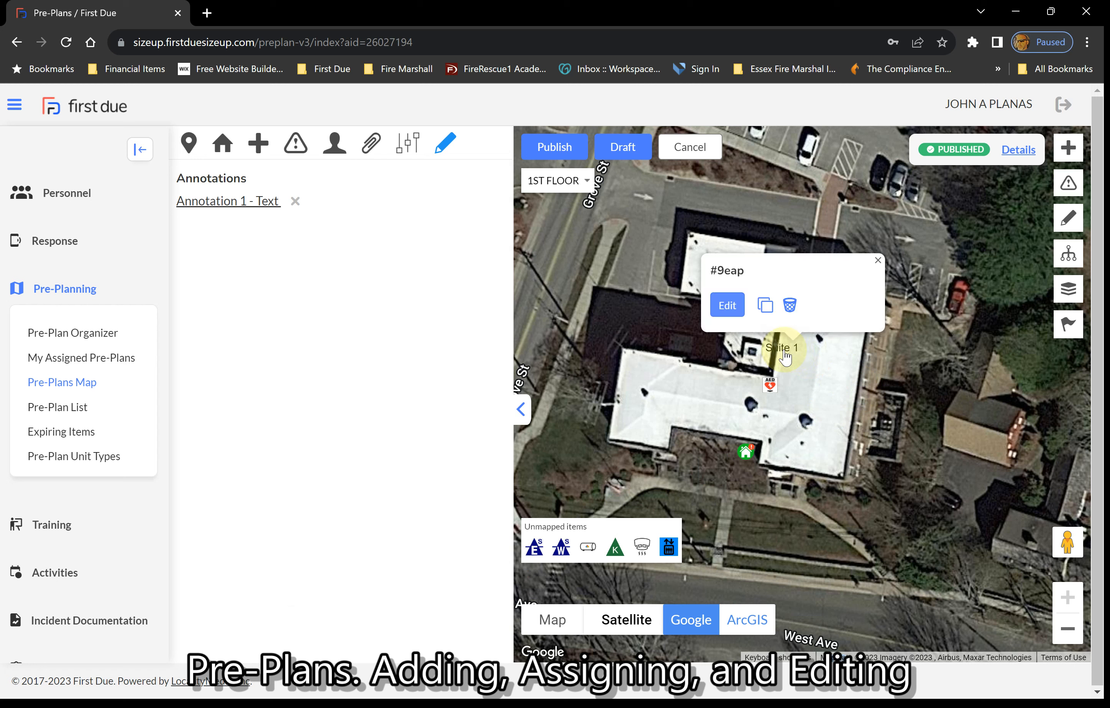
left_click(790, 305)
left_click(627, 131)
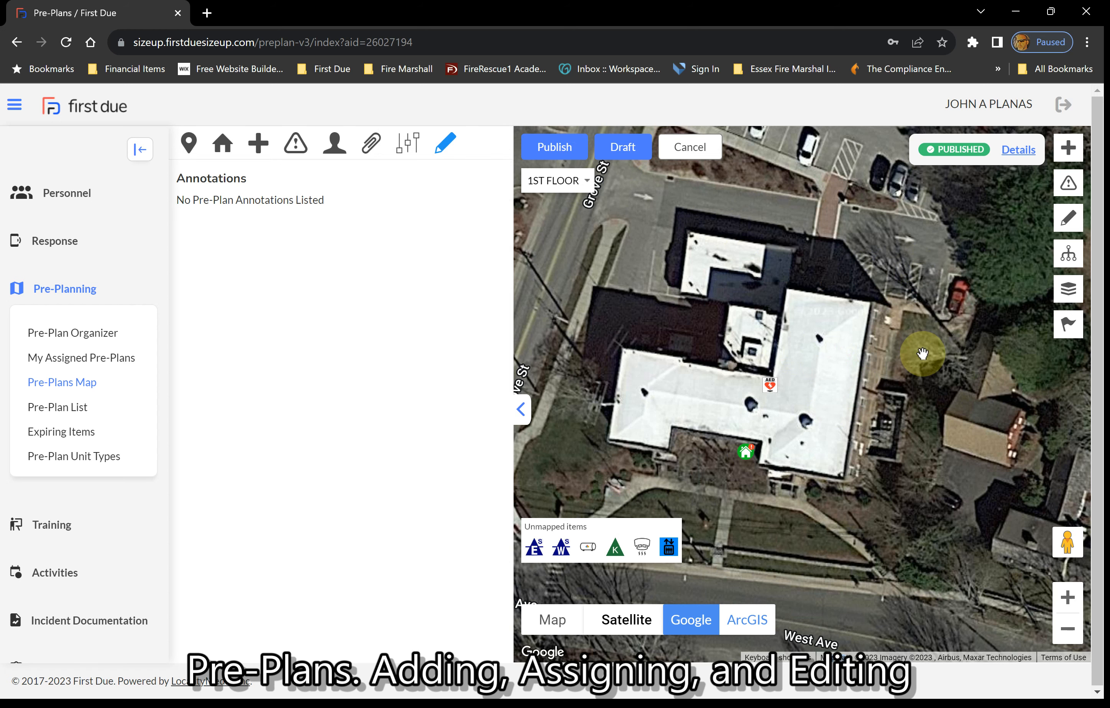
Measure the distance from West Ave up Grandview Terrace toward the houses, and save the measurement on the map.
scroll(922, 354, "down", 1)
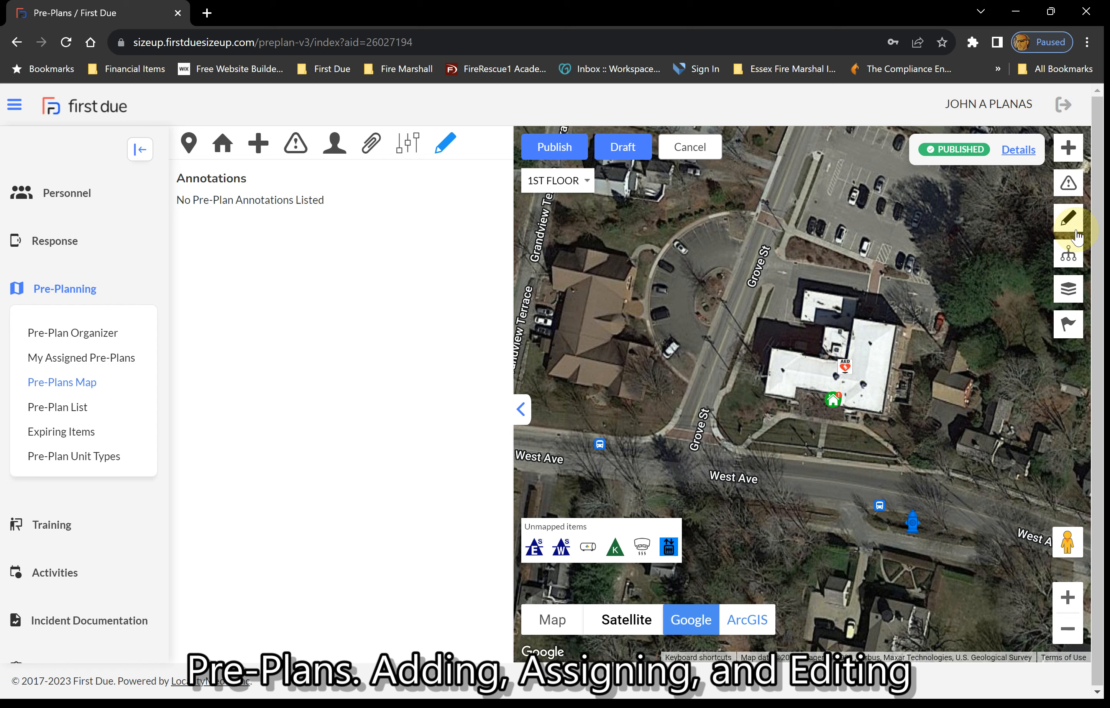
left_click(1076, 233)
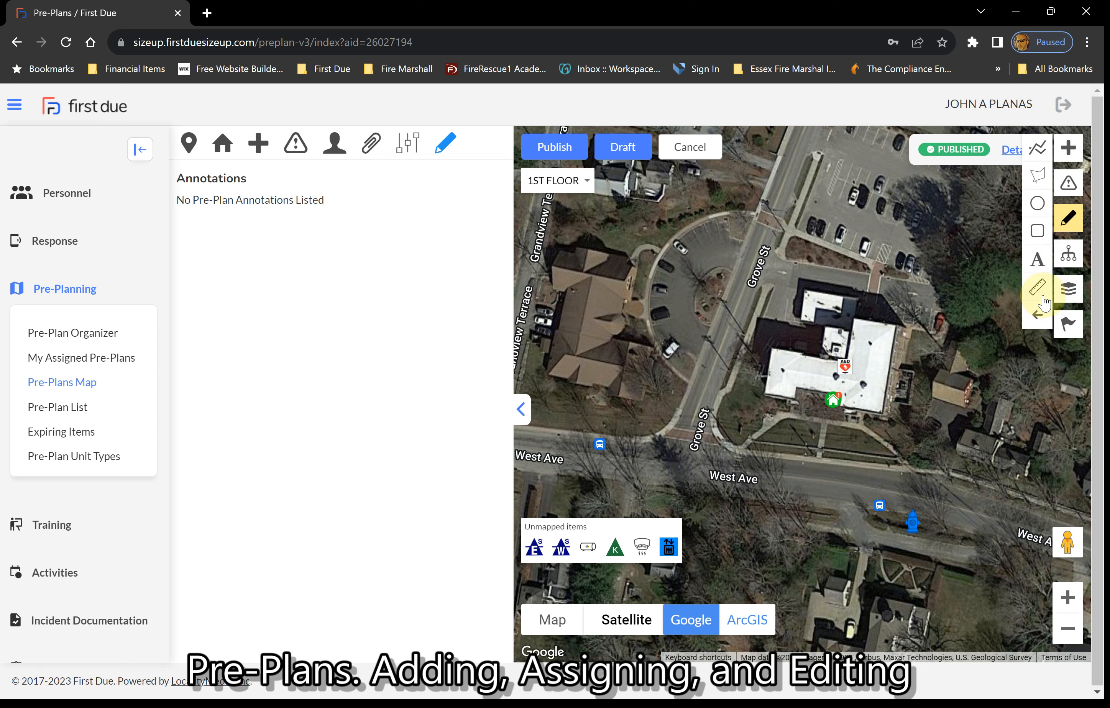
scroll(867, 371, "down", 1)
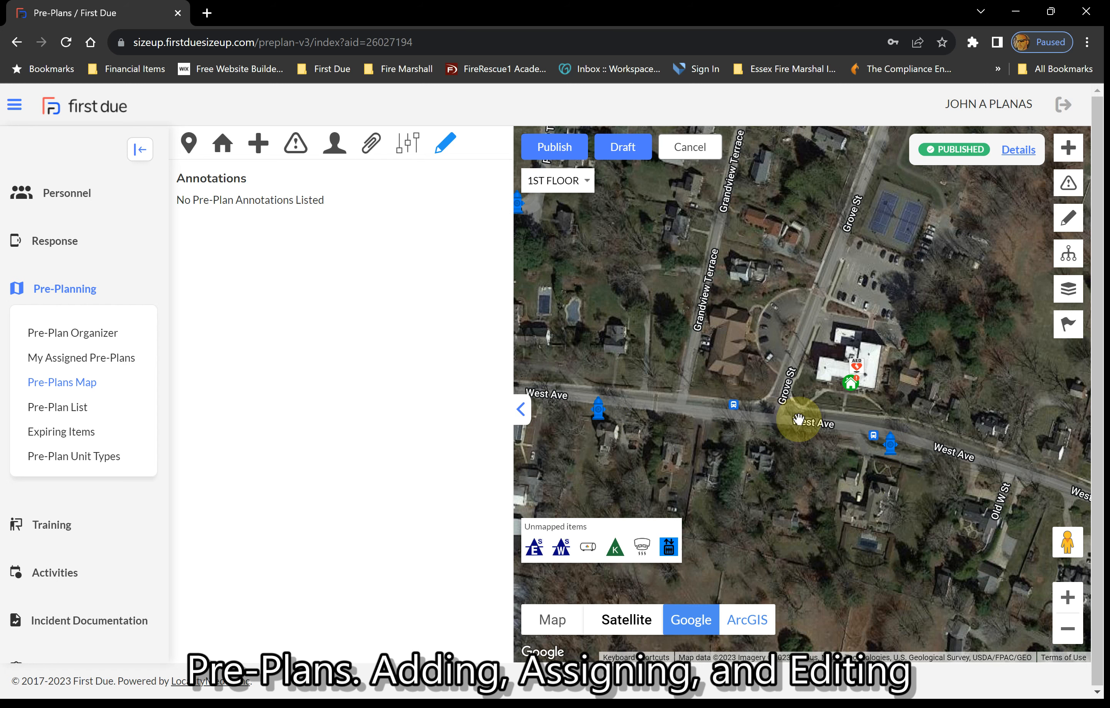
left_click_drag(799, 420, 829, 461)
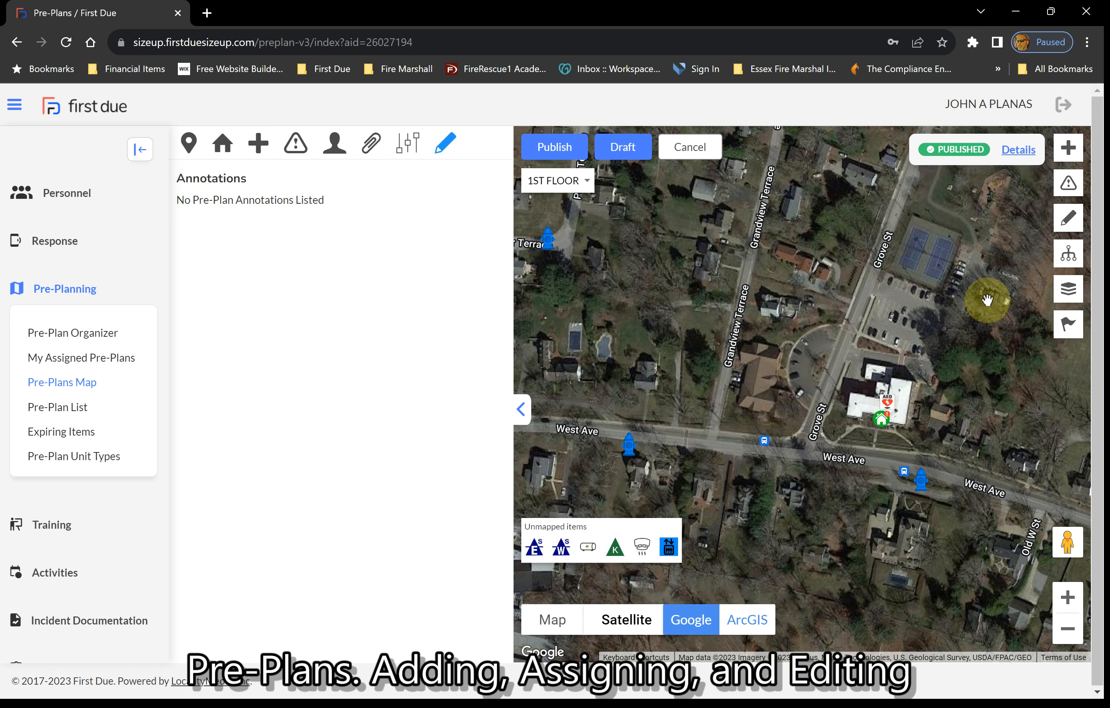
left_click(1078, 230)
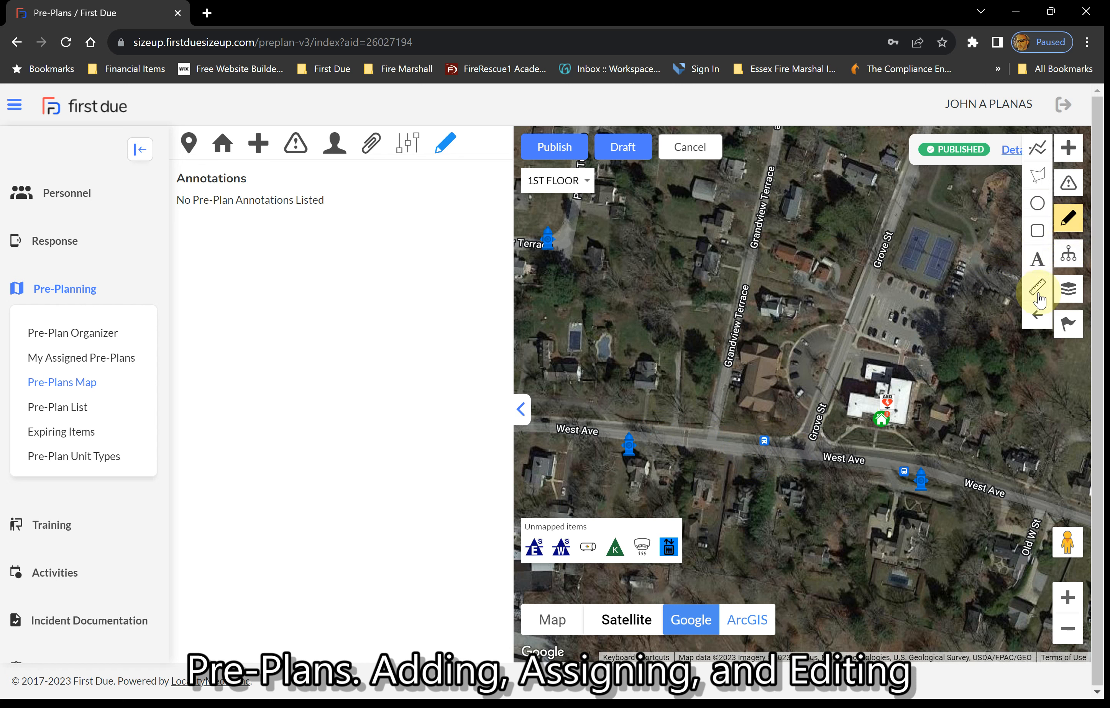
left_click(1038, 297)
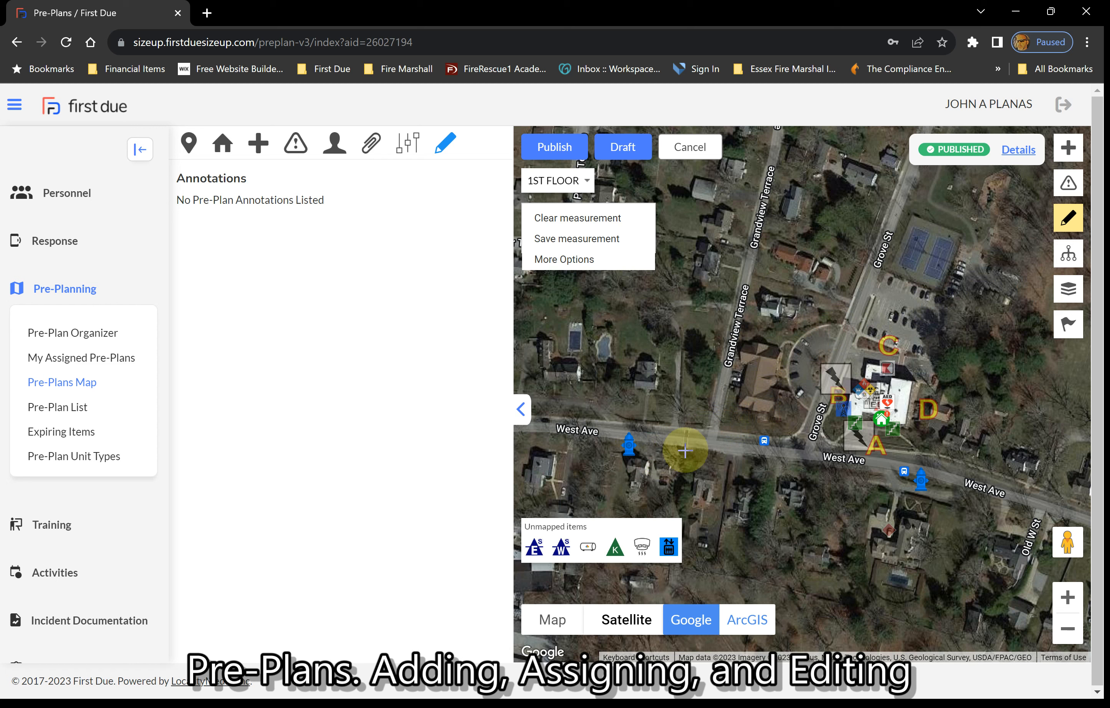
left_click(711, 434)
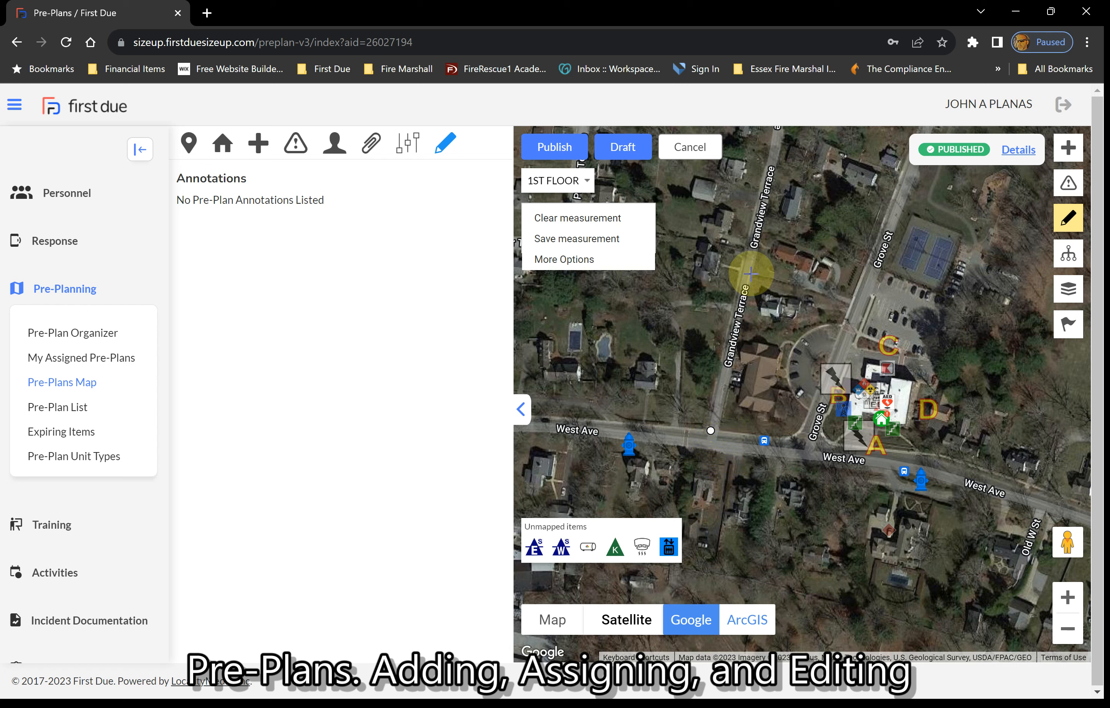
left_click(750, 269)
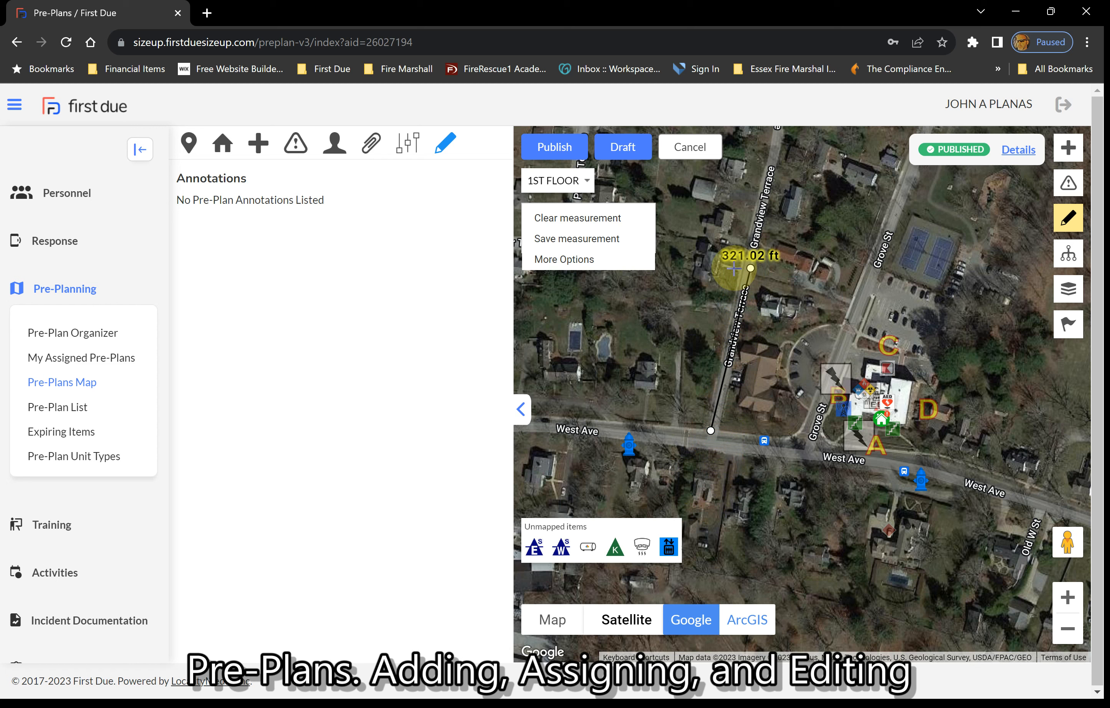
left_click(604, 240)
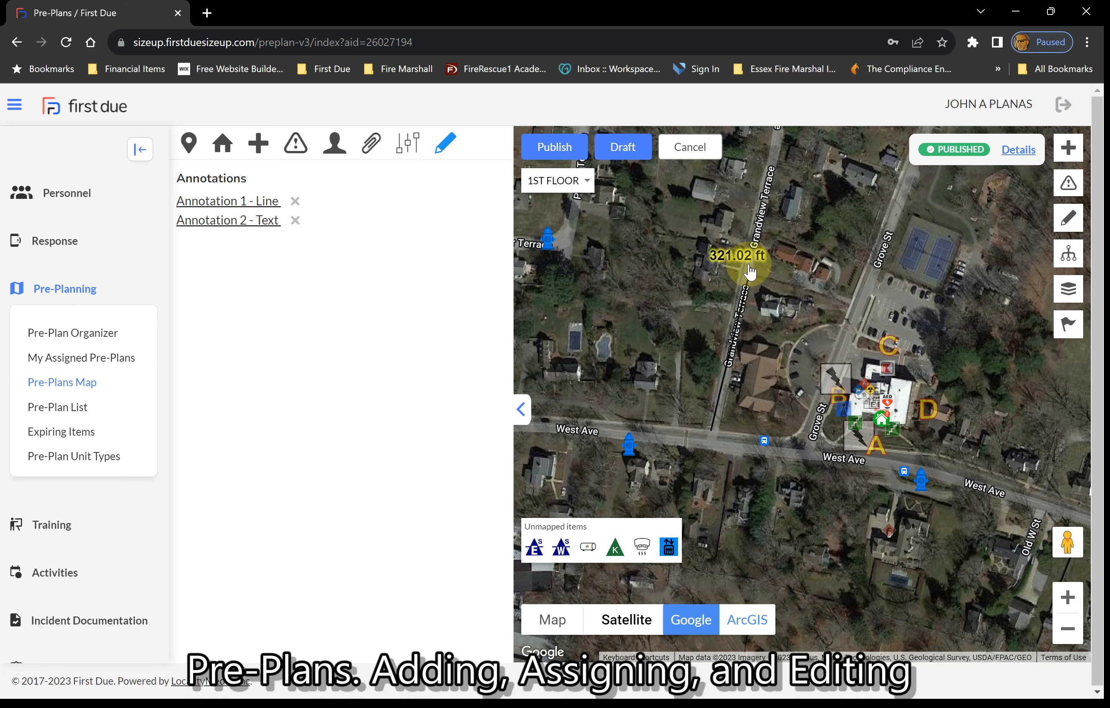
Name the saved measurement's text "Draft lay to house", color it Maroon, review its remaining options, and discard the edits.
left_click(750, 271)
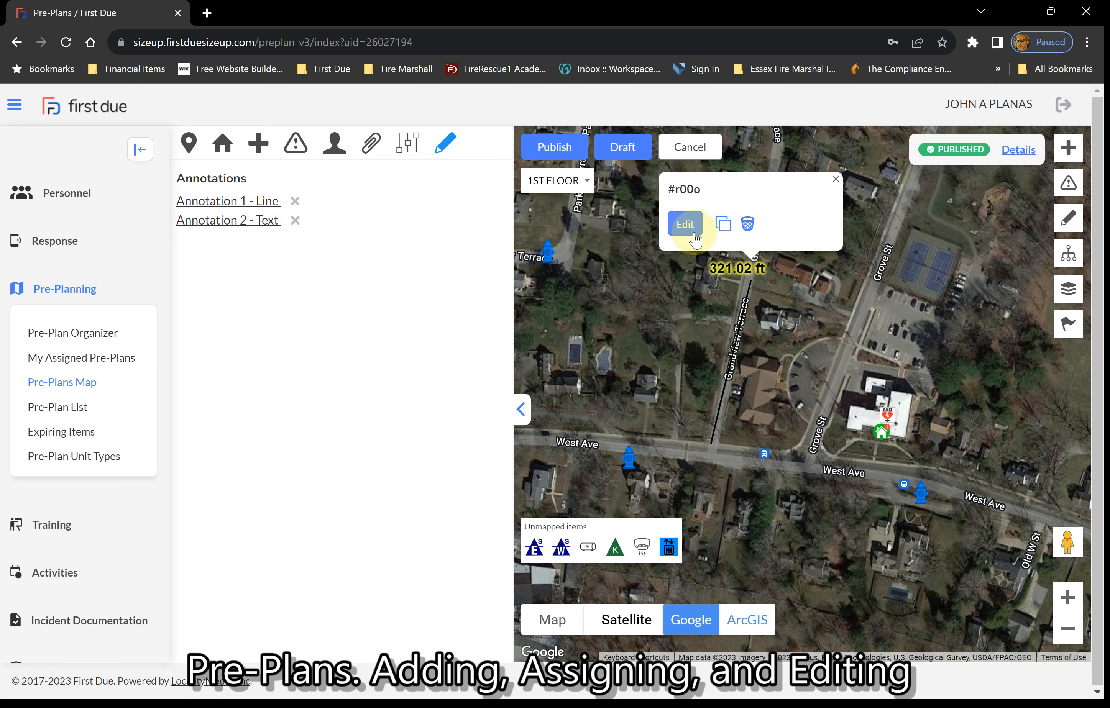
left_click(685, 224)
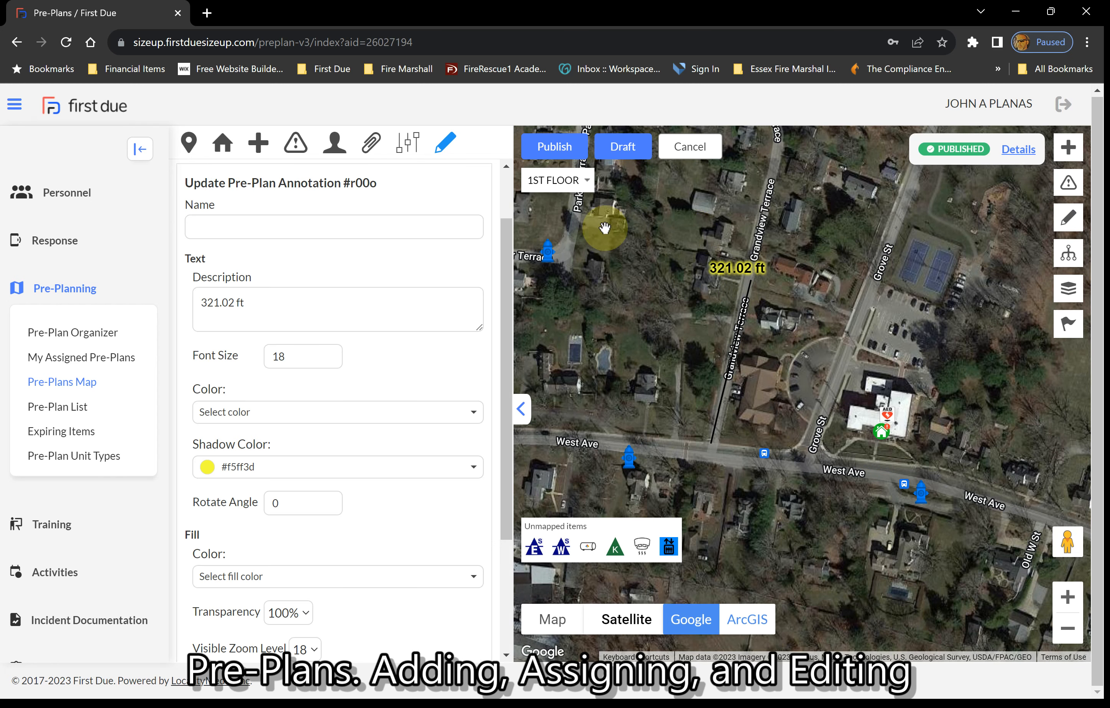
left_click(200, 232)
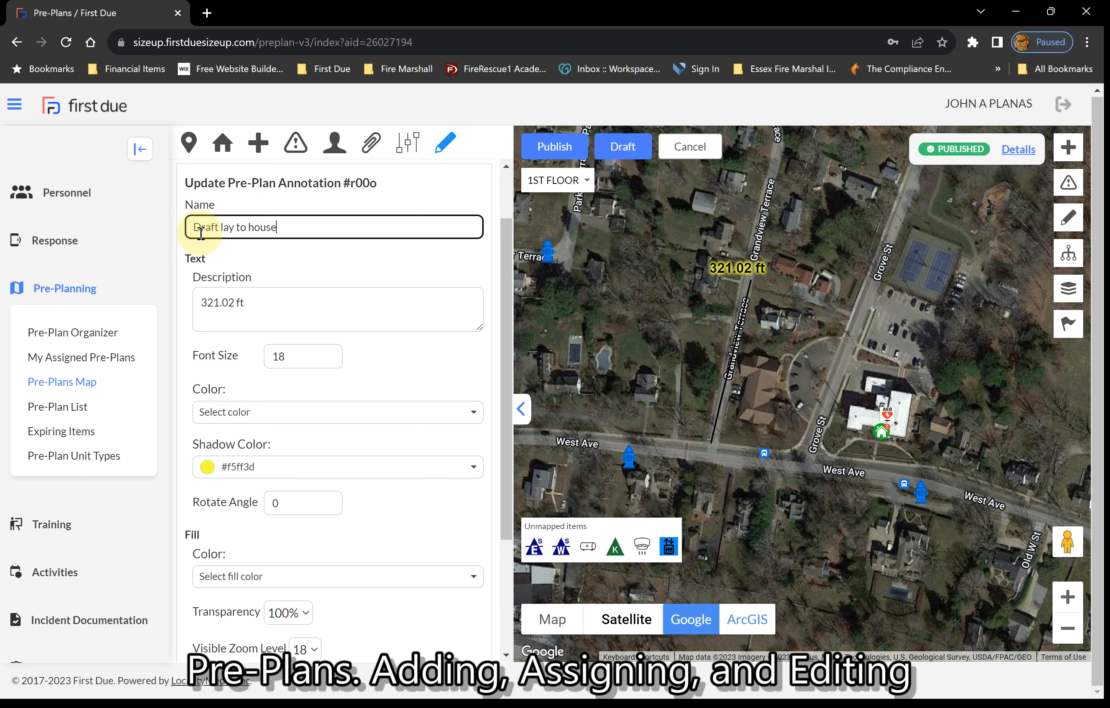
left_click(266, 432)
left_click(256, 329)
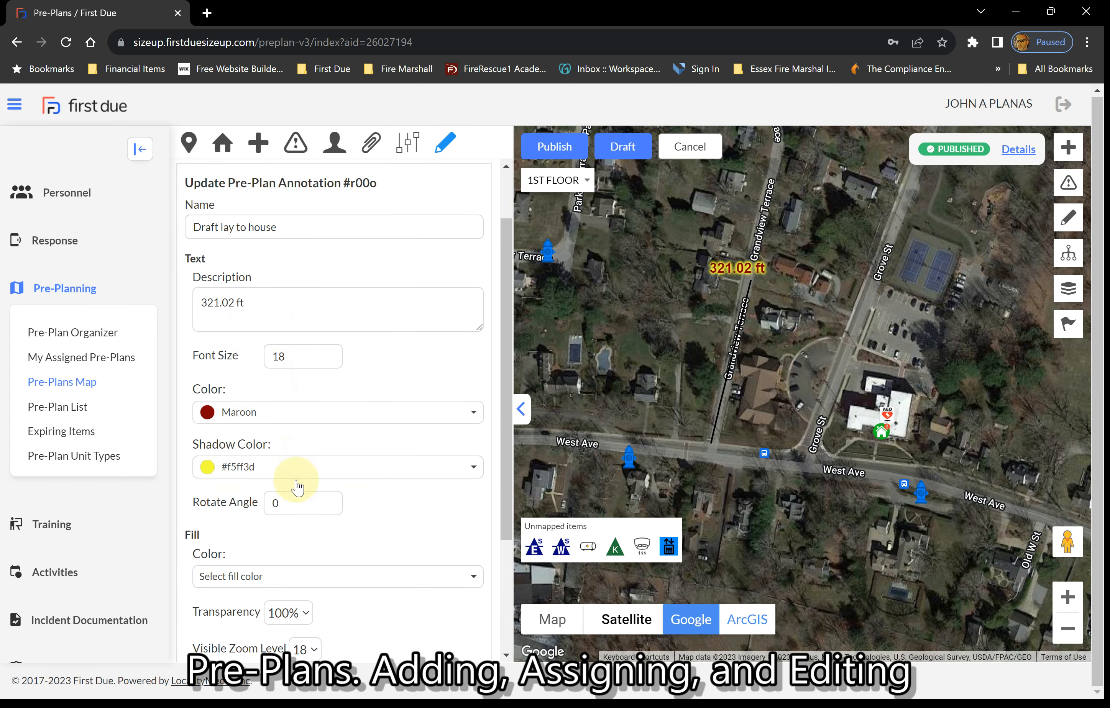
scroll(345, 471, "down", 2)
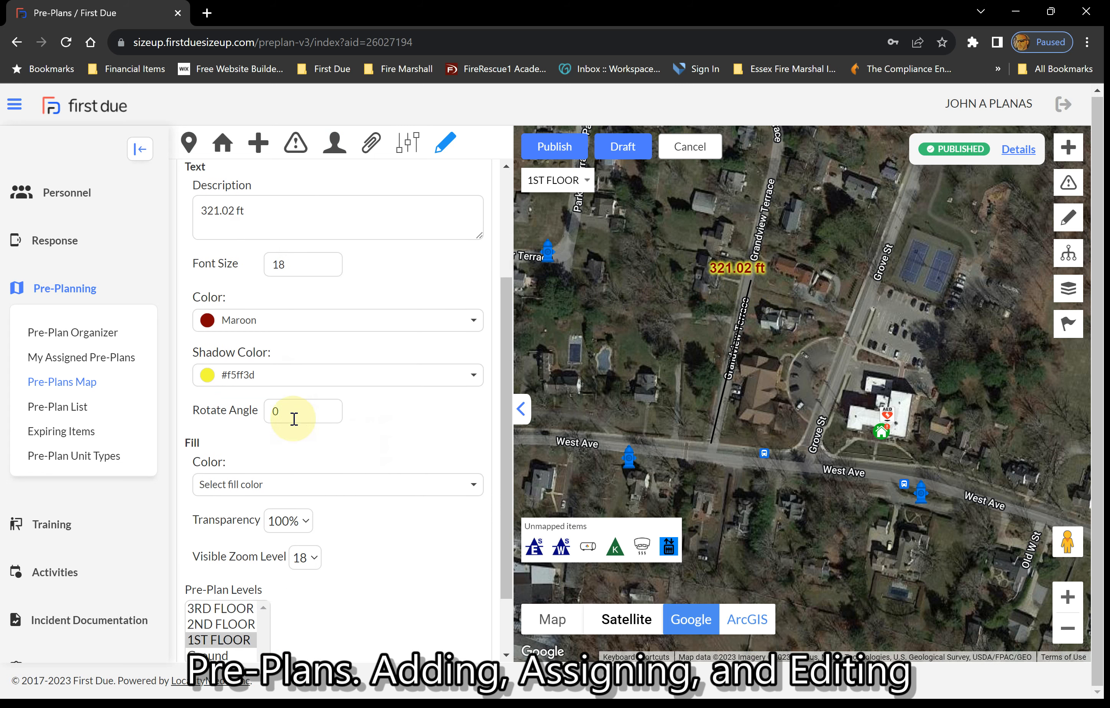
scroll(415, 546, "down", 2)
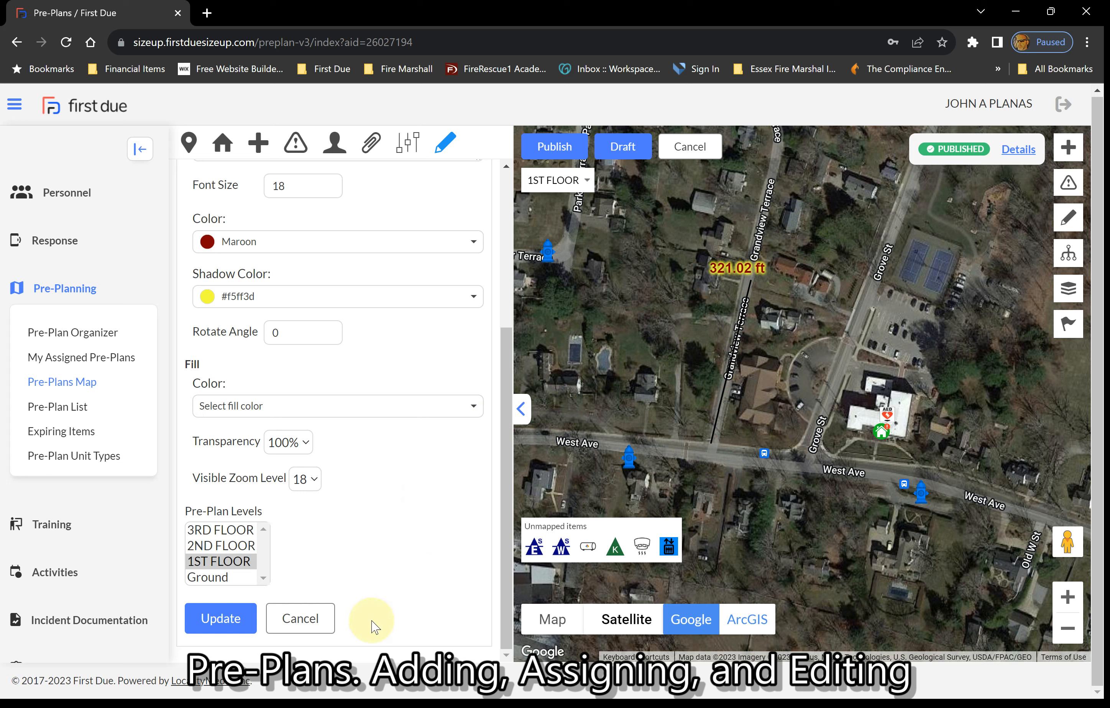
left_click(297, 619)
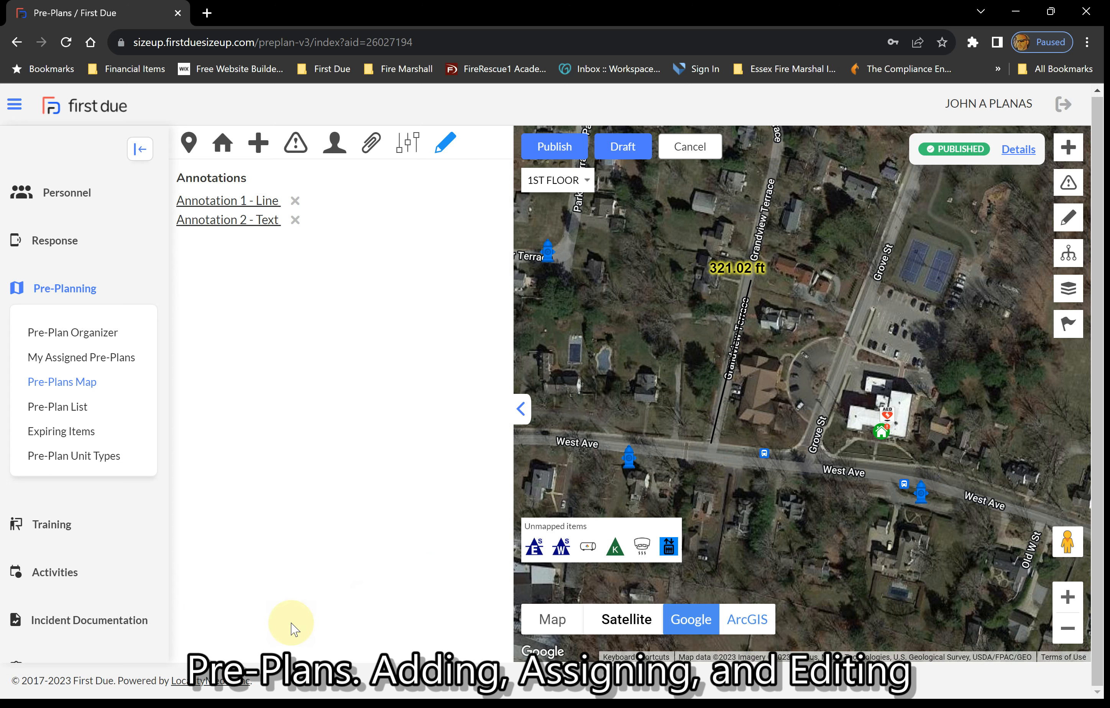
Delete the measurement's distance text and its line along Grandview Terrace.
left_click(729, 280)
left_click(748, 226)
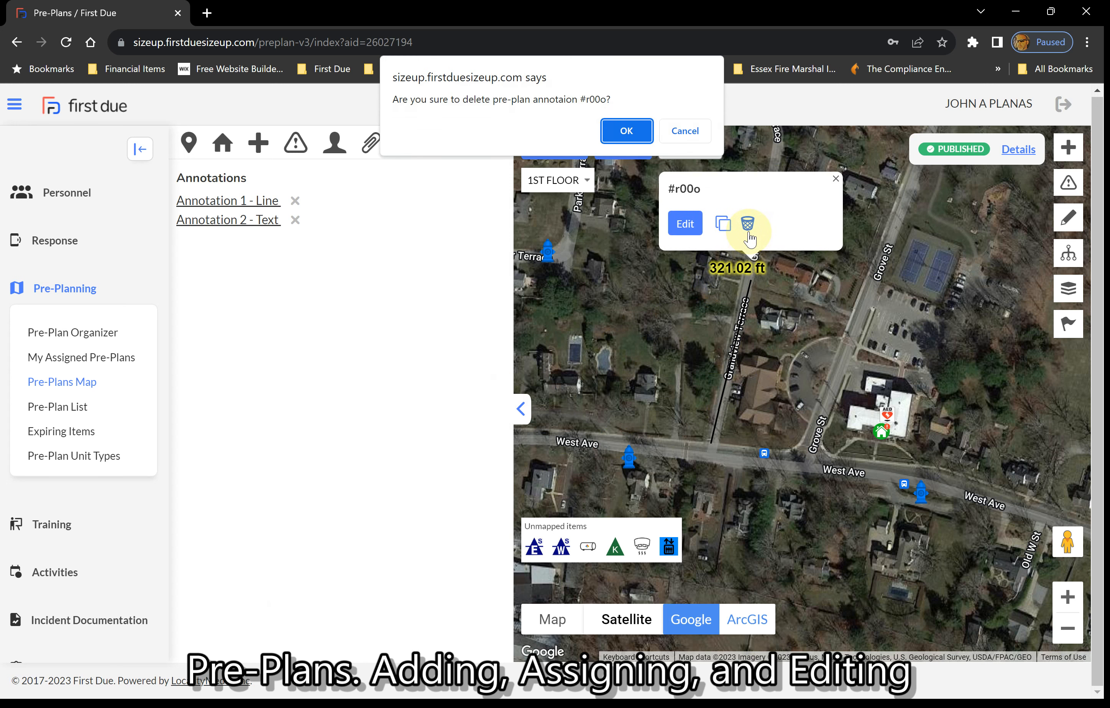
left_click(634, 130)
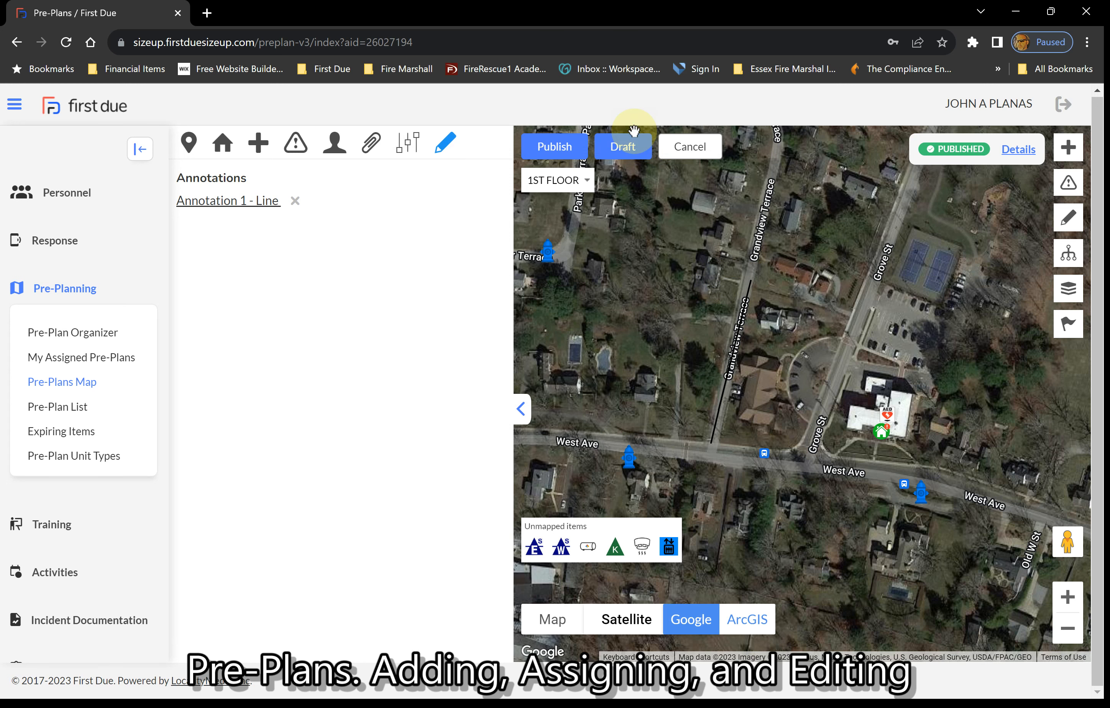
left_click(716, 433)
left_click(712, 386)
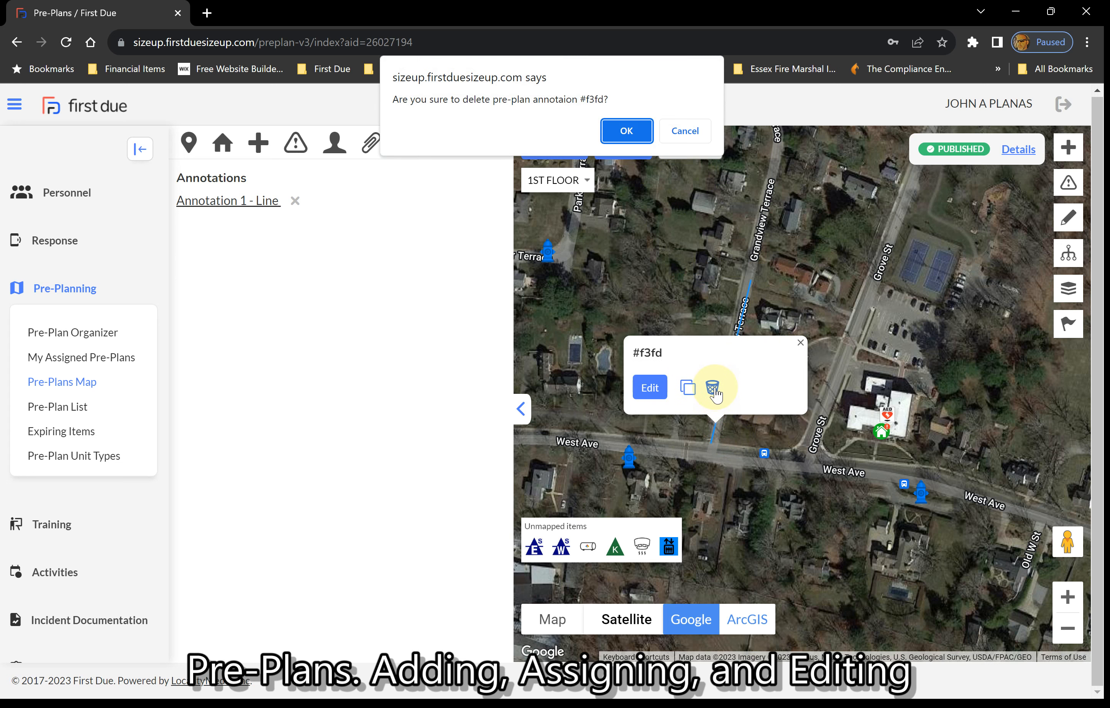
left_click(626, 131)
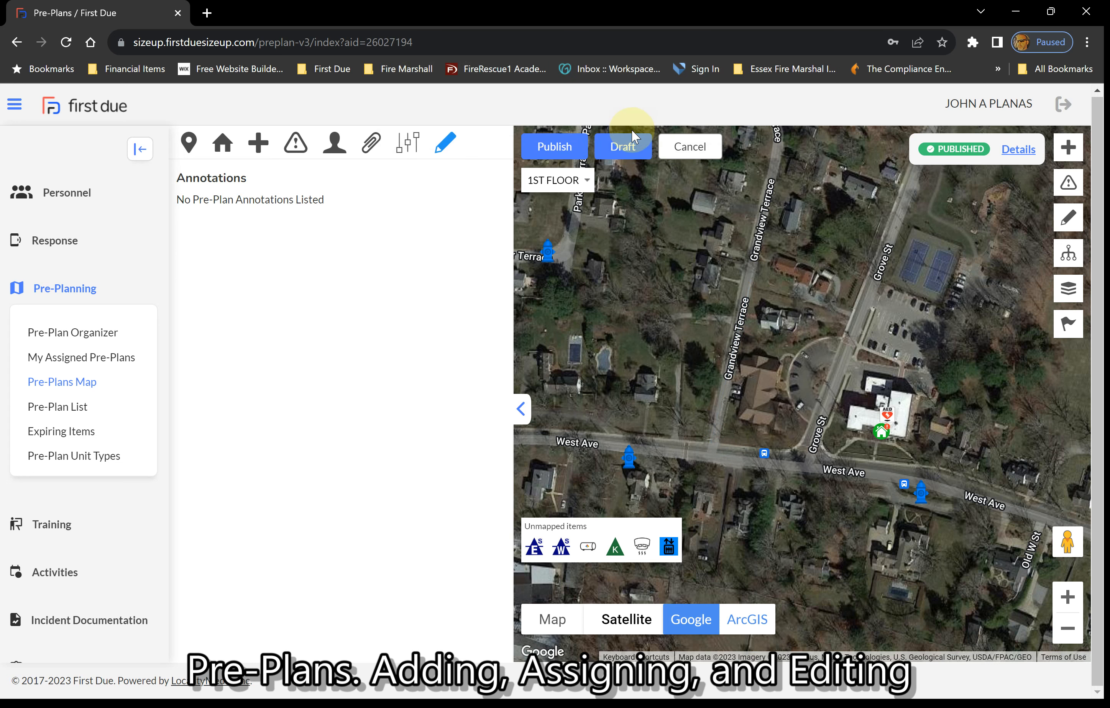
Examine the map's hierarchy toggle and the layer visibility options for hydrants, units, hazmats and annotations around the town hall.
left_click_drag(955, 421, 833, 413)
scroll(833, 413, "up", 1)
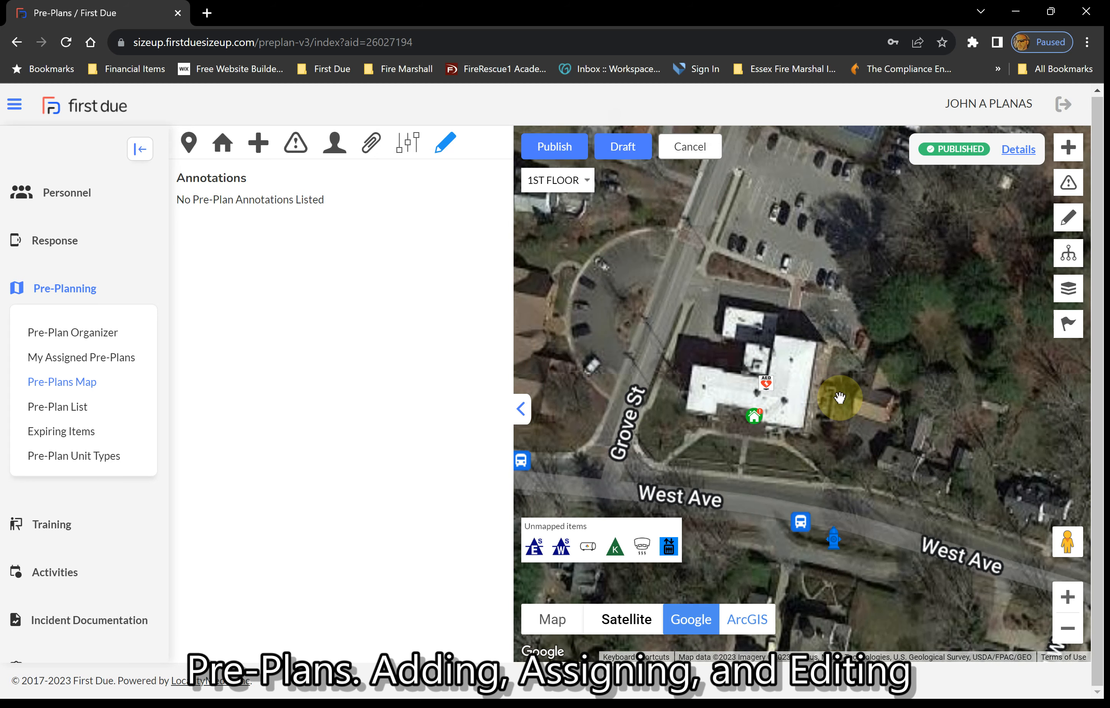
left_click(1066, 262)
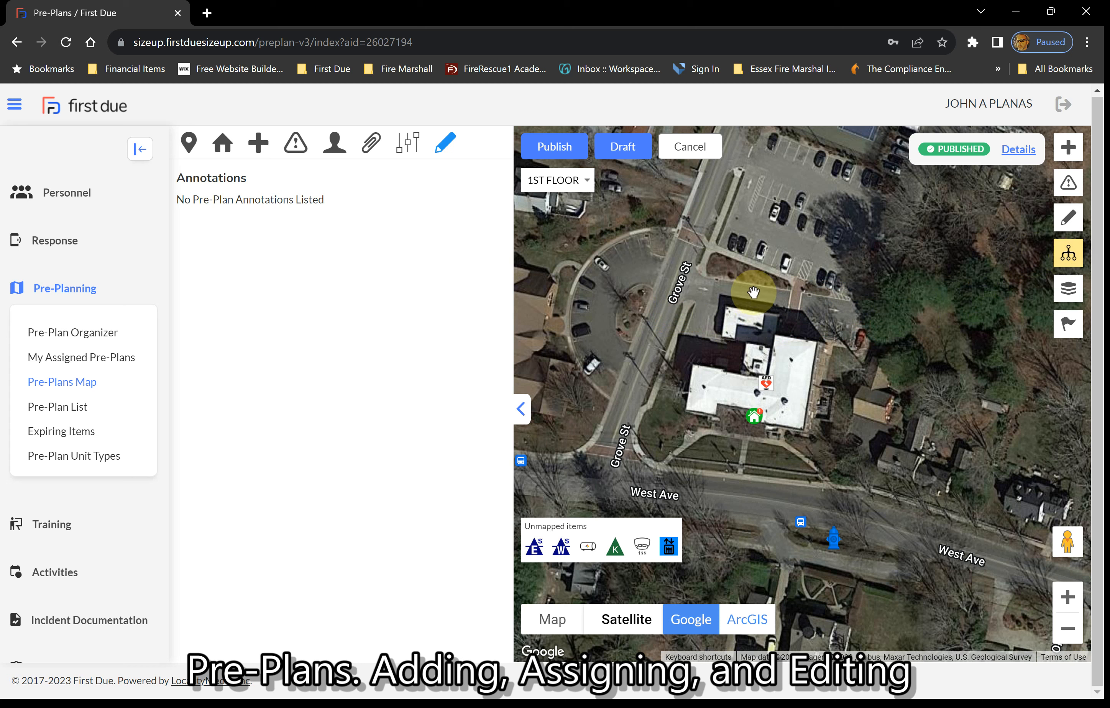
left_click(1065, 297)
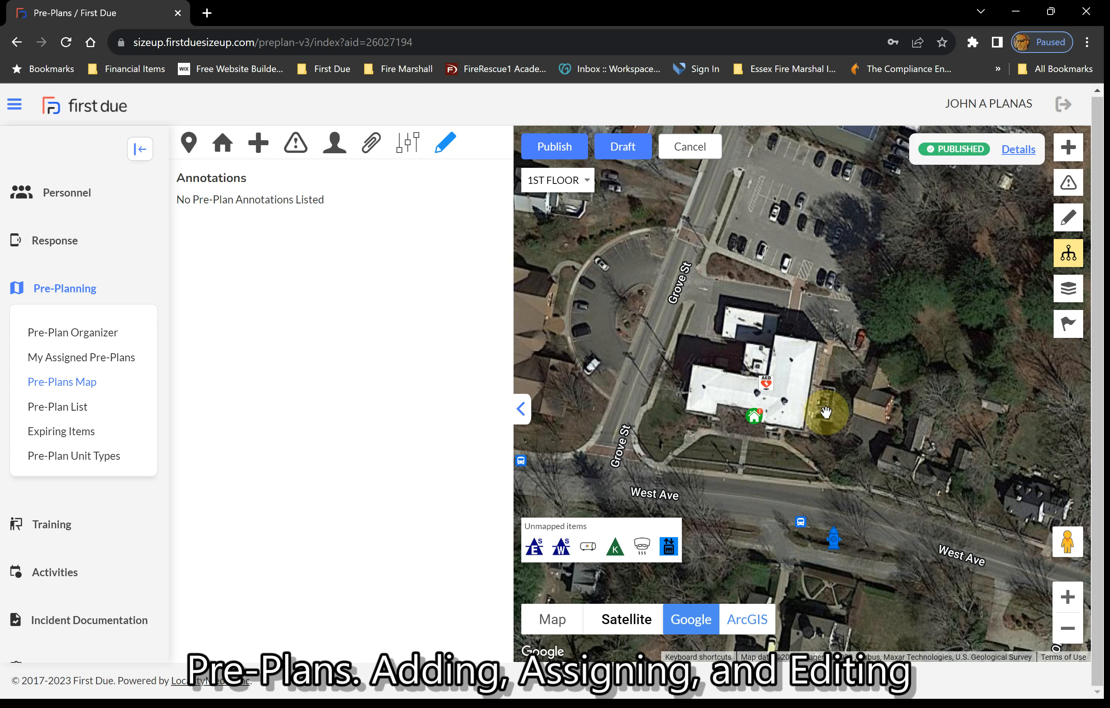
left_click(1070, 299)
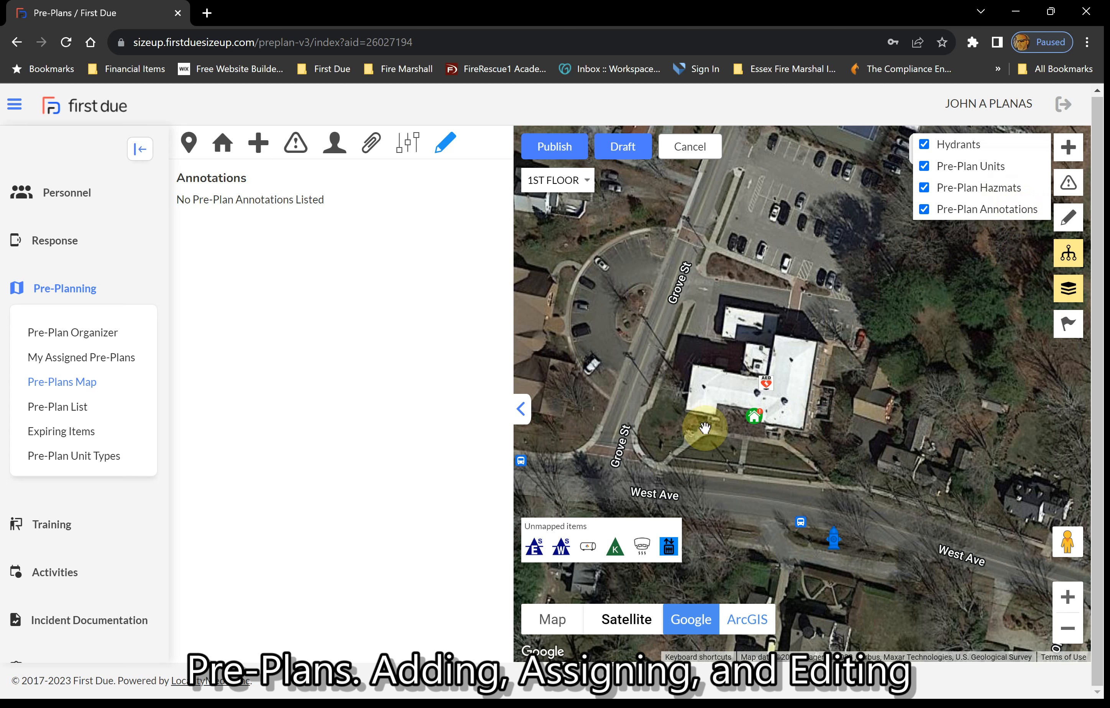
left_click(934, 372)
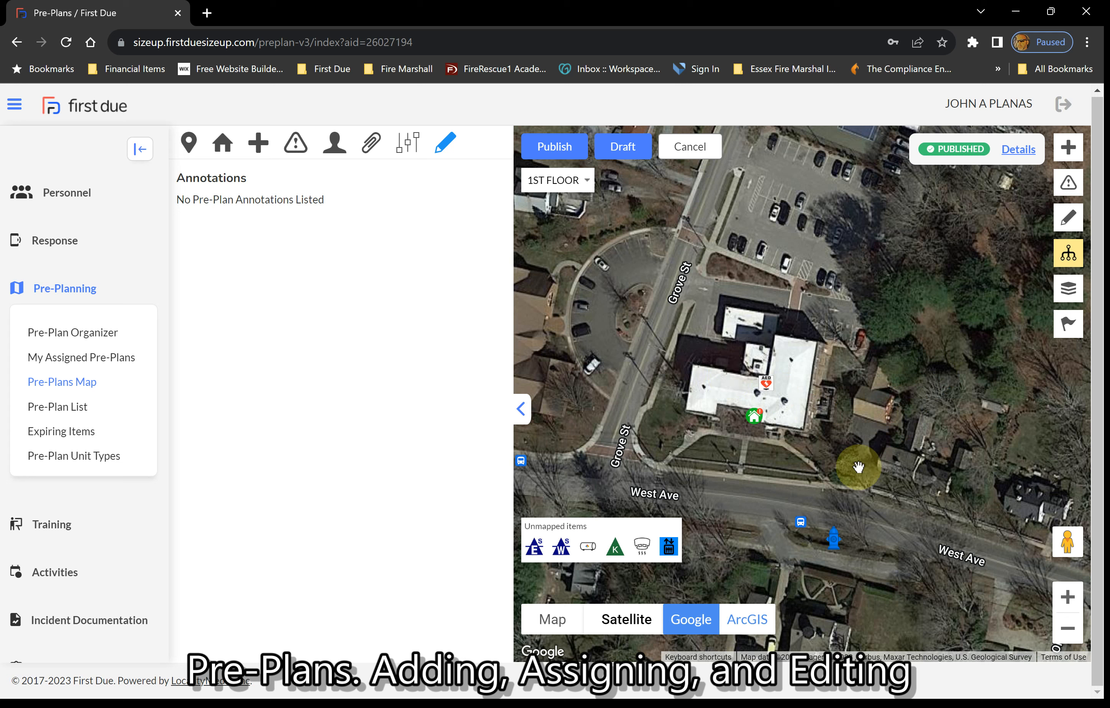
left_click(1068, 288)
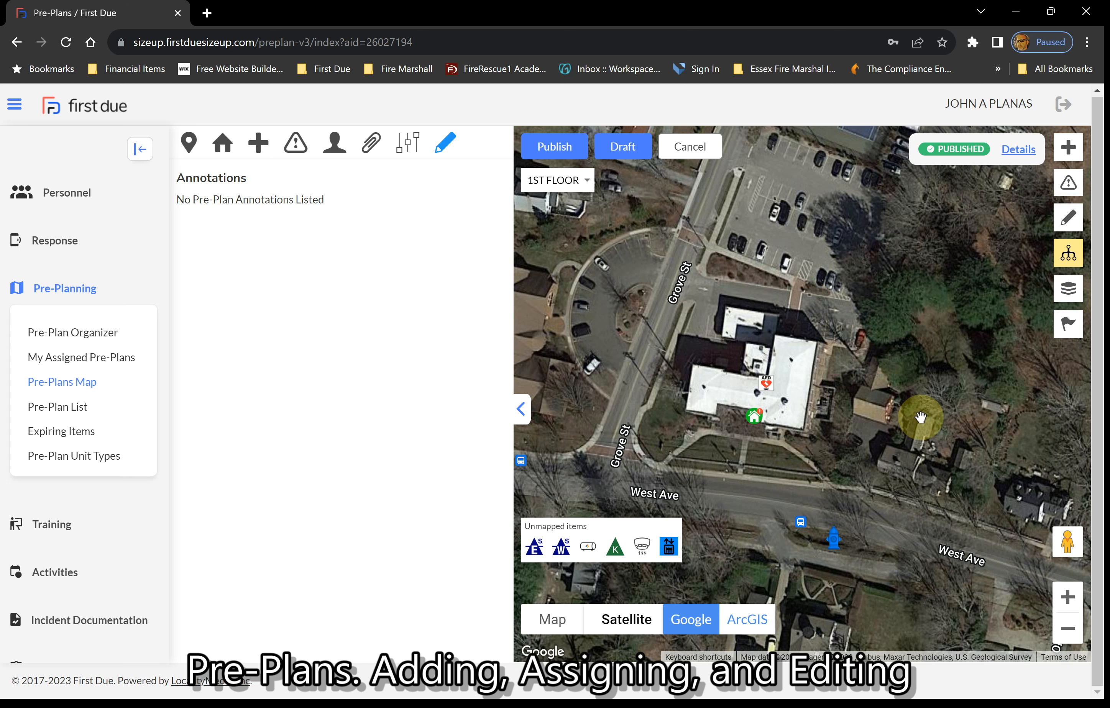
Show the landmark labels around the town hall, examine them at closer zoom, and hide them again.
left_click(1070, 326)
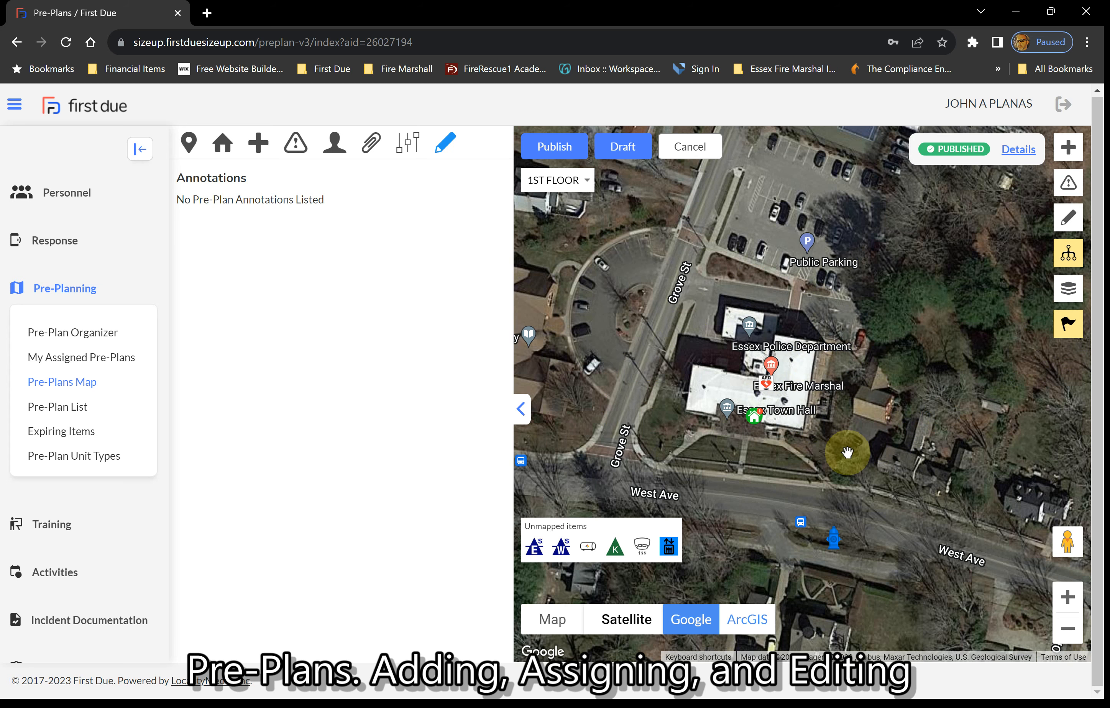
scroll(846, 454, "down", 1)
scroll(846, 453, "up", 3)
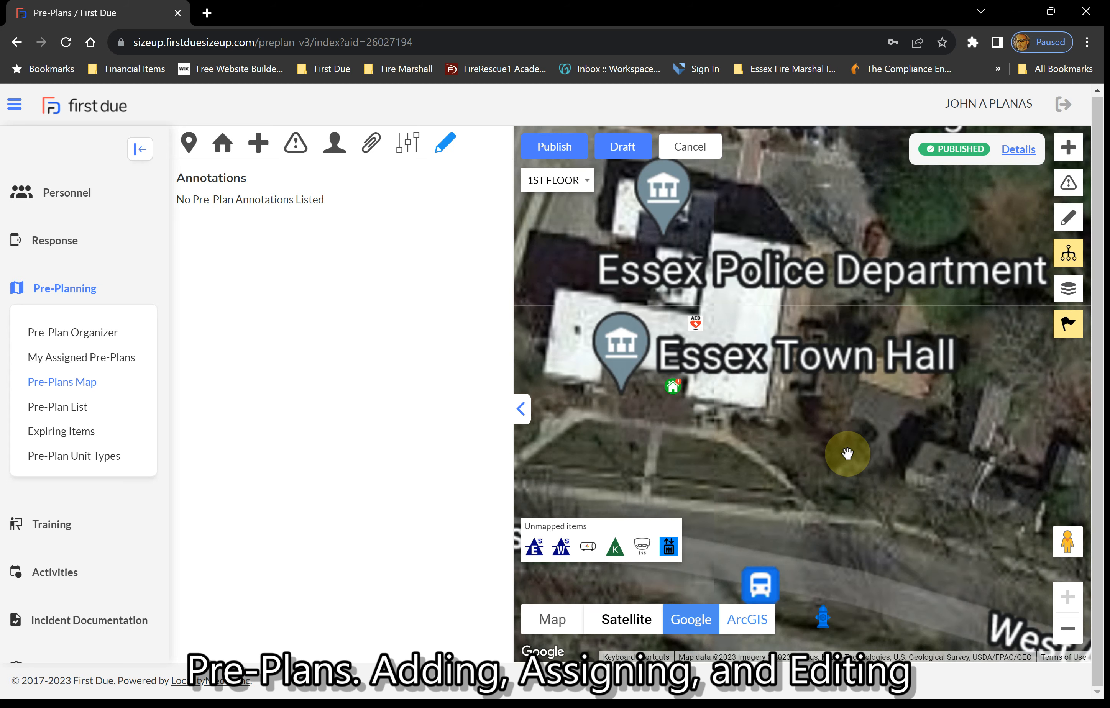
scroll(848, 453, "down", 1)
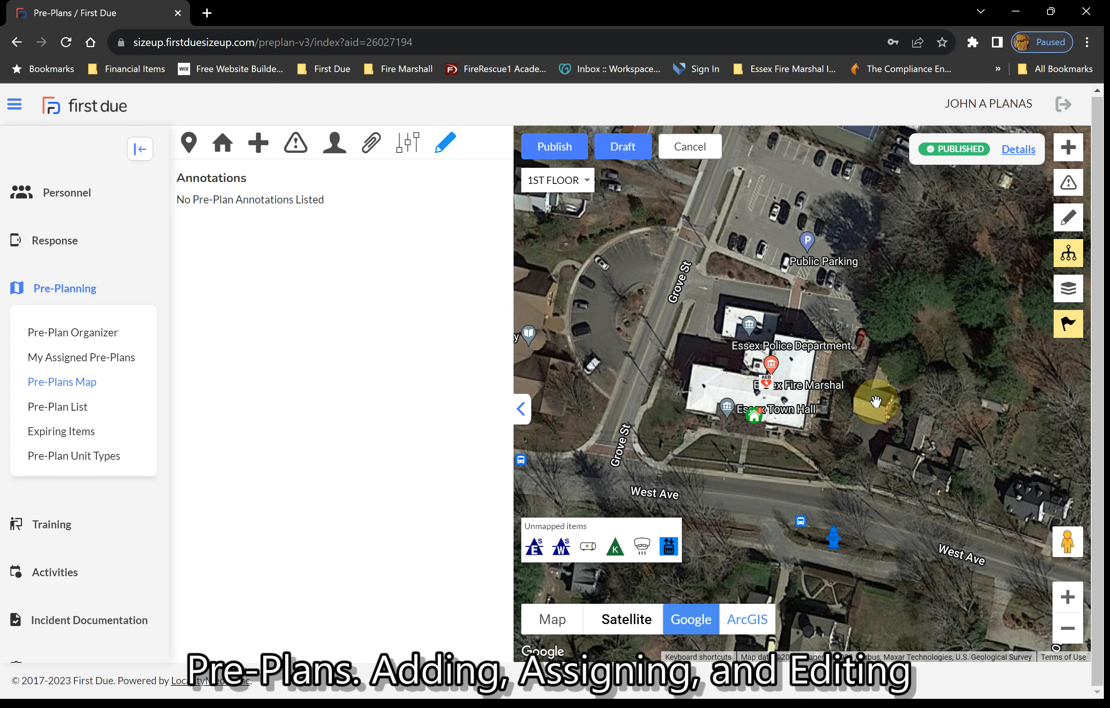
left_click(1073, 334)
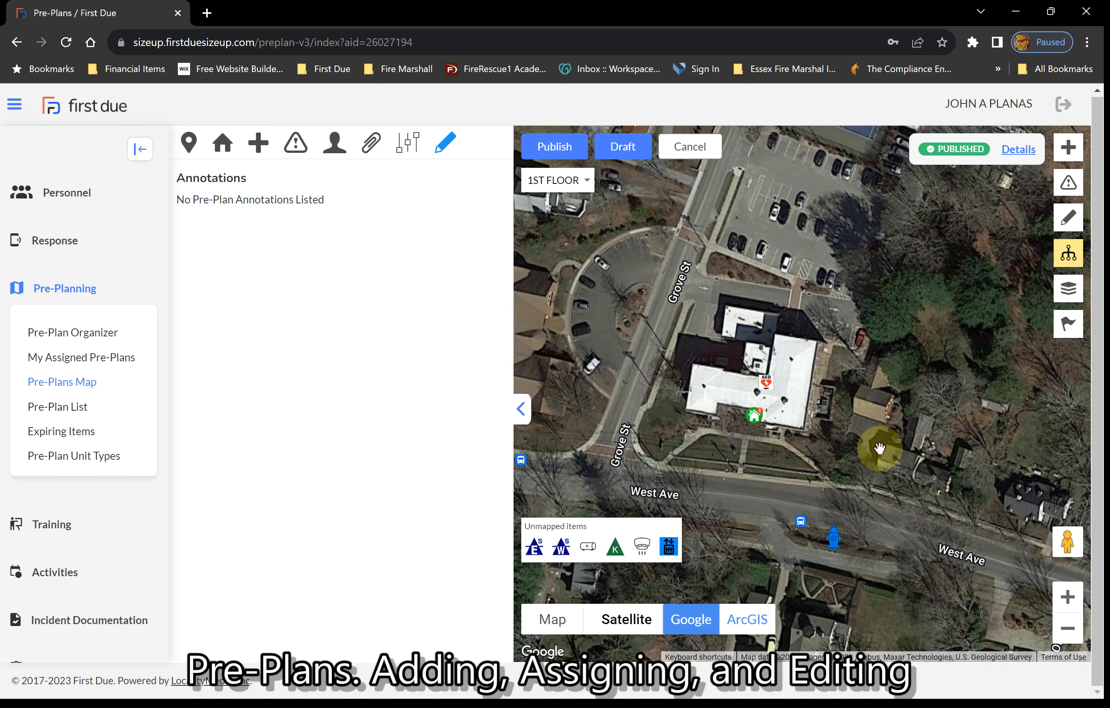
Enter Street View on Grove St beside the town hall and turn the view toward the building.
left_click_drag(879, 448, 974, 350)
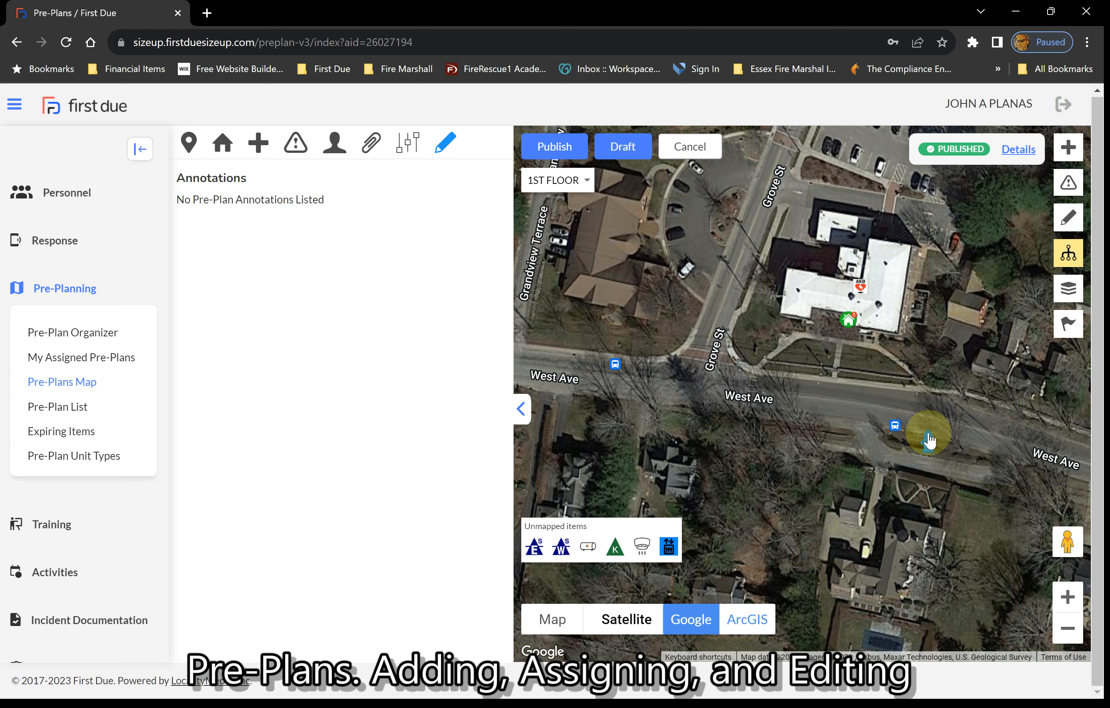
scroll(797, 335, "down", 1)
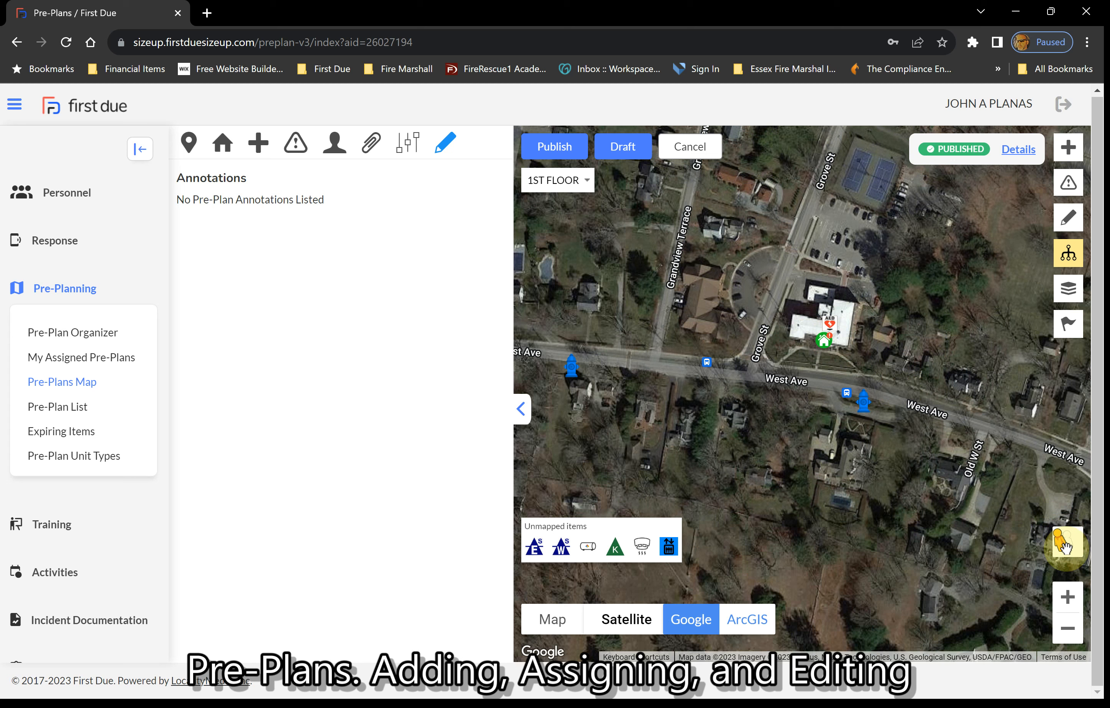
left_click_drag(1064, 545, 766, 310)
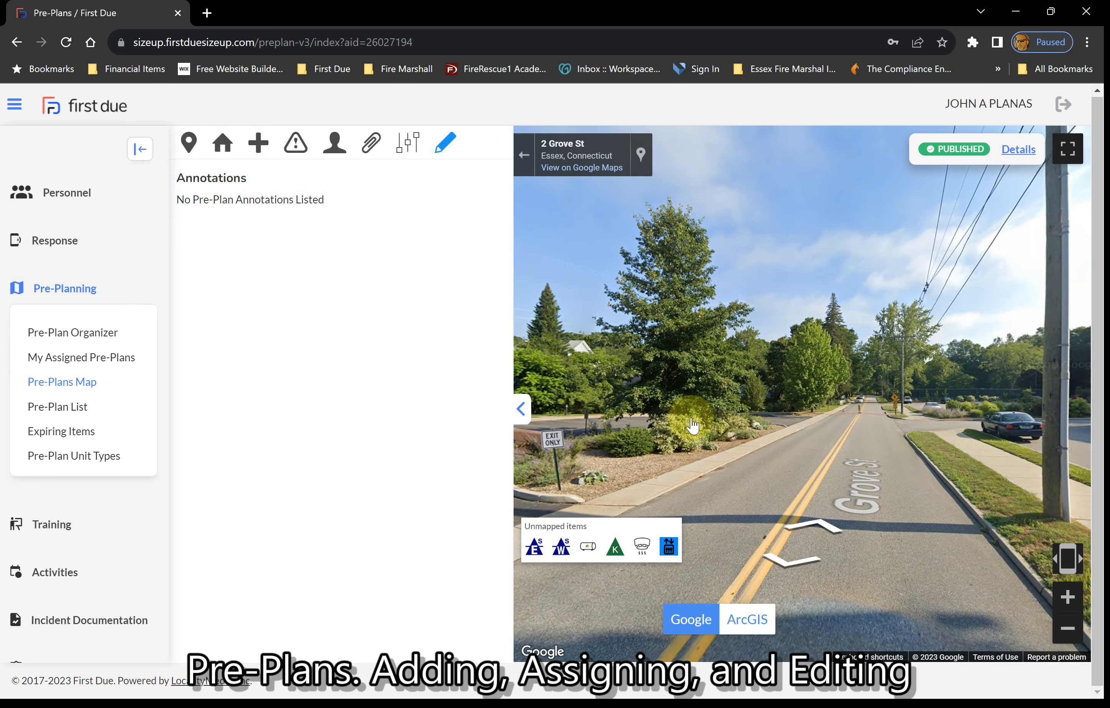
left_click_drag(922, 410, 654, 397)
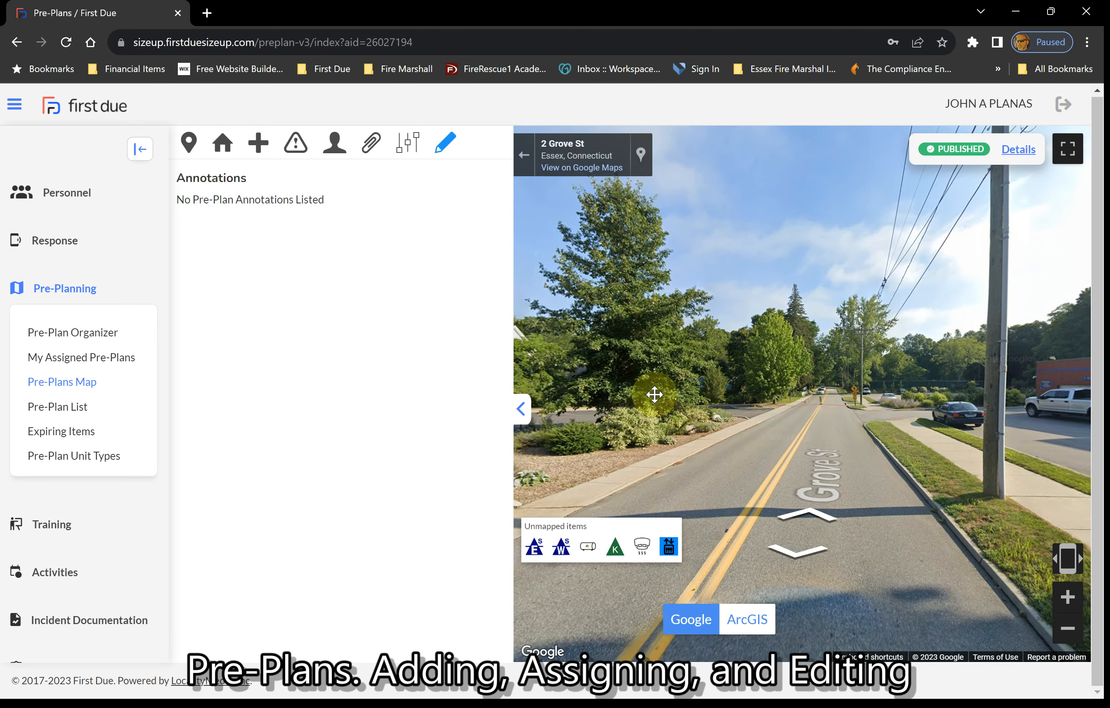
left_click_drag(821, 395, 536, 391)
mouse_move(870, 431)
left_mouse_down()
mouse_move(770, 409)
mouse_move(851, 427)
left_mouse_up()
Examine the town hall's Grove St side up close in Street View, including its ground-level equipment, windows and upper wall.
scroll(695, 404, "up", 3)
scroll(680, 395, "down", 1)
scroll(669, 413, "up", 5)
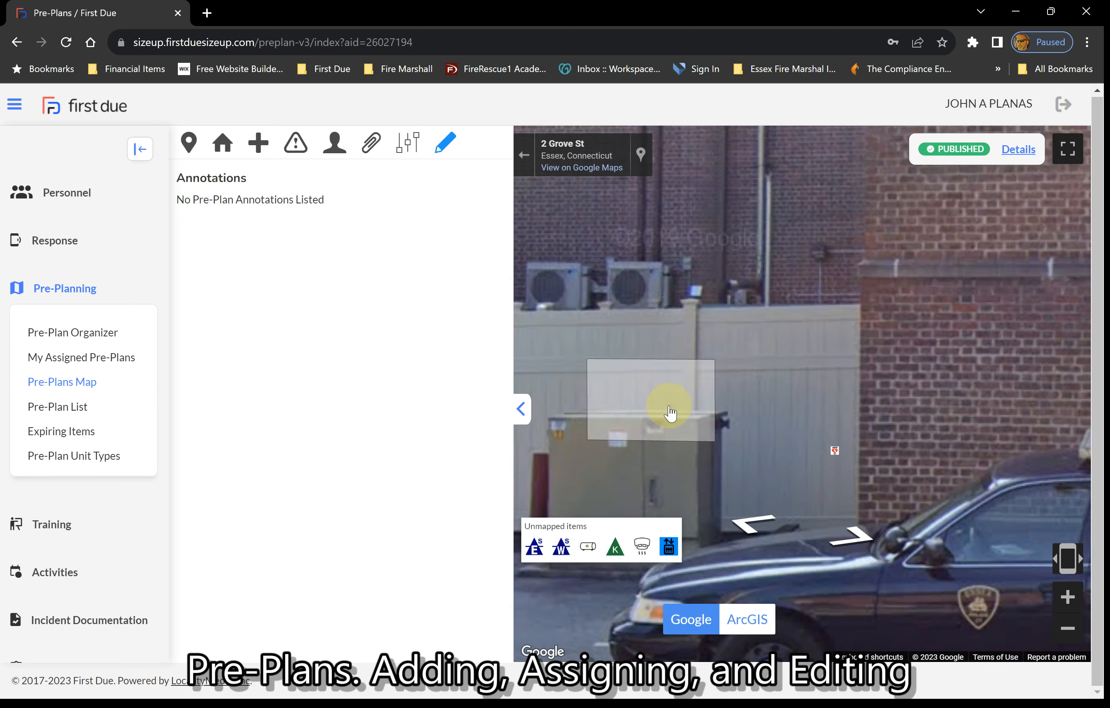
left_click_drag(1009, 444, 776, 448)
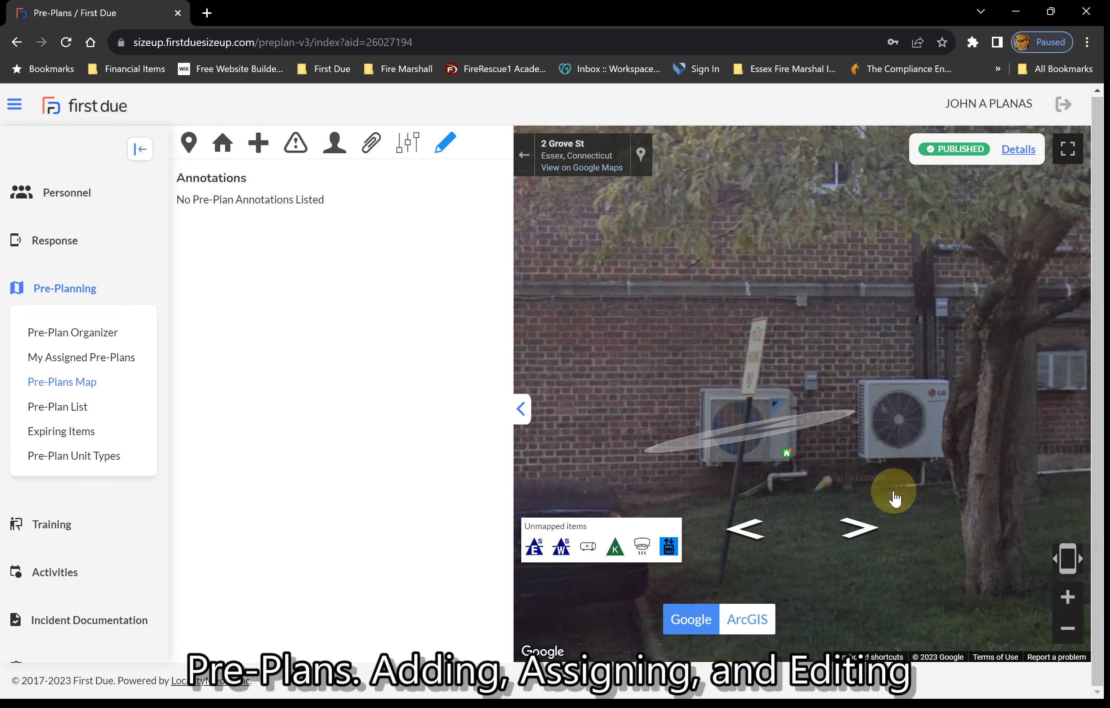
left_click_drag(986, 491, 882, 489)
left_click_drag(892, 309, 813, 307)
left_click_drag(862, 551, 730, 397)
left_click_drag(914, 485, 838, 550)
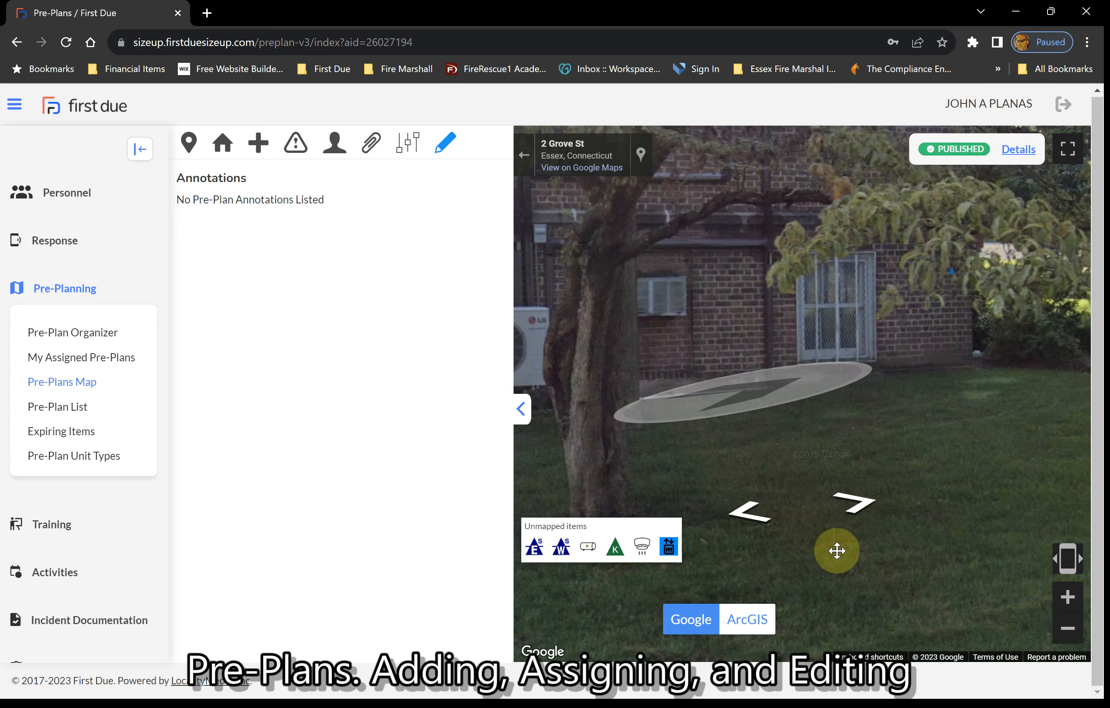
left_click_drag(889, 448, 852, 562)
left_click_drag(676, 422, 878, 551)
left_click_drag(682, 292, 1058, 466)
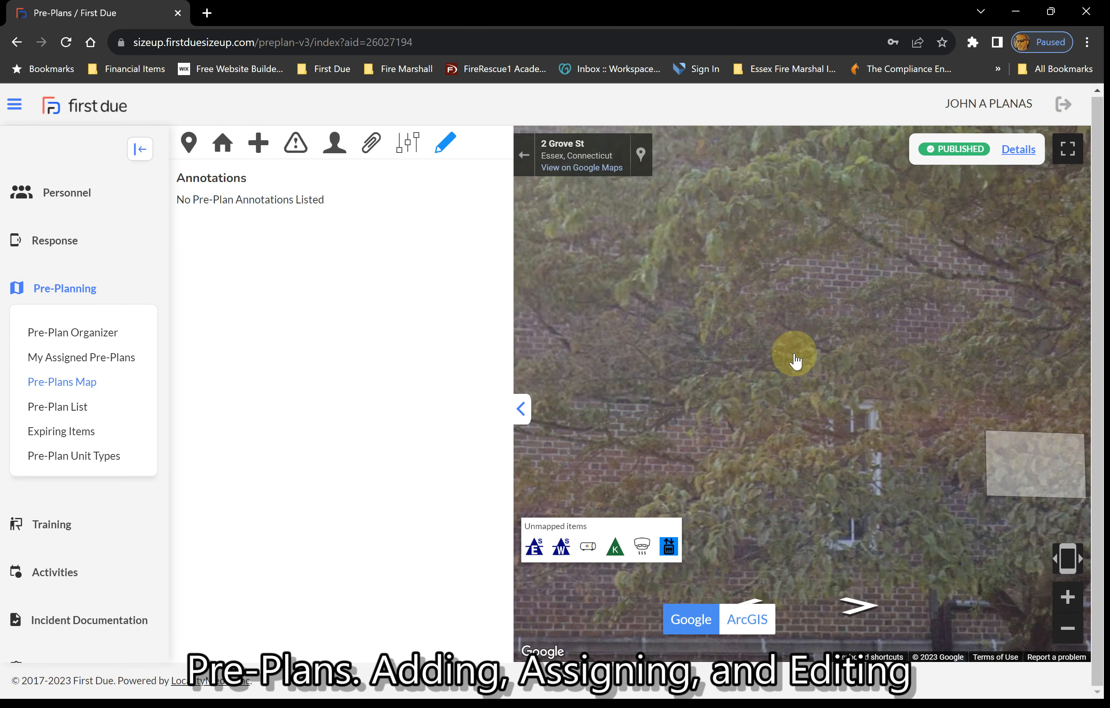
View the whole side of the town hall and its parking area in Street View, and return to the satellite map.
scroll(794, 354, "down", 4)
scroll(795, 354, "down", 5)
scroll(804, 362, "up", 2)
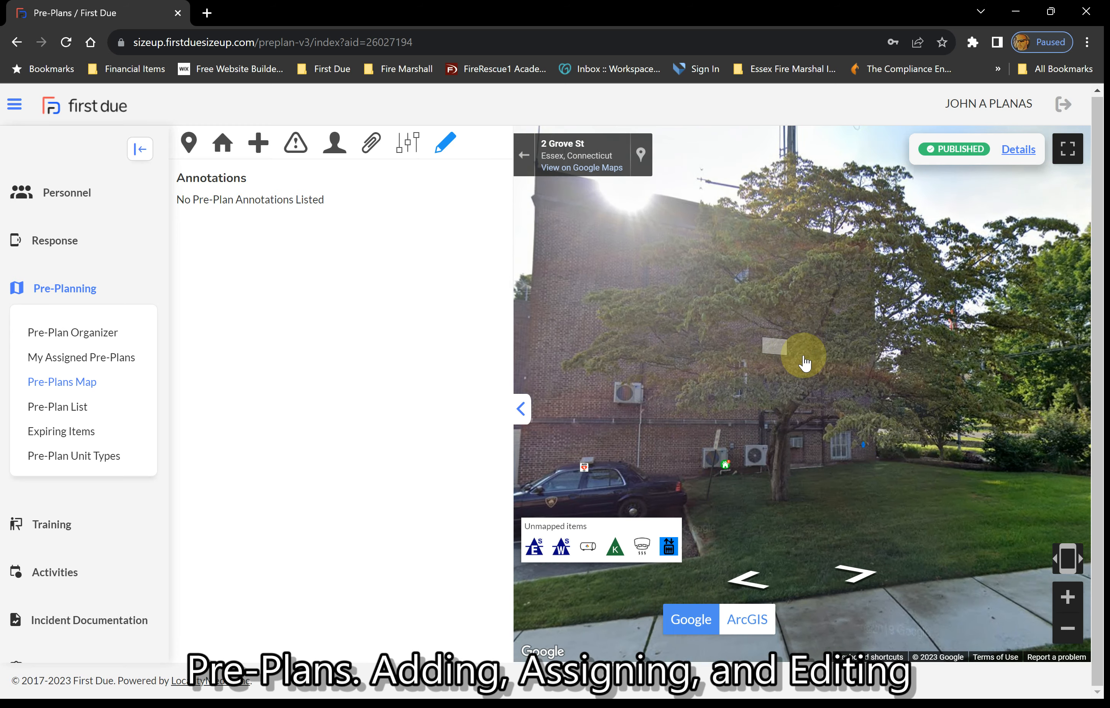
scroll(746, 360, "down", 2)
scroll(740, 359, "up", 1)
left_click_drag(979, 366, 956, 369)
left_click_drag(716, 369, 899, 371)
left_click_drag(662, 396, 1009, 404)
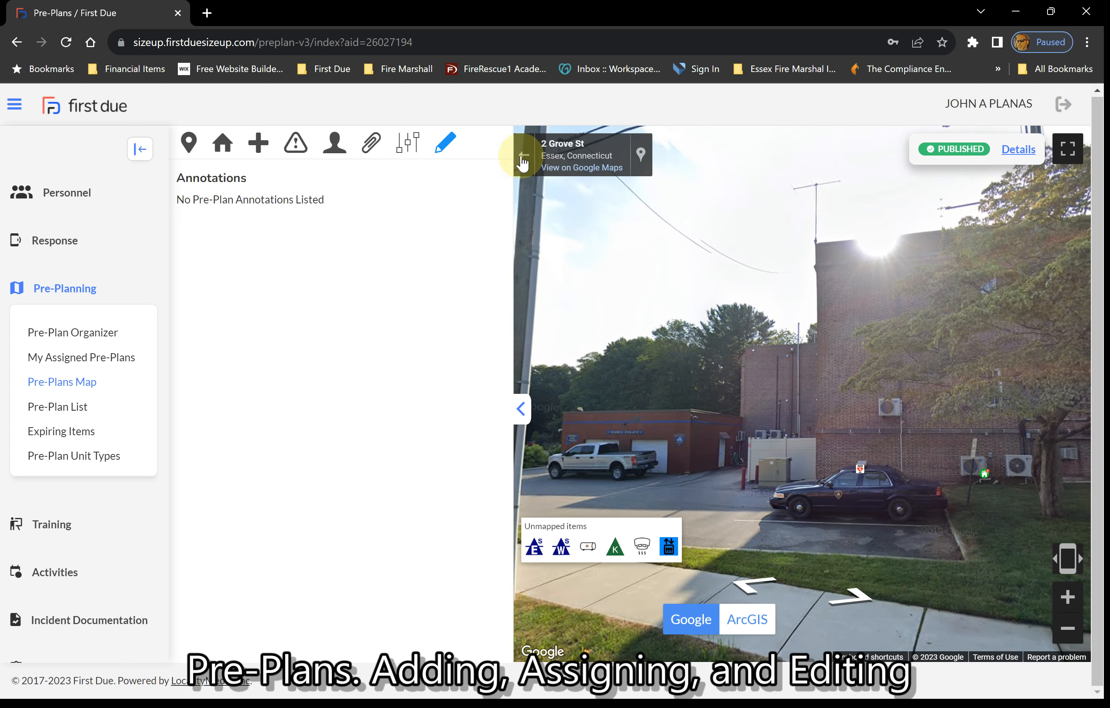
left_click(521, 155)
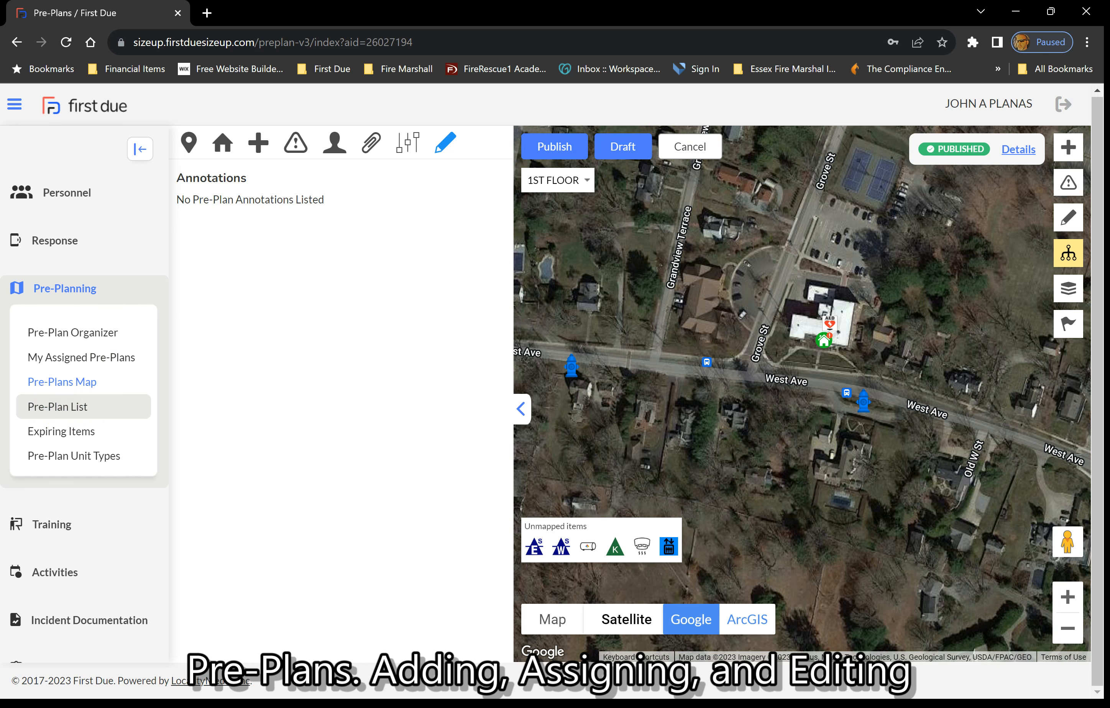
Open the Pre-Plan List and review the listed pre-plans with their creation dates and statuses.
left_click(57, 407)
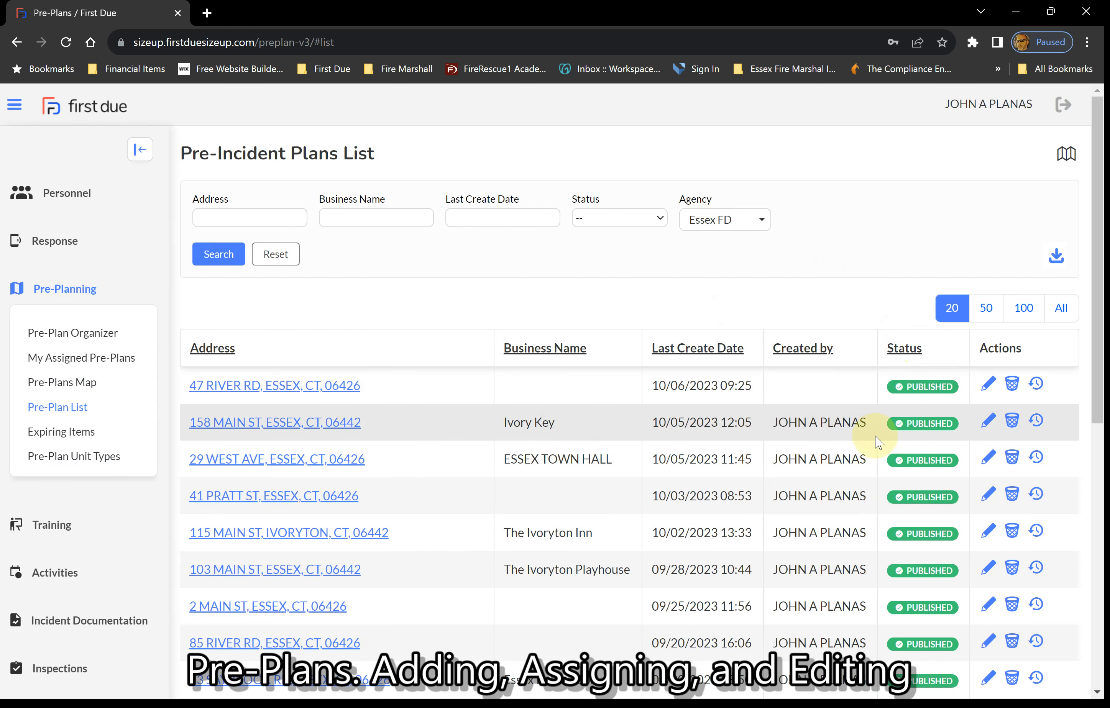
scroll(910, 434, "down", 3)
scroll(910, 434, "down", 2)
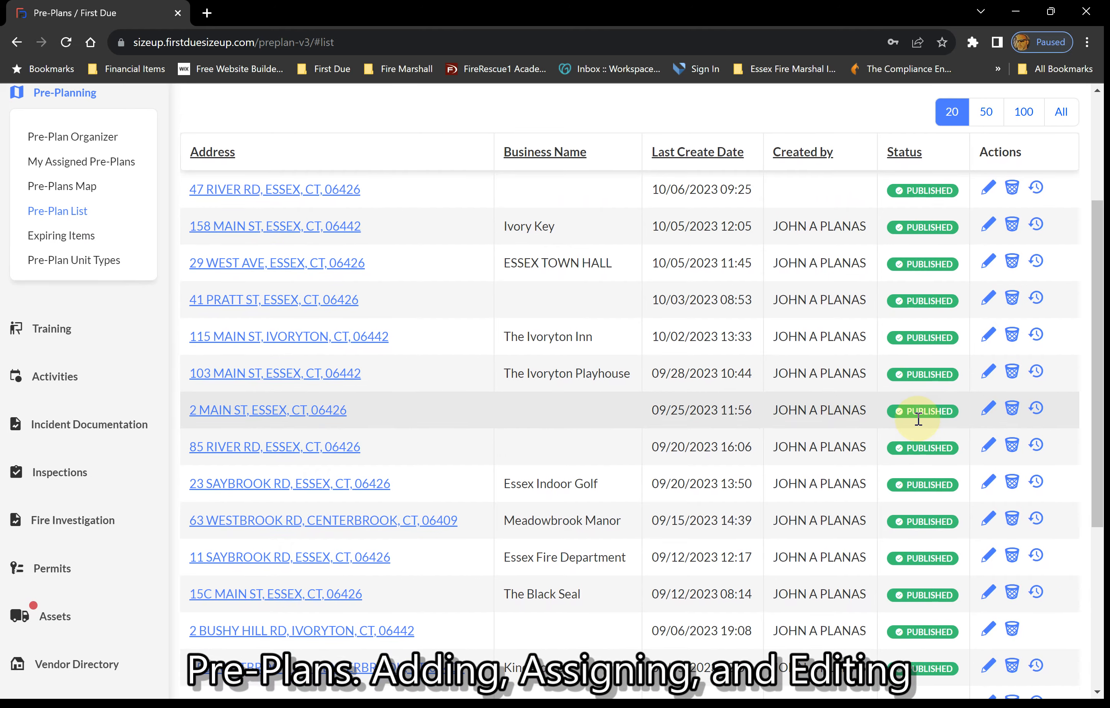
scroll(911, 422, "down", 3)
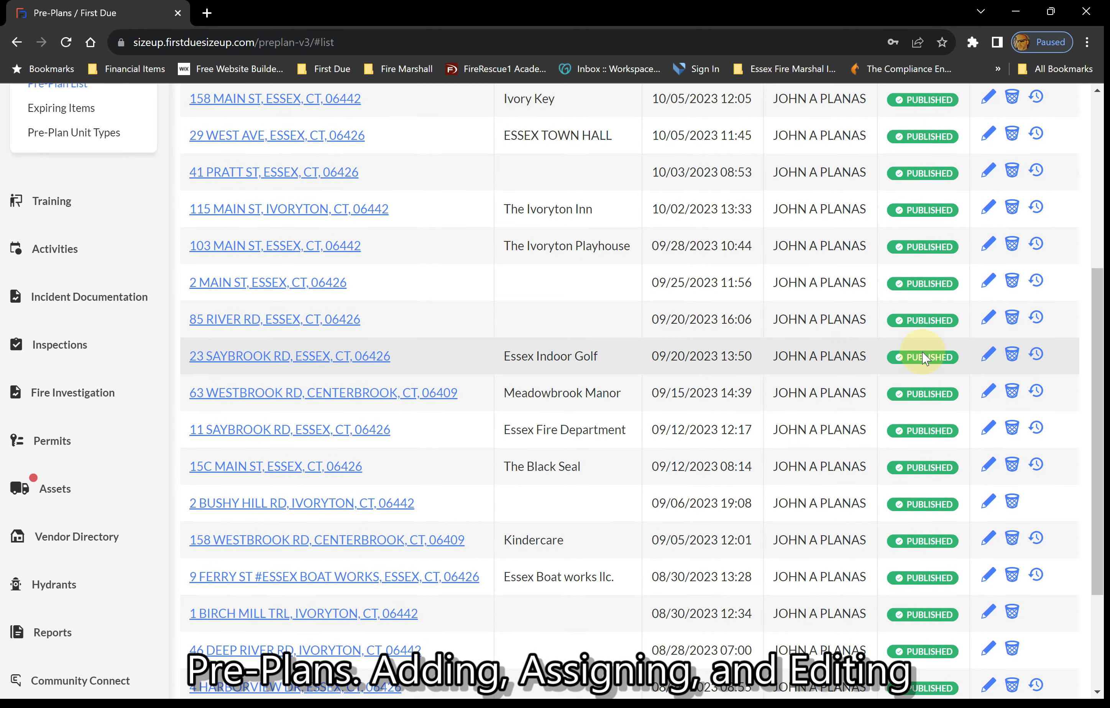
scroll(922, 355, "up", 3)
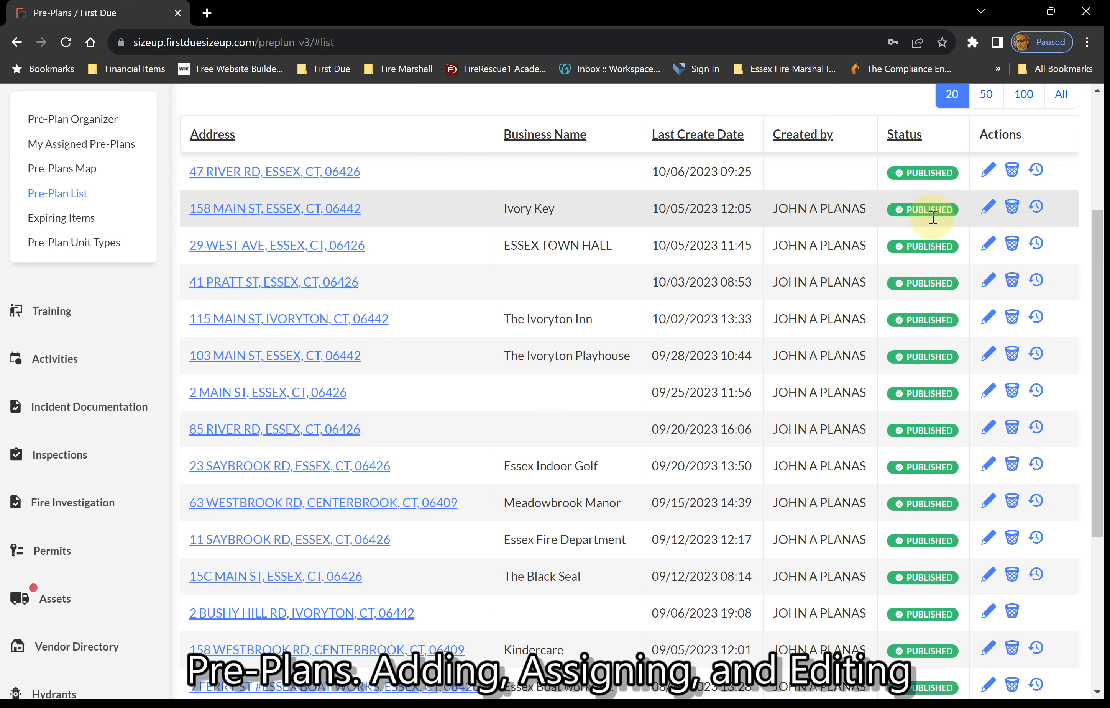
scroll(850, 242, "up", 2)
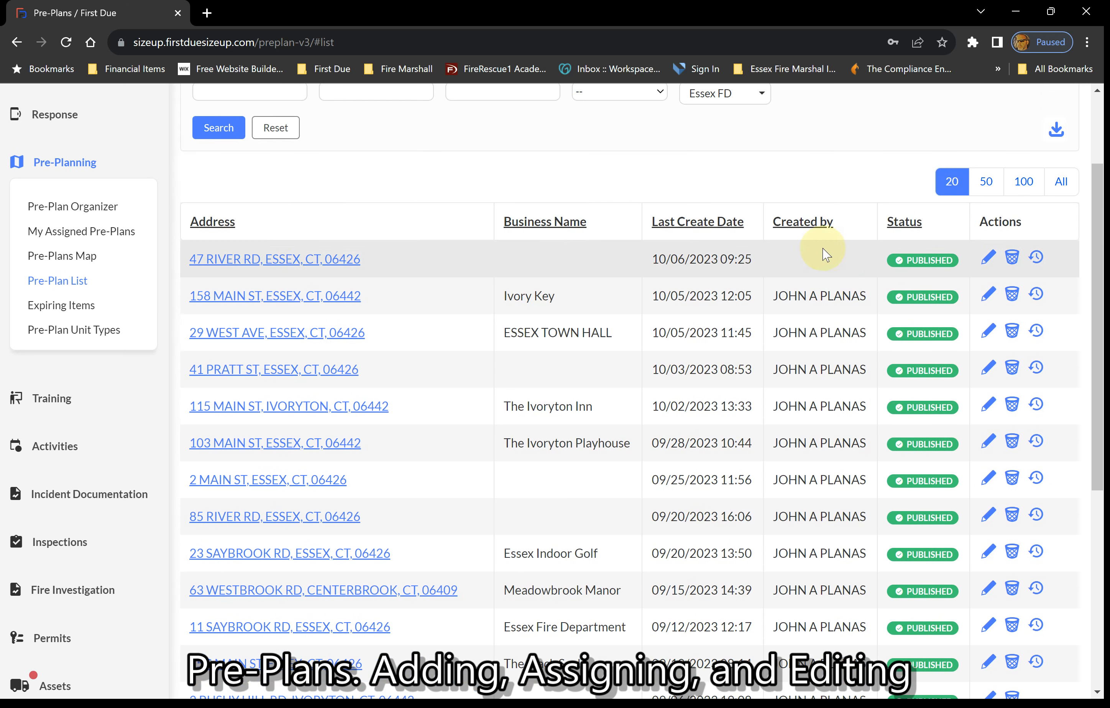
Review the Expiring Items list and revisit the Pre-Plan List and the Pre-Plans Map.
left_click(70, 311)
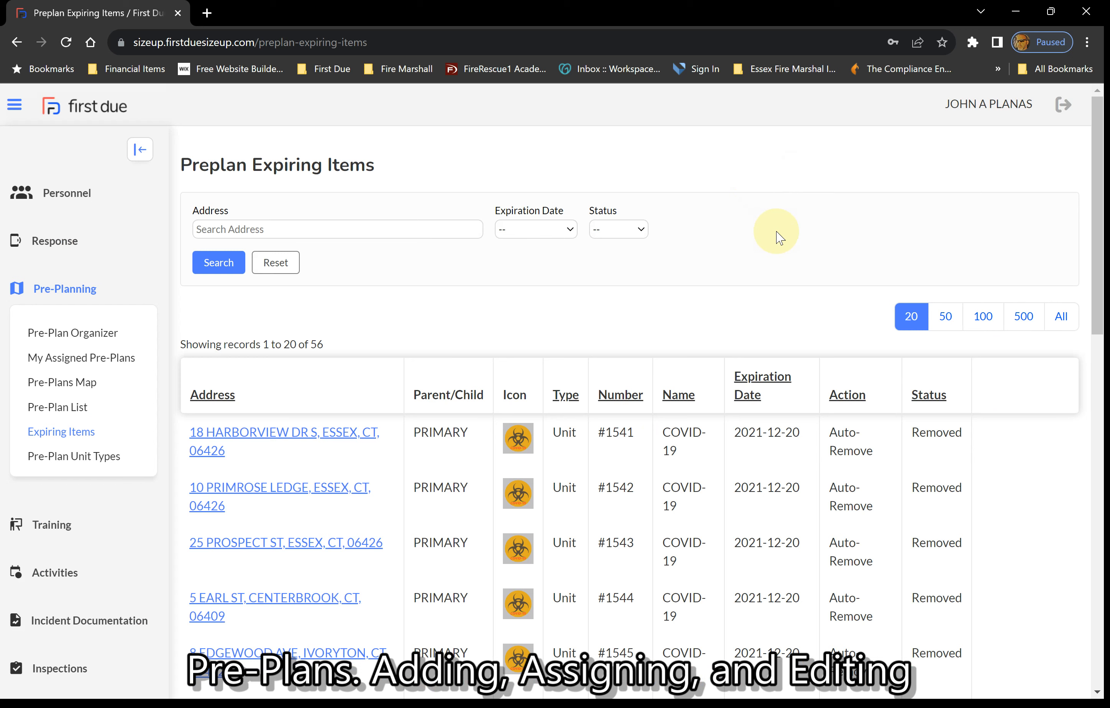
scroll(783, 252, "down", 5)
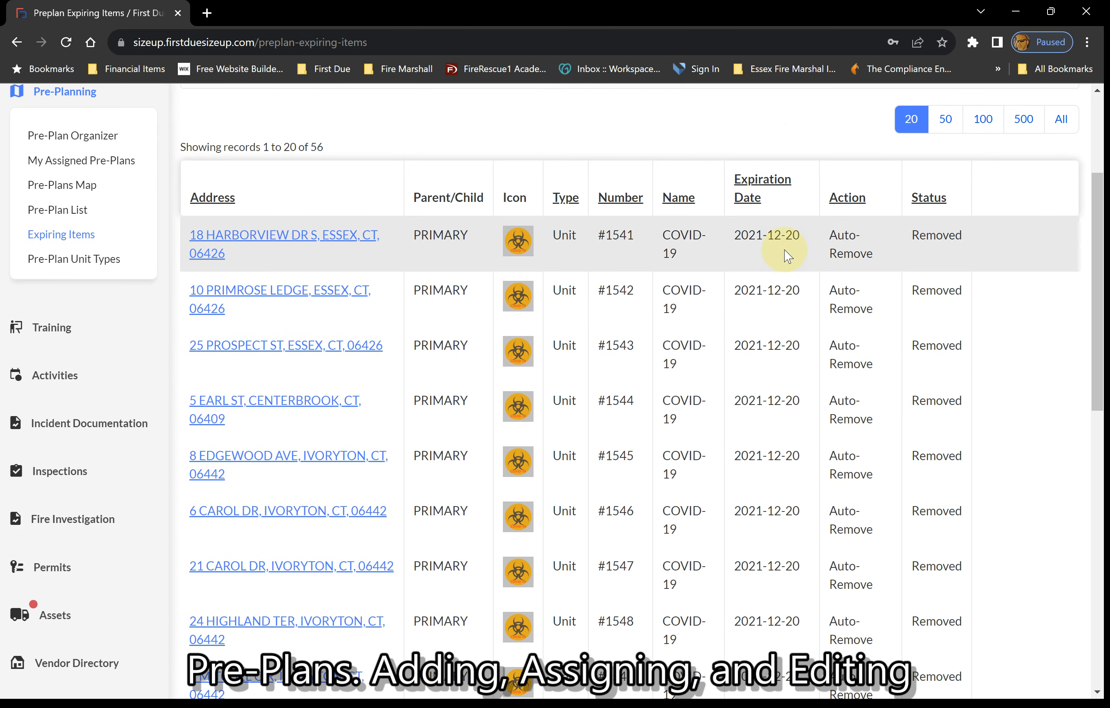
scroll(769, 240, "up", 5)
left_click(41, 419)
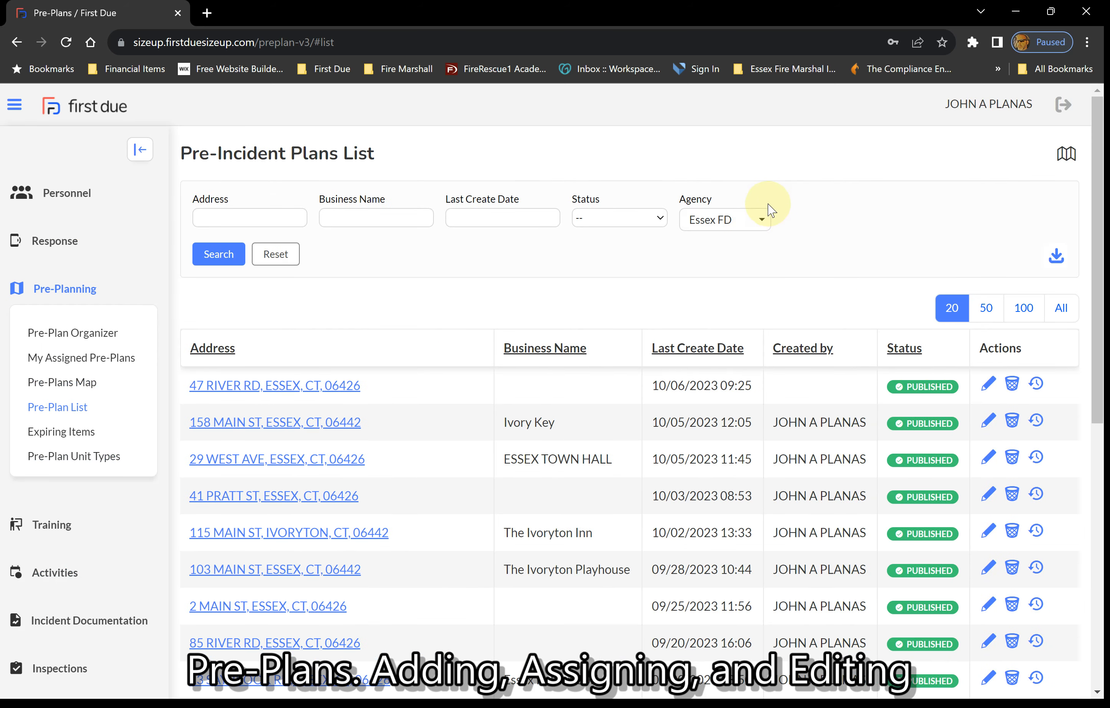
left_click(47, 383)
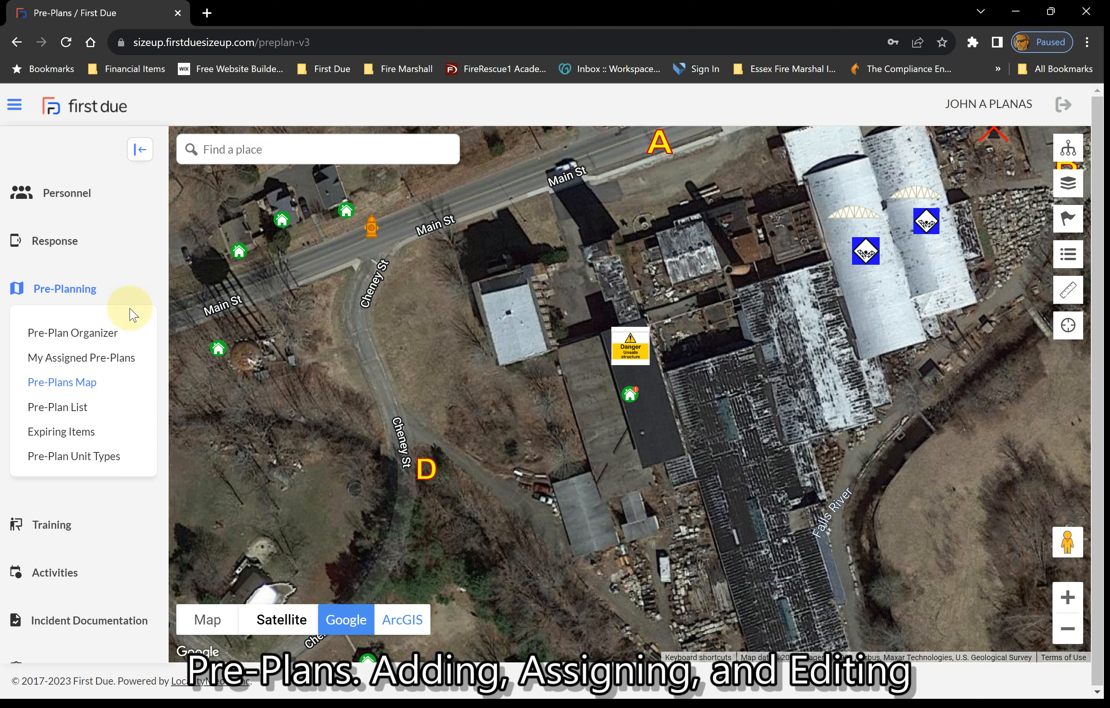
Select the Essex Town Hall record in the Pre-Plan Organizer and open its pre-plan for editing.
left_click(87, 332)
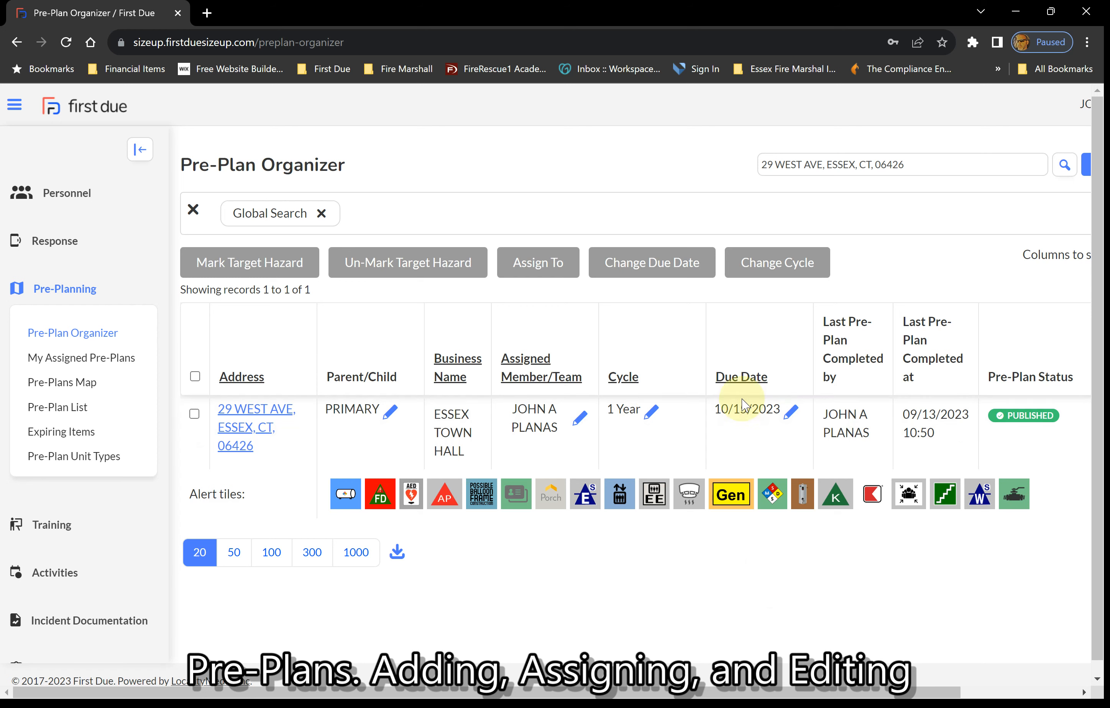
left_click(195, 422)
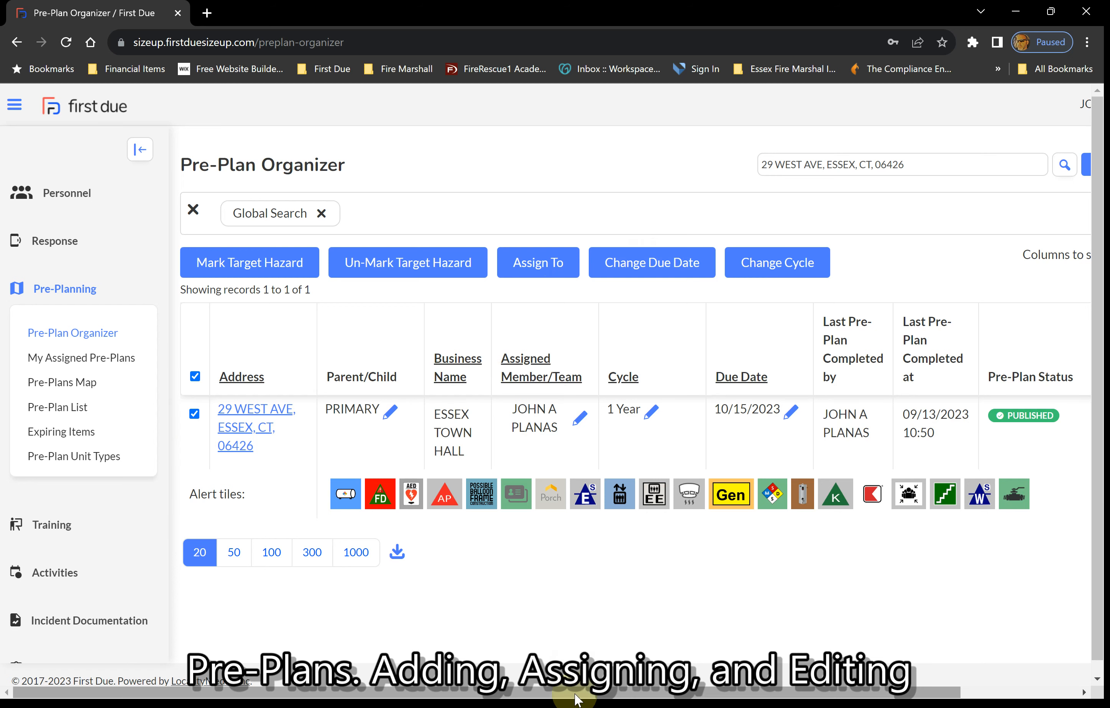
left_click_drag(579, 693, 799, 695)
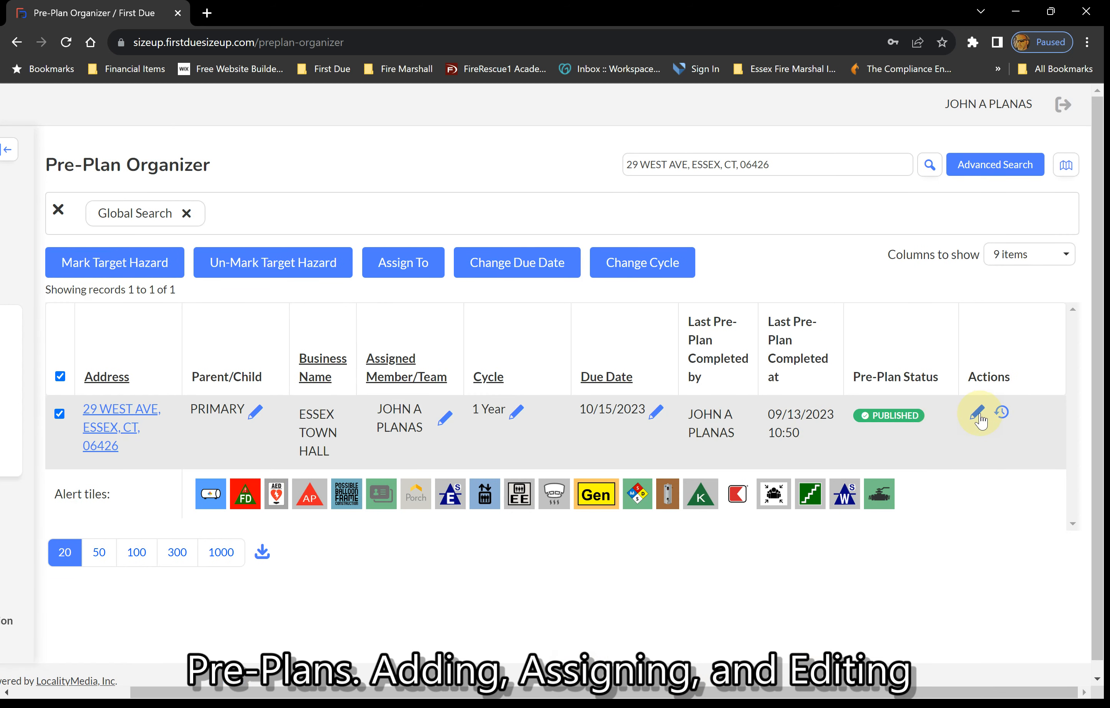
left_click(976, 413)
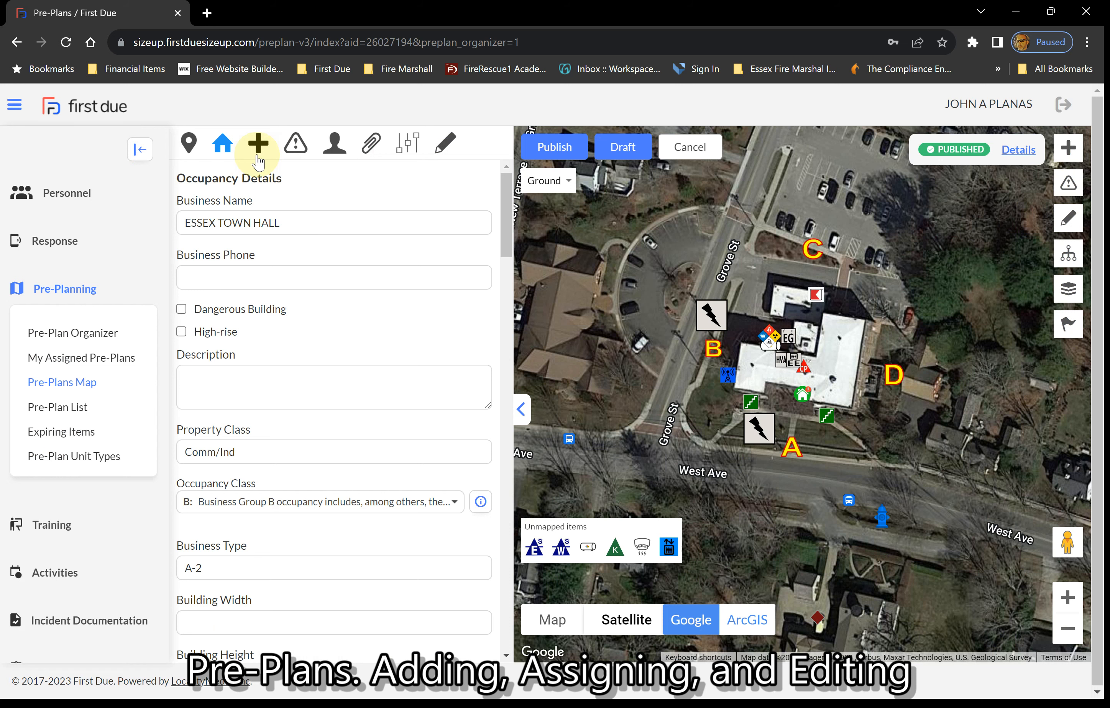
Open the last AED in the town hall's unit list and review its details down to the expiration option.
left_click(257, 157)
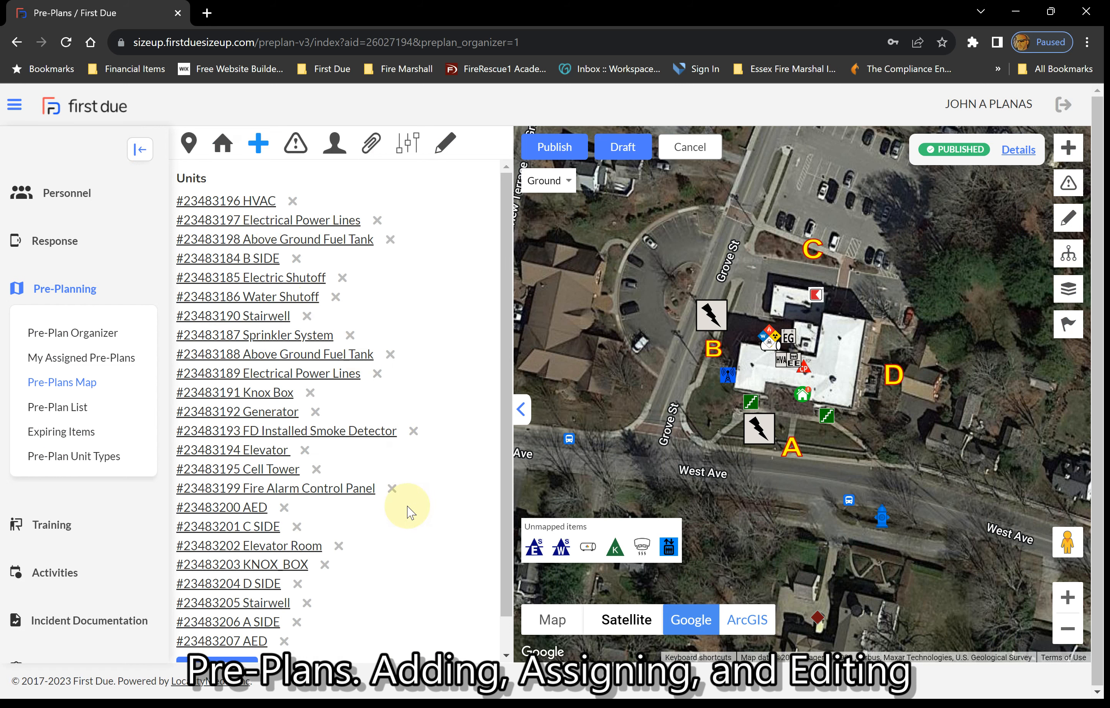
scroll(411, 510, "down", 1)
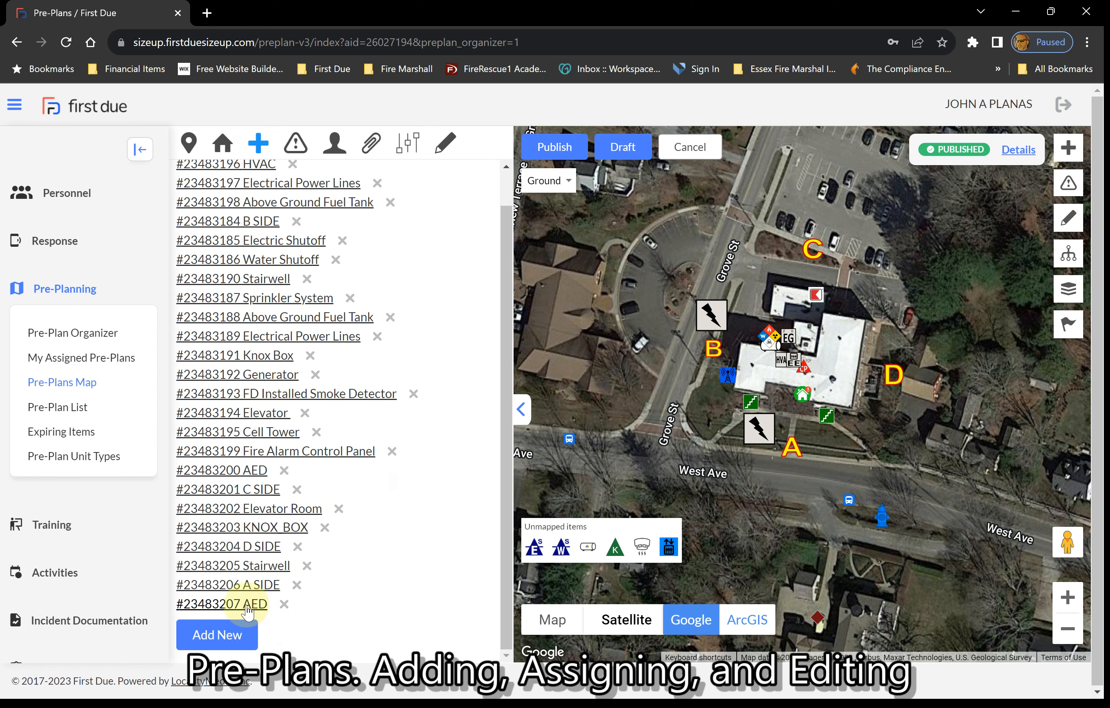
left_click(247, 605)
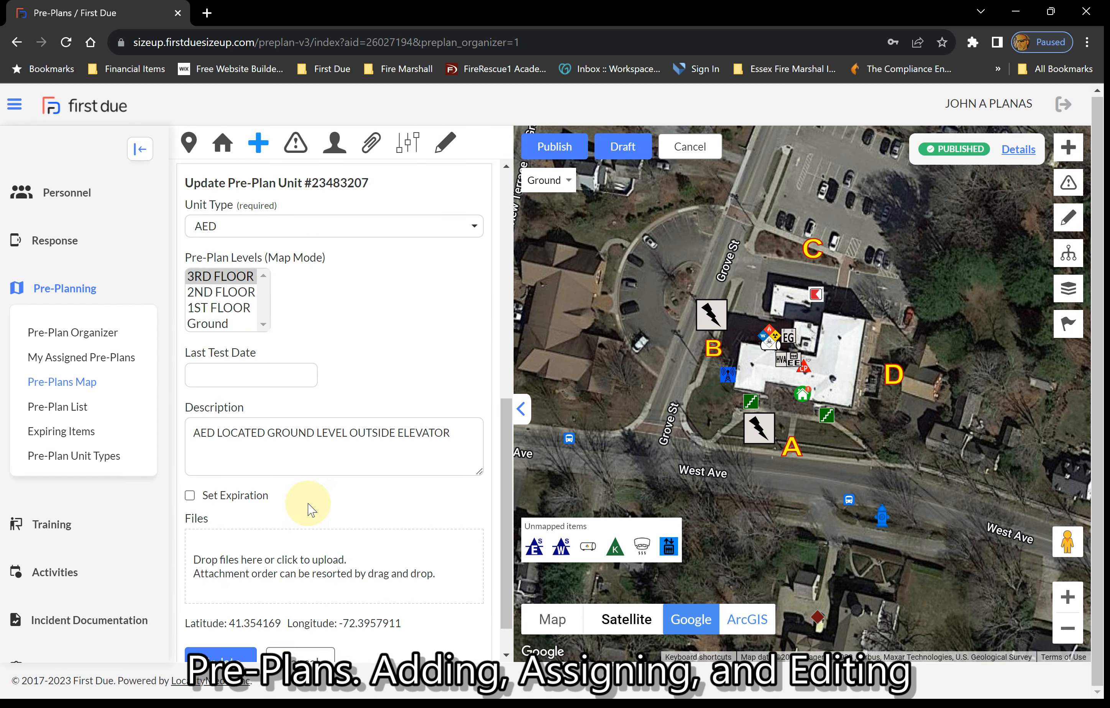
scroll(308, 508, "down", 1)
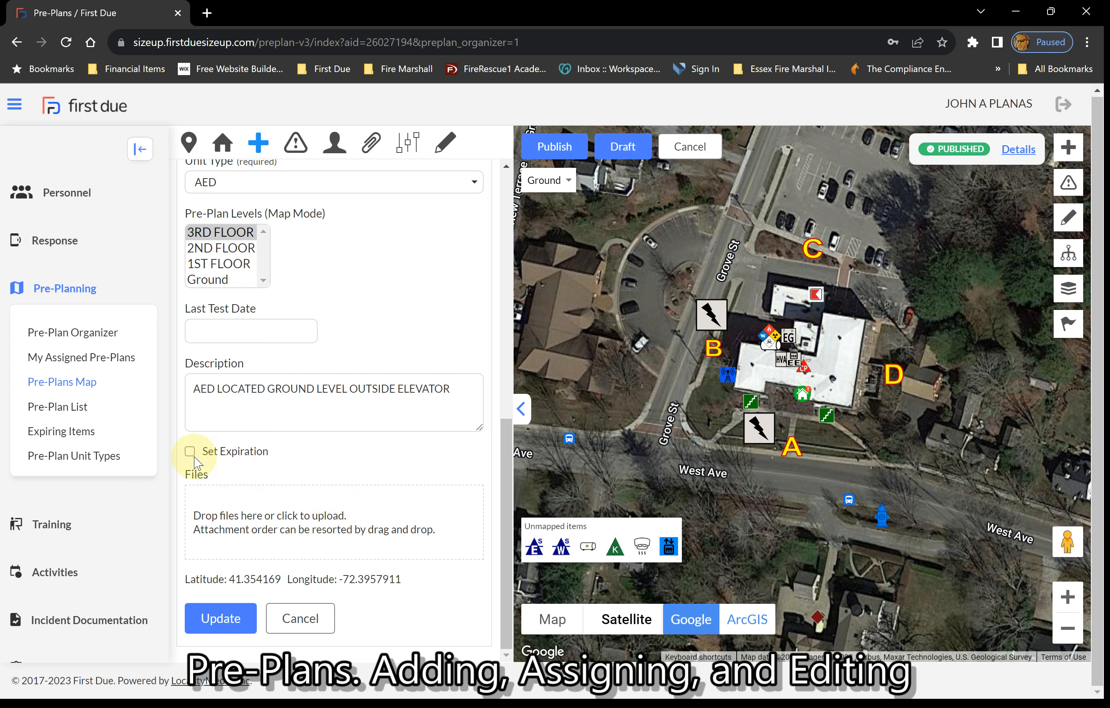
Give the AED unit an expiration date of 10/11/2023, try Auto-Remove and User Review as the expiration action, and discard the edits.
left_click(190, 452)
left_click(234, 502)
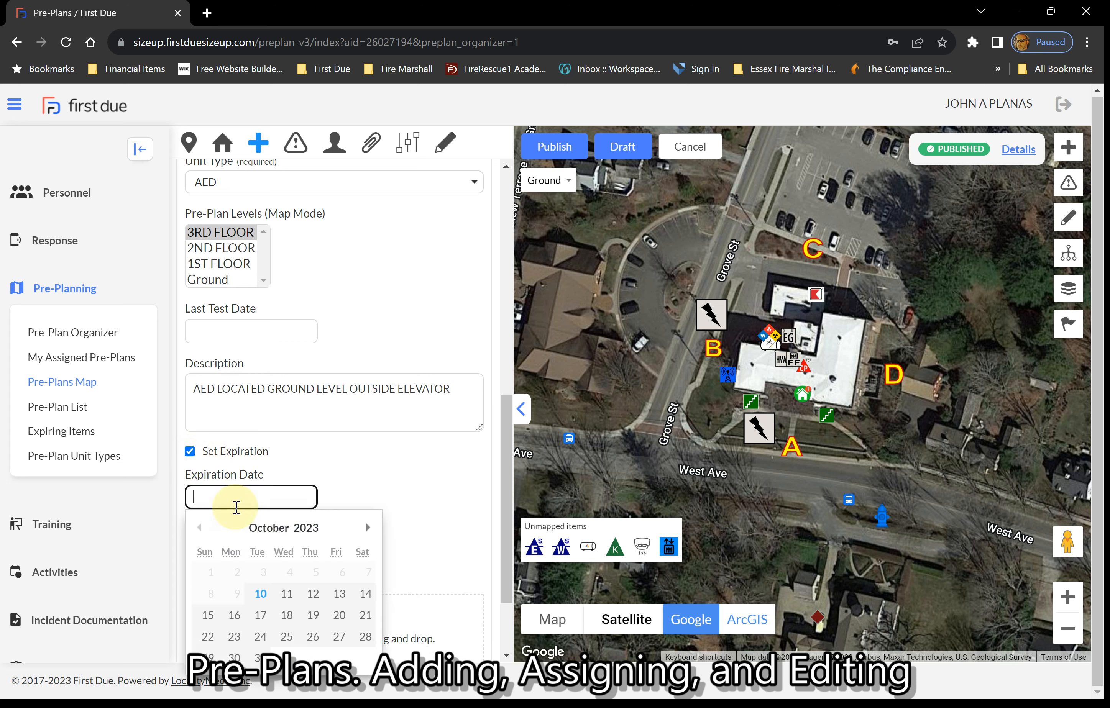
left_click(286, 594)
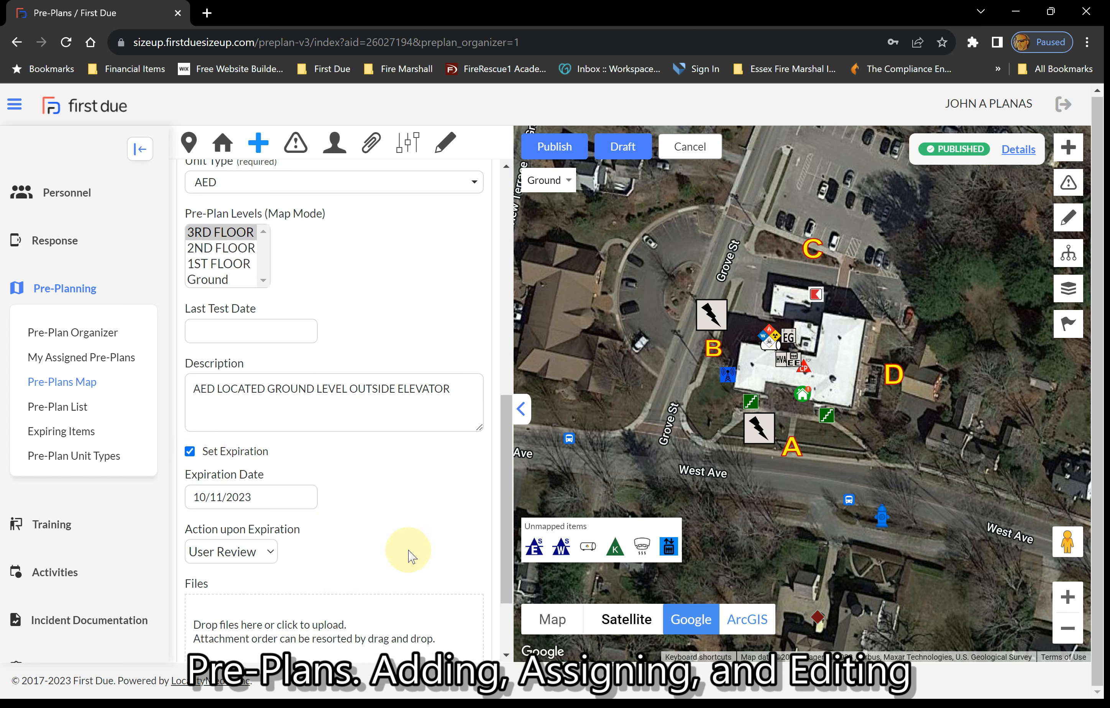
scroll(441, 518, "down", 2)
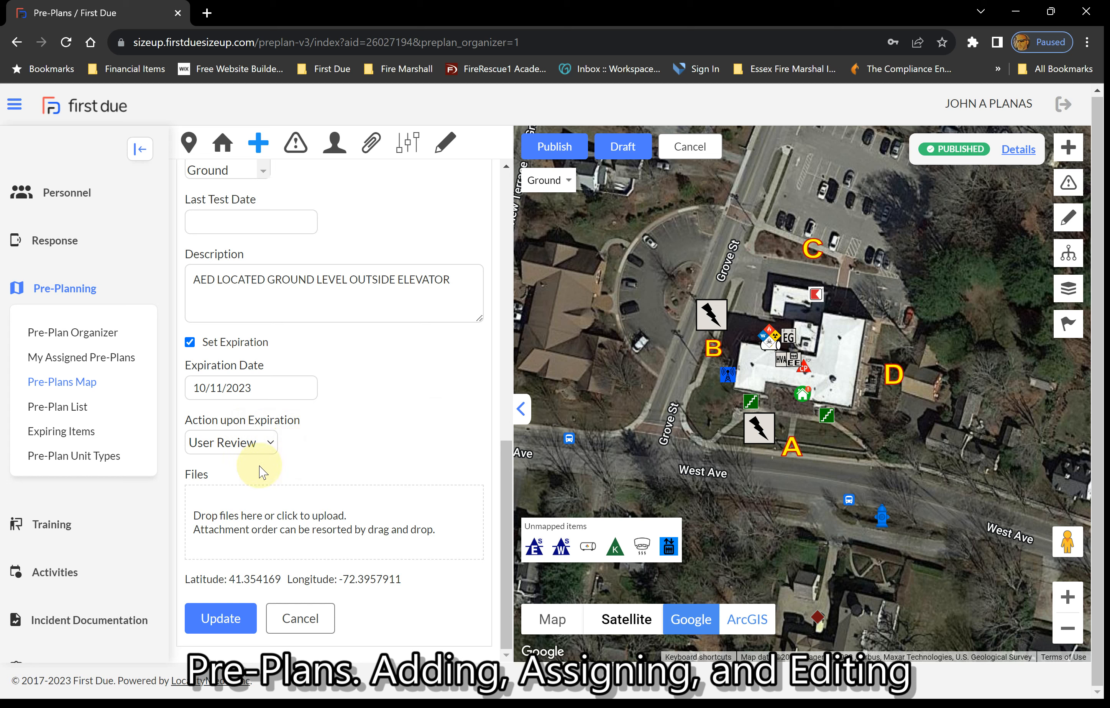
left_click(259, 472)
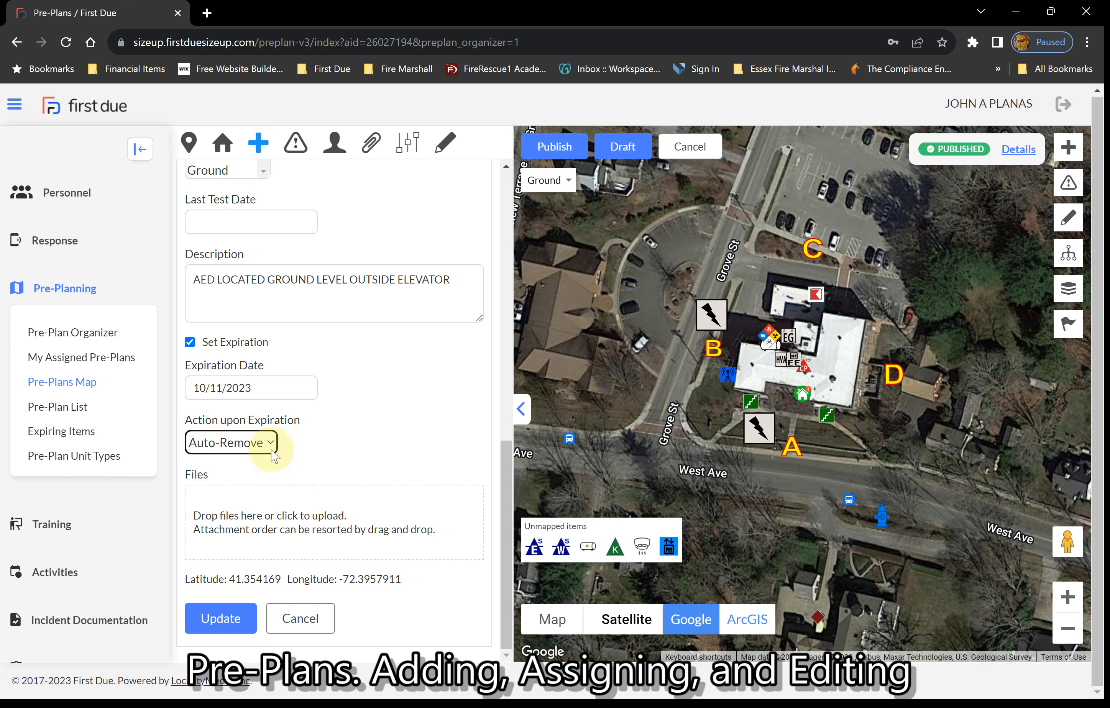
left_click(272, 456)
left_click(275, 485)
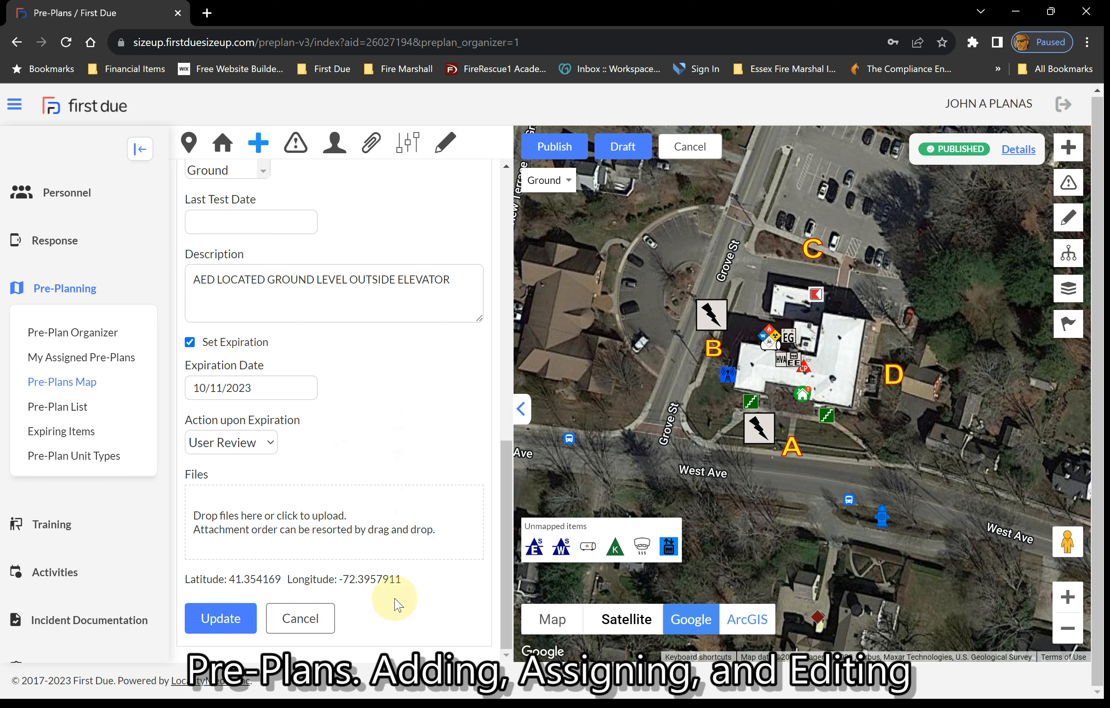
left_click(299, 634)
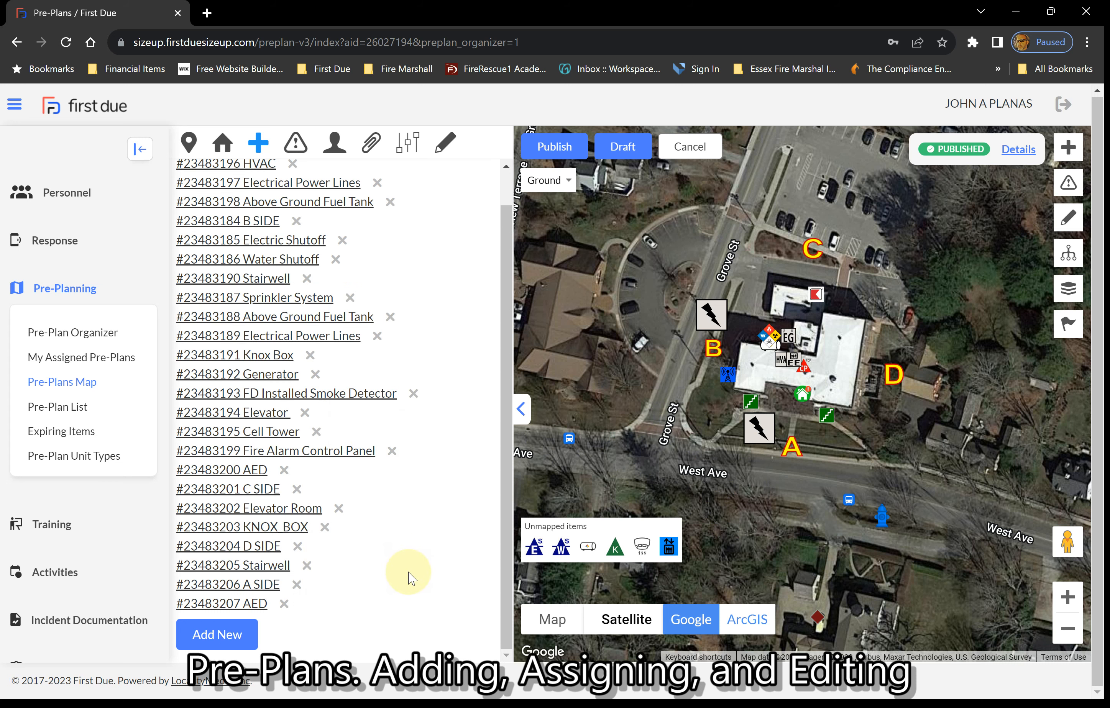
left_click_drag(883, 466, 877, 466)
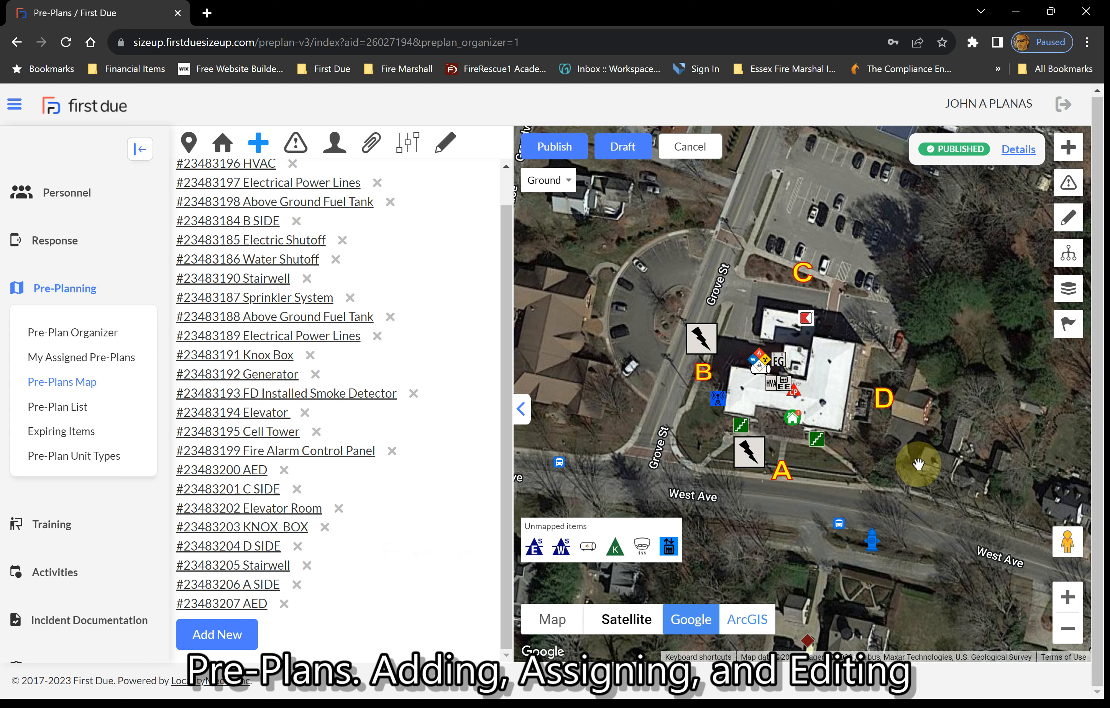
left_click_drag(918, 464, 887, 453)
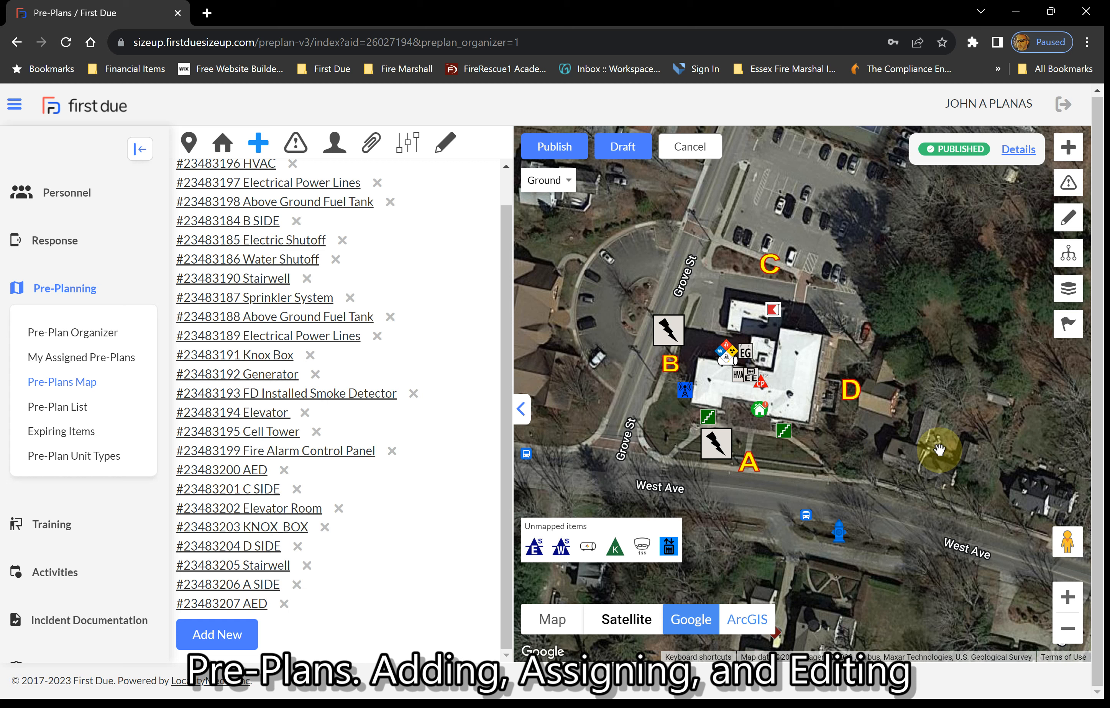